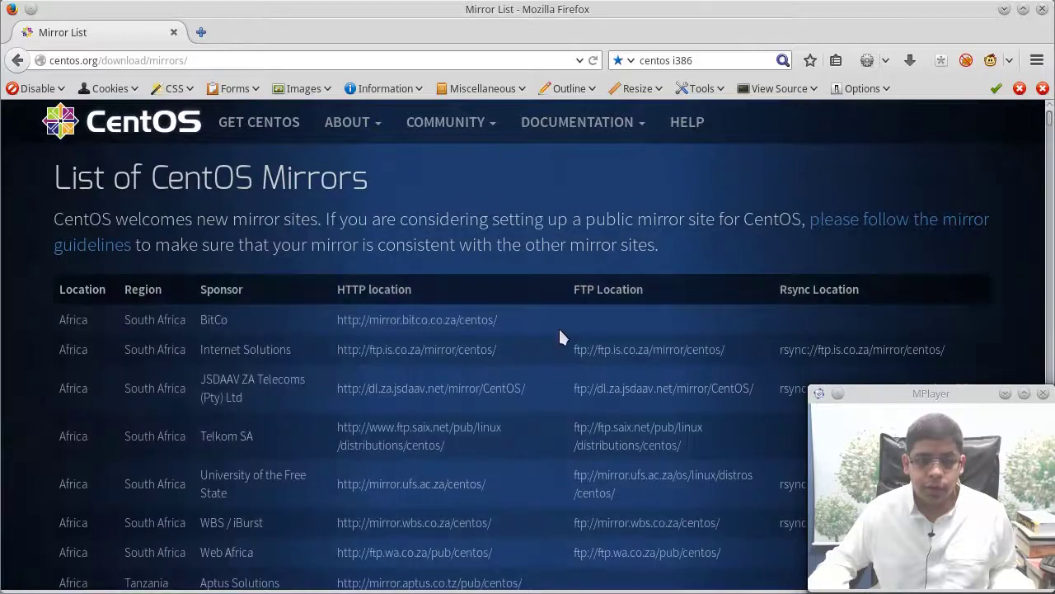
Open the BitCo HTTP mirror from the CentOS mirror list in a new tab
scroll(559, 334, "down", 10)
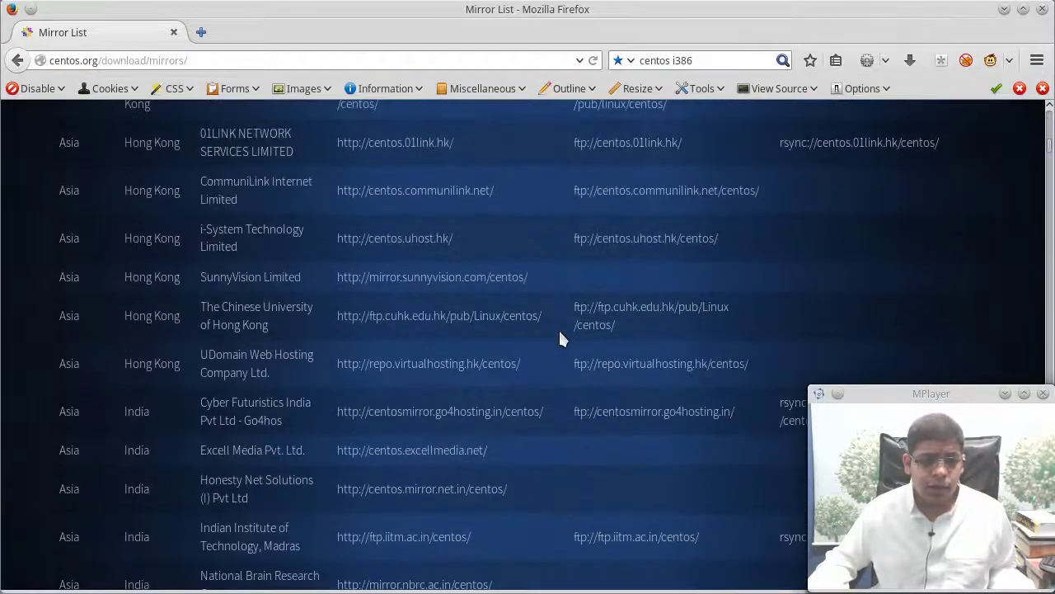
scroll(560, 338, "up", 5)
scroll(560, 338, "down", 10)
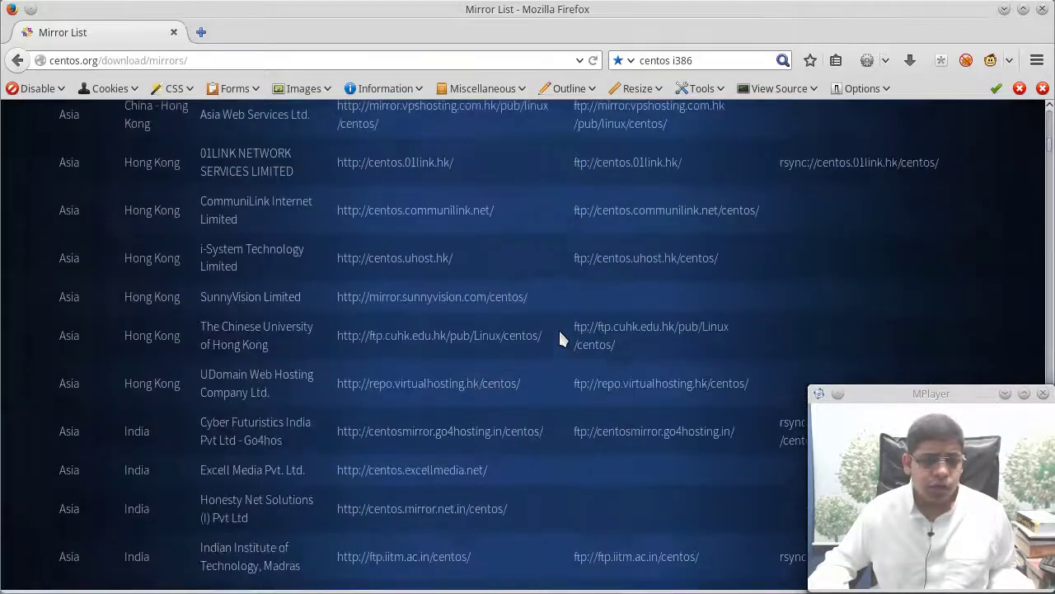
scroll(560, 338, "down", 20)
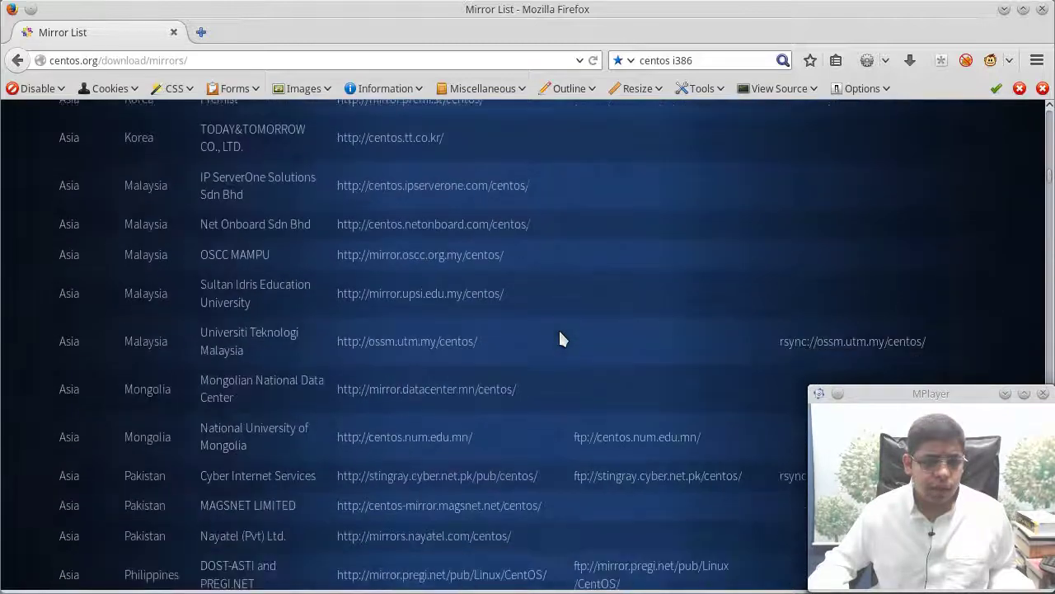
scroll(560, 338, "down", 20)
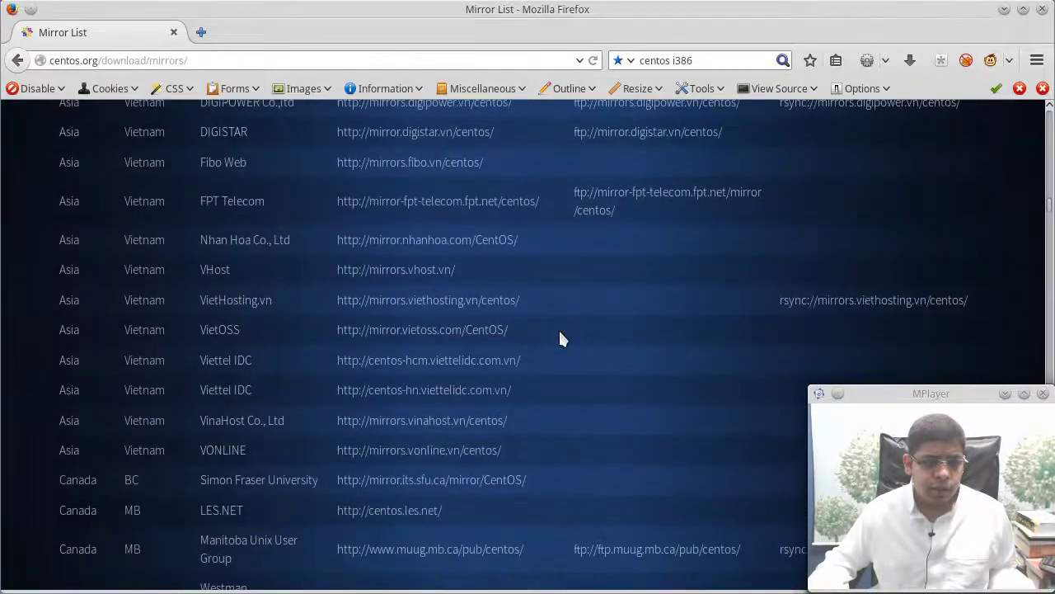
scroll(560, 338, "down", 8)
scroll(560, 338, "up", 15)
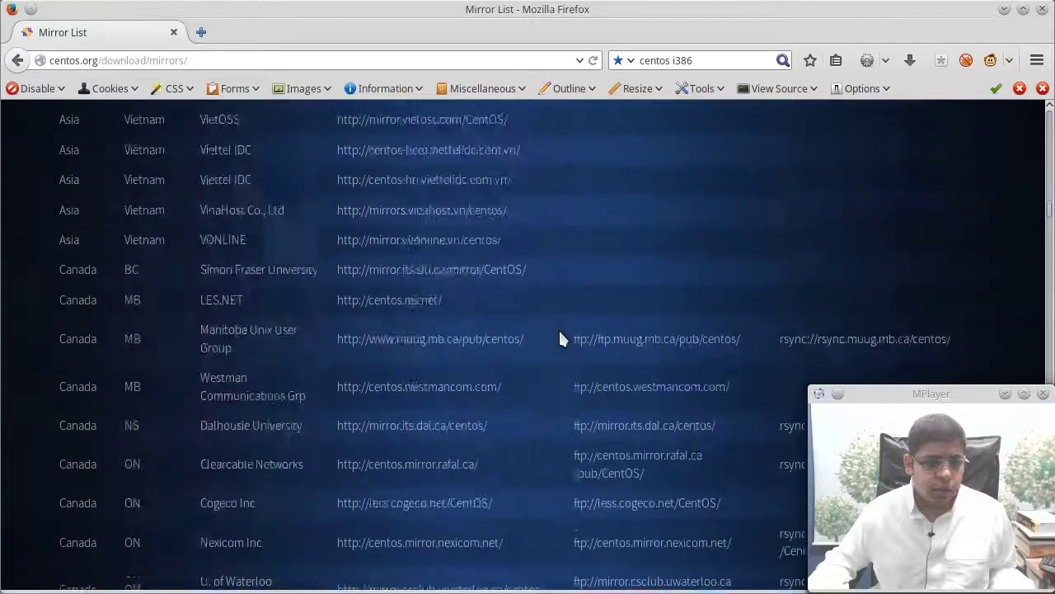
scroll(560, 338, "up", 20)
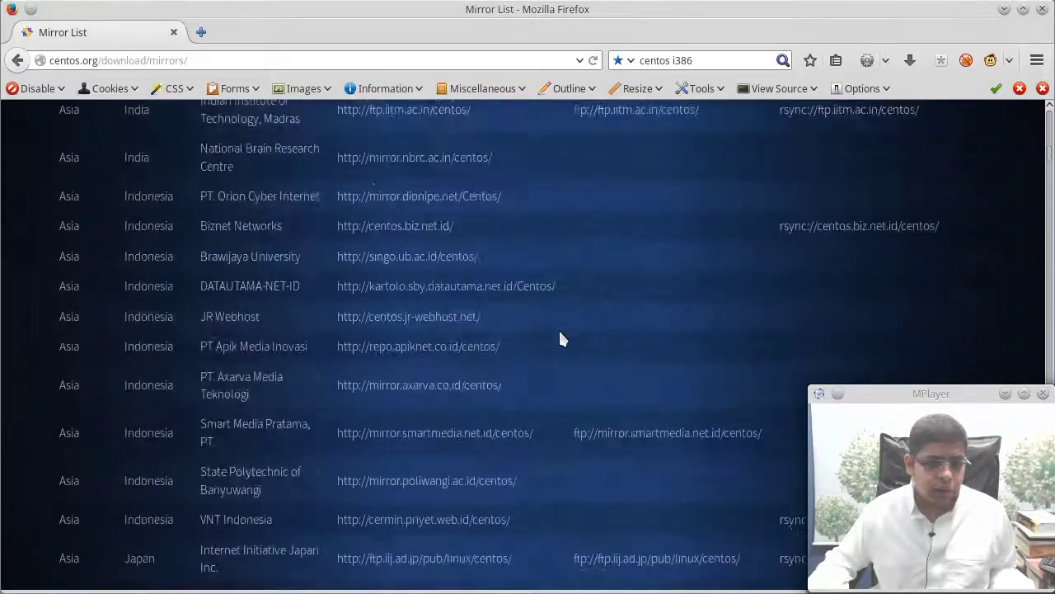
scroll(559, 338, "up", 20)
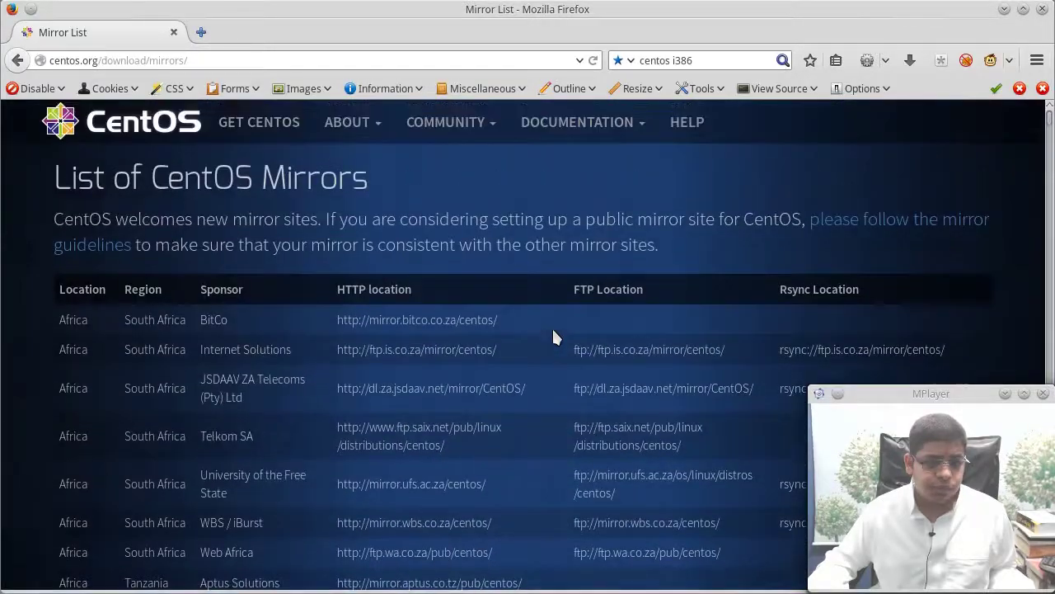
left_click(412, 320)
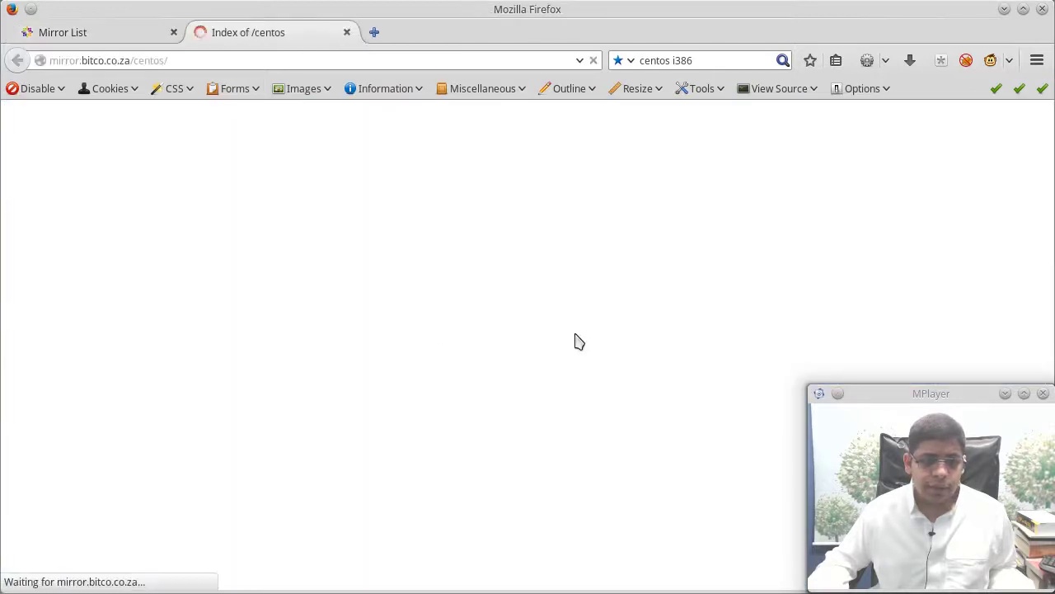
Browse the mirror's CentOS 7 isos folder, then the CentOS 6.5 isos folder
scroll(577, 341, "down", 10)
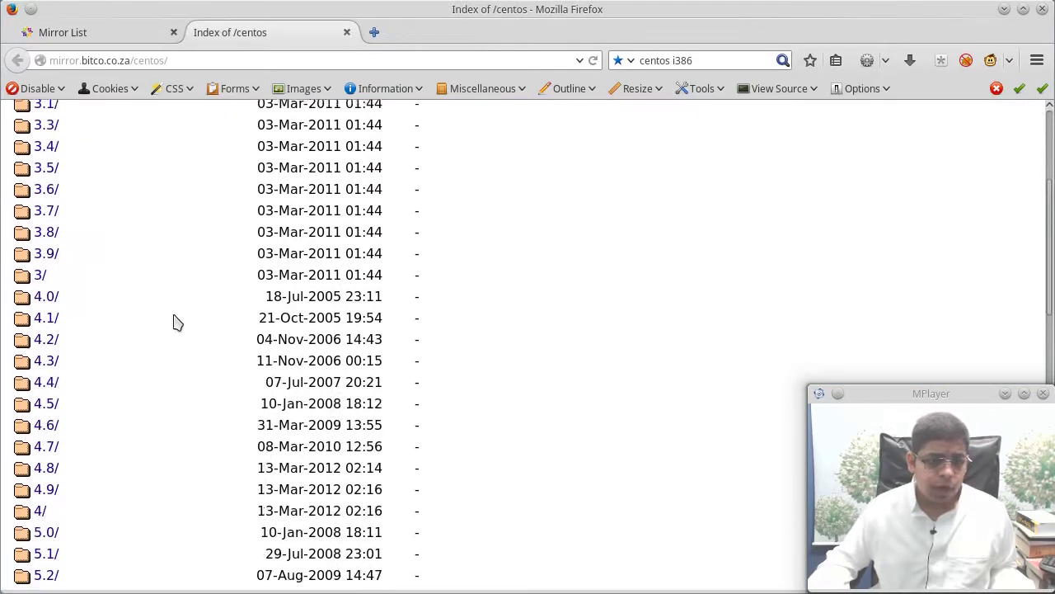
scroll(175, 323, "down", 4)
left_click(40, 484)
left_click(41, 291)
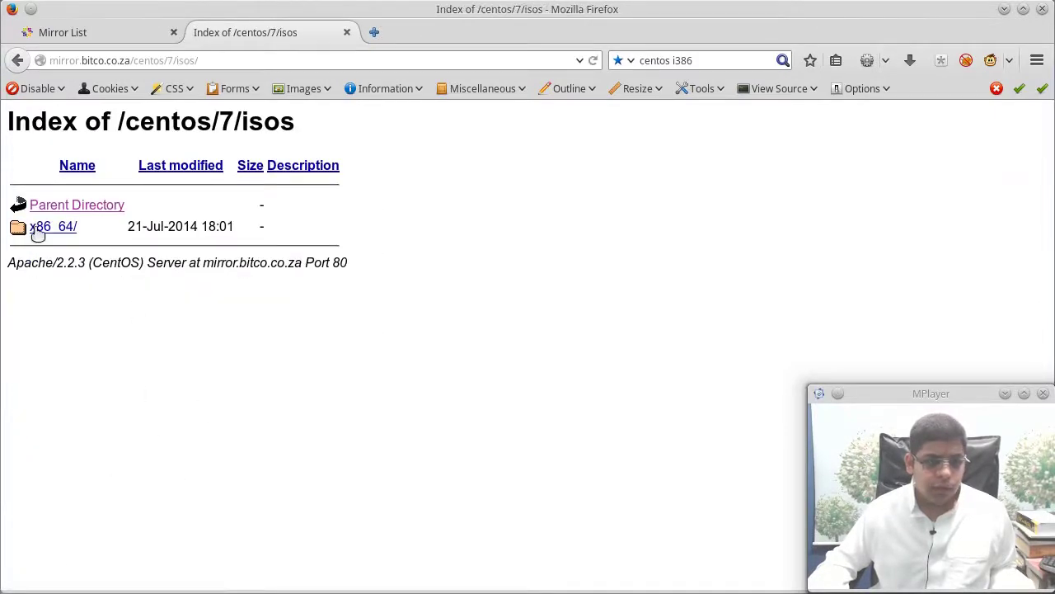
left_click(87, 205)
left_click(86, 205)
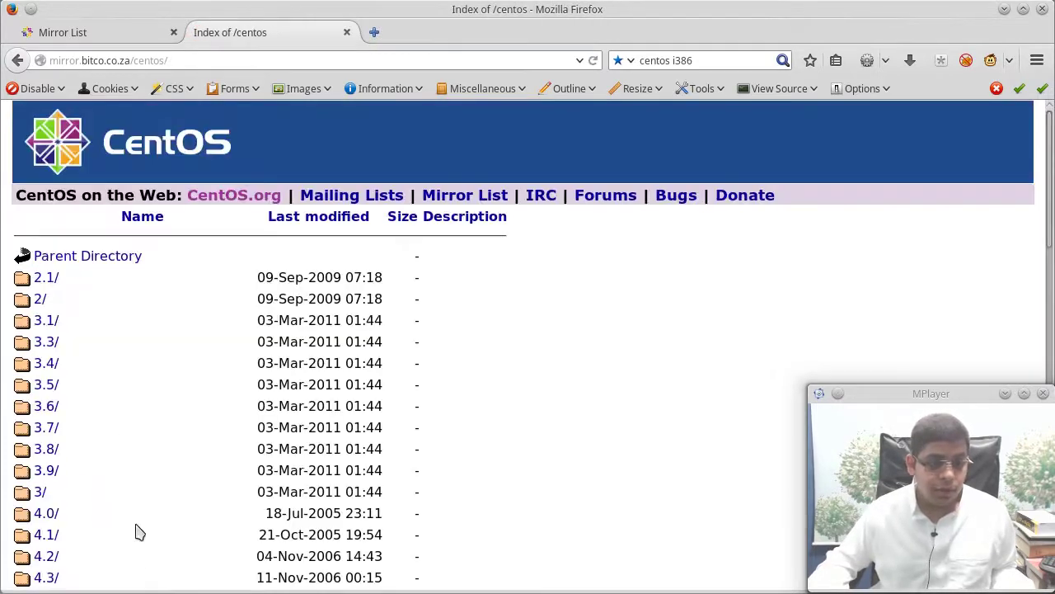
scroll(139, 533, "down", 8)
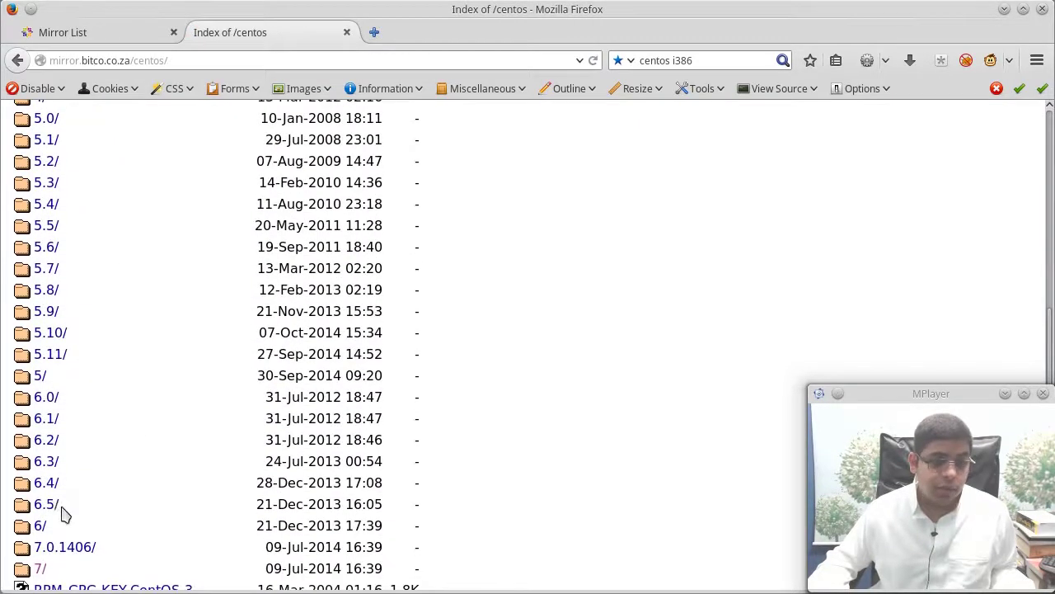
left_click(47, 505)
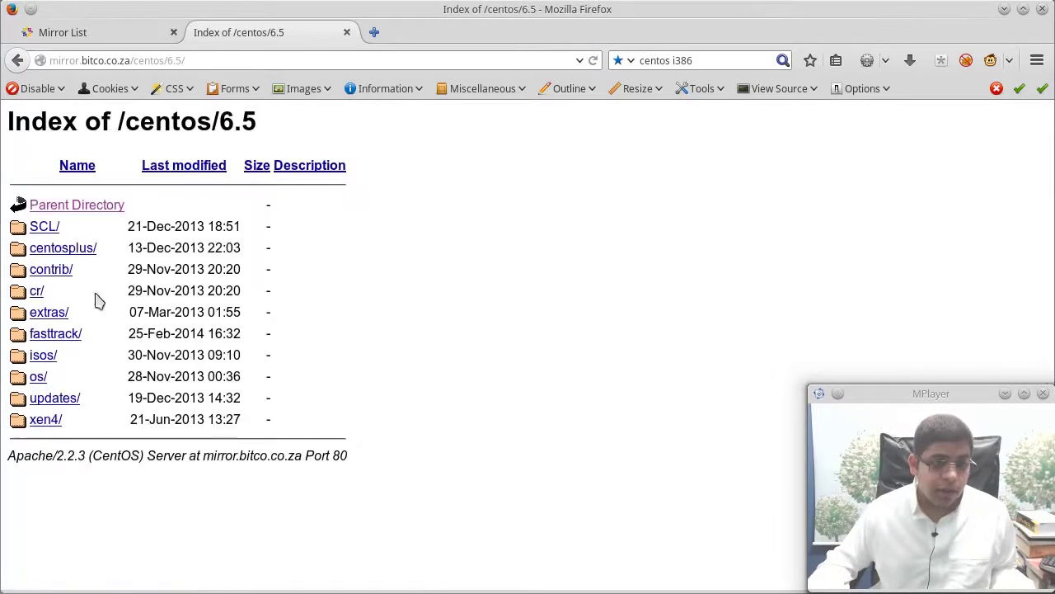
left_click(45, 356)
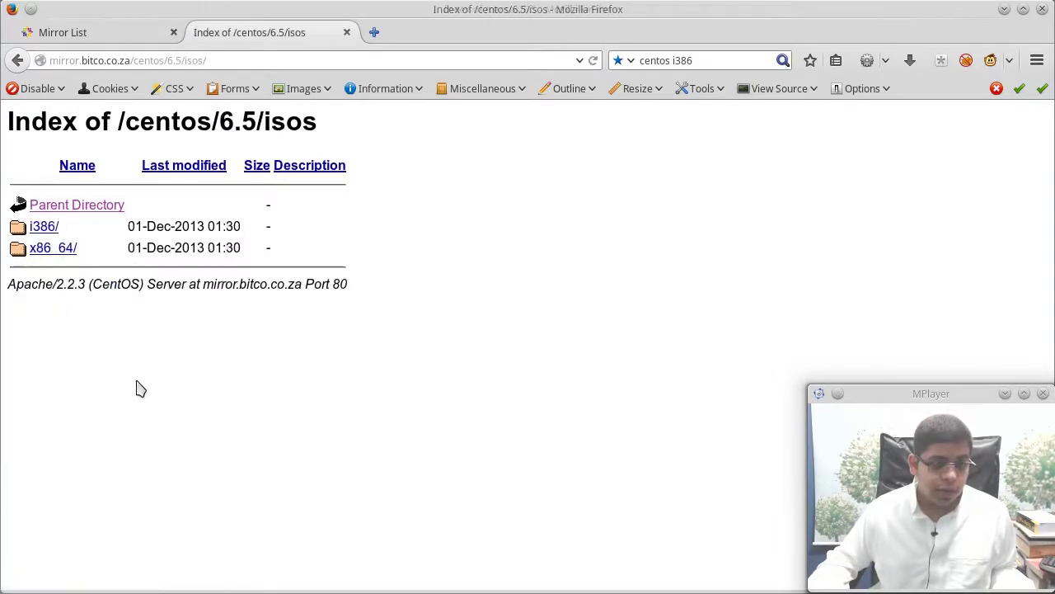
View the CentOS 7 isos/x86_64 image listing, then close the tab and Firefox
key("alt+Left")
key("alt+Left")
key("alt+Left")
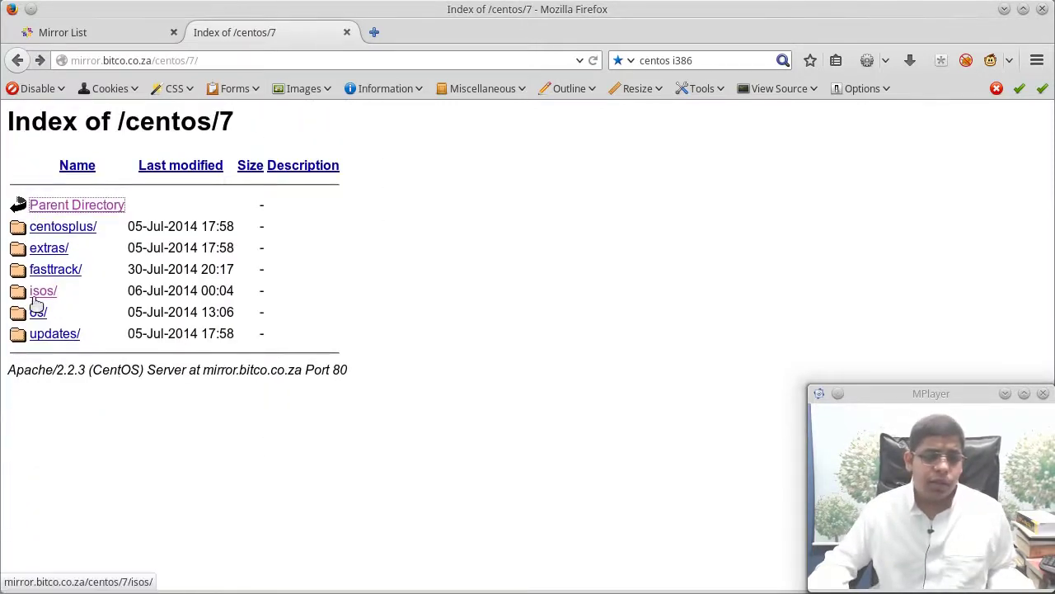
left_click(36, 298)
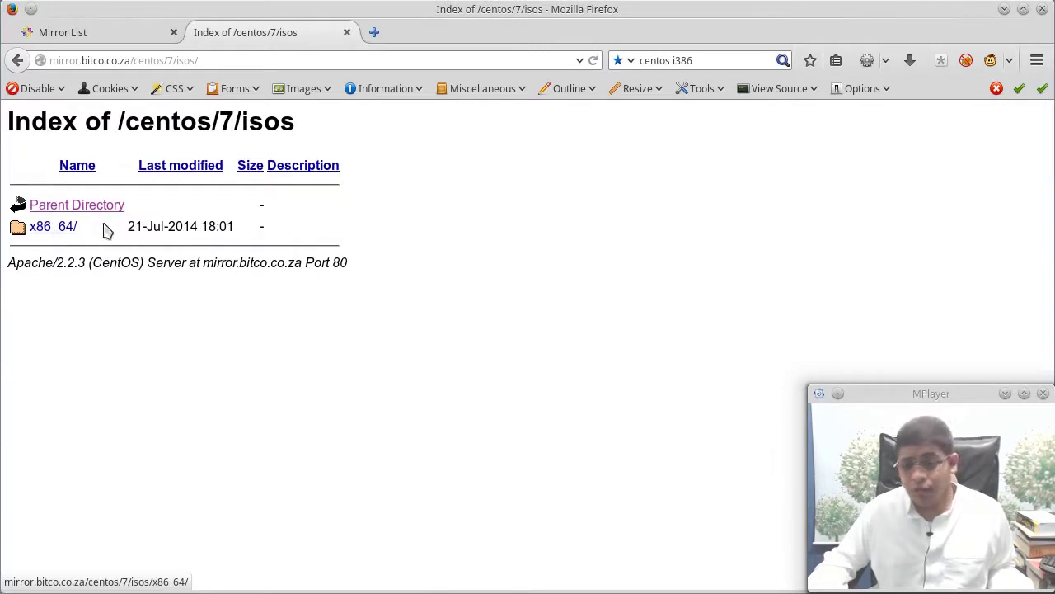
left_click(63, 228)
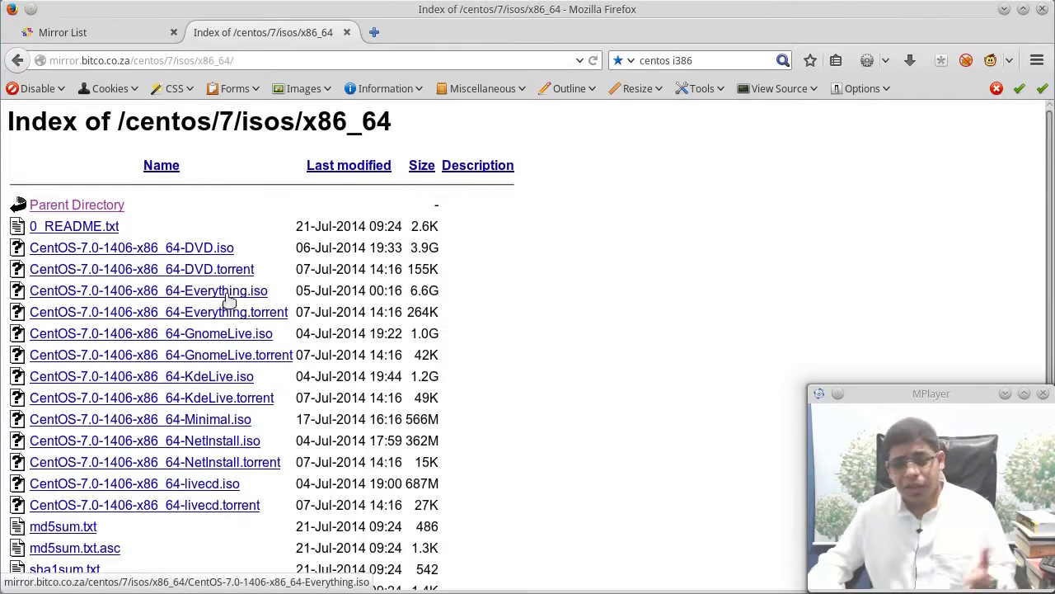
key("alt+Left")
key("alt+Left")
key("alt+Right")
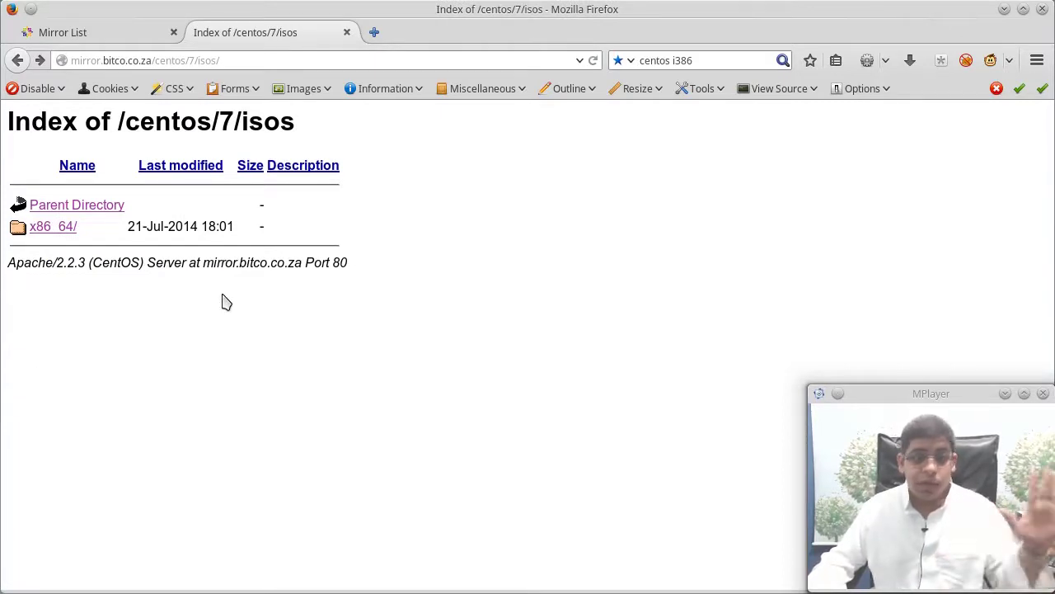
left_click(347, 33)
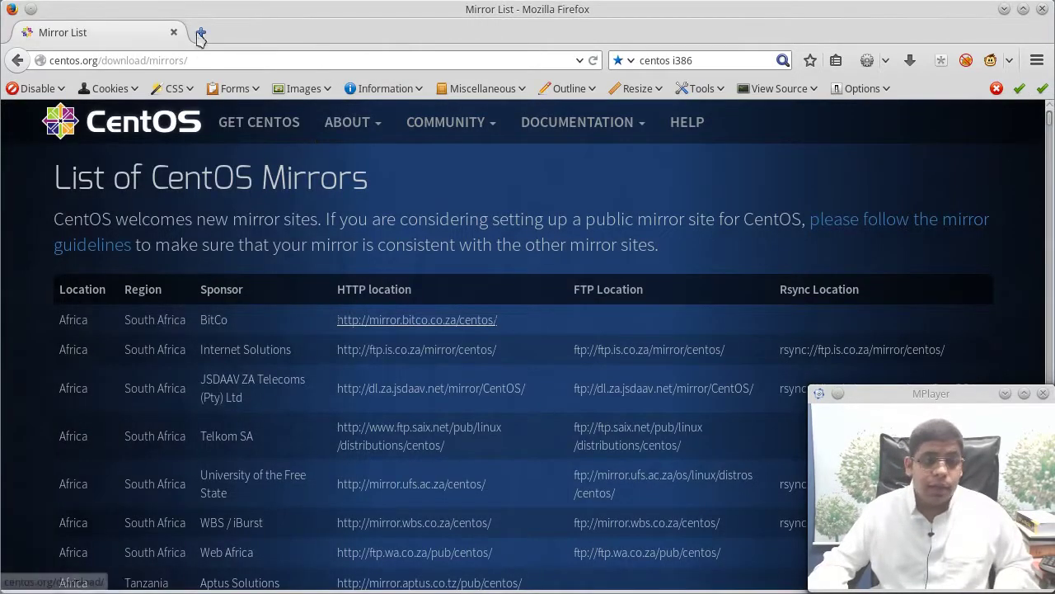
left_click(1042, 9)
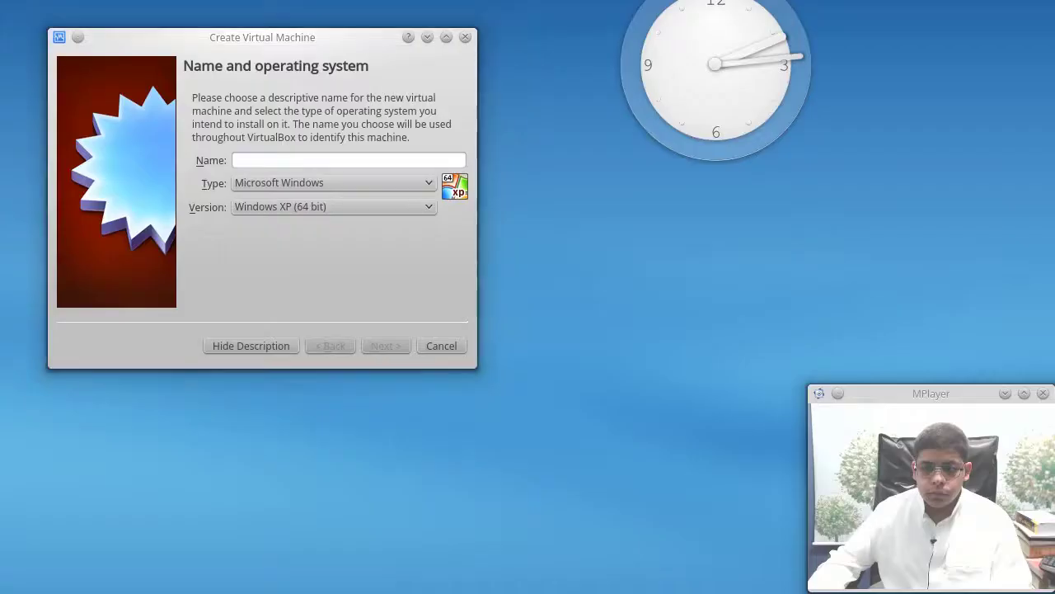
Name the new virtual machine 'centos'
left_click(406, 159)
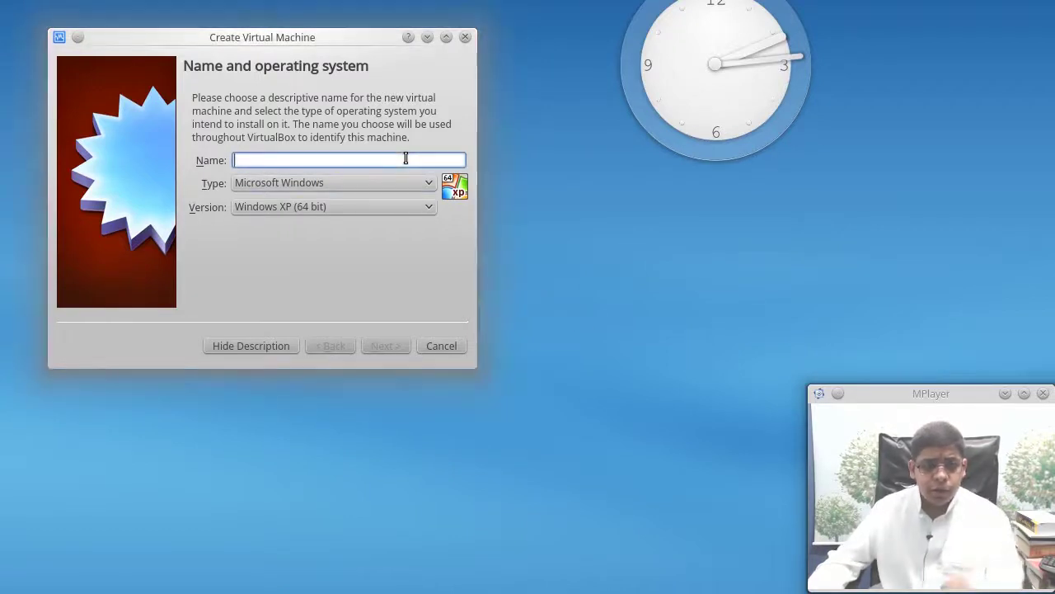
type("centos")
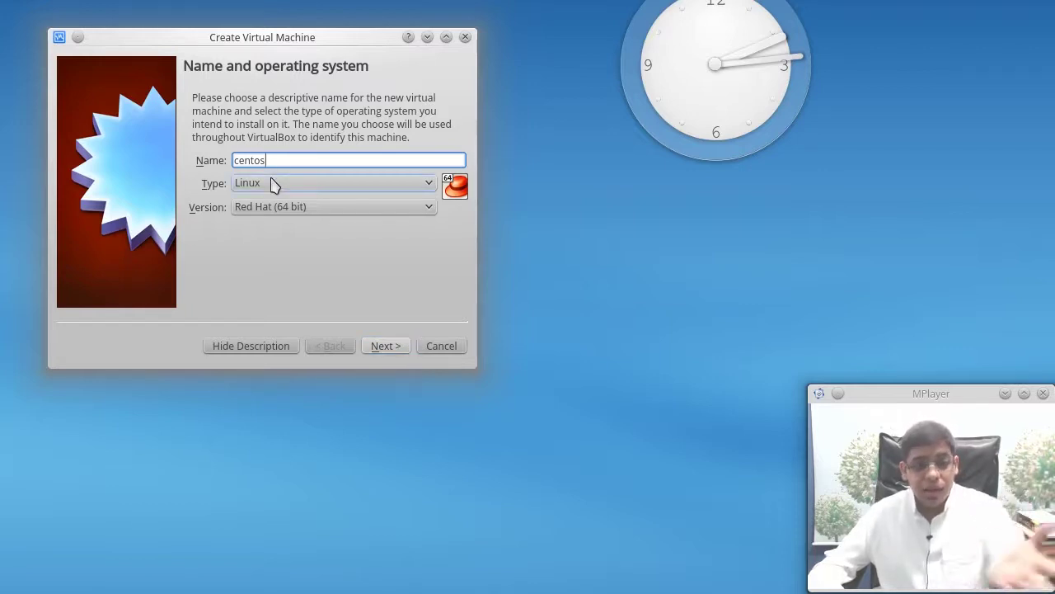
left_click(389, 347)
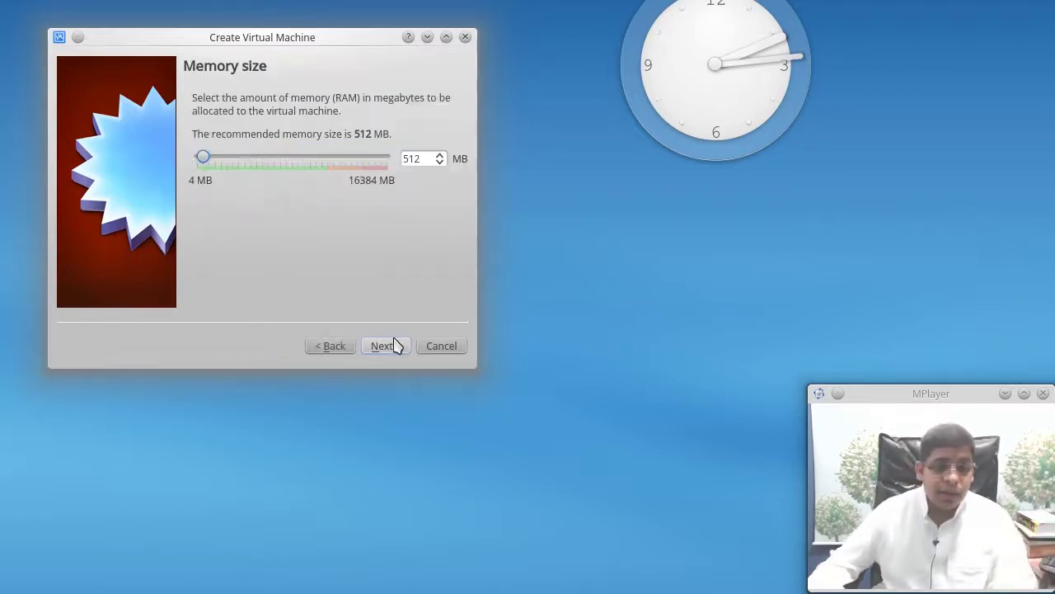
Set the machine's memory to 2048 MB
left_click(295, 158)
left_click(295, 158)
left_click(296, 158)
left_click(295, 157)
left_click(296, 158)
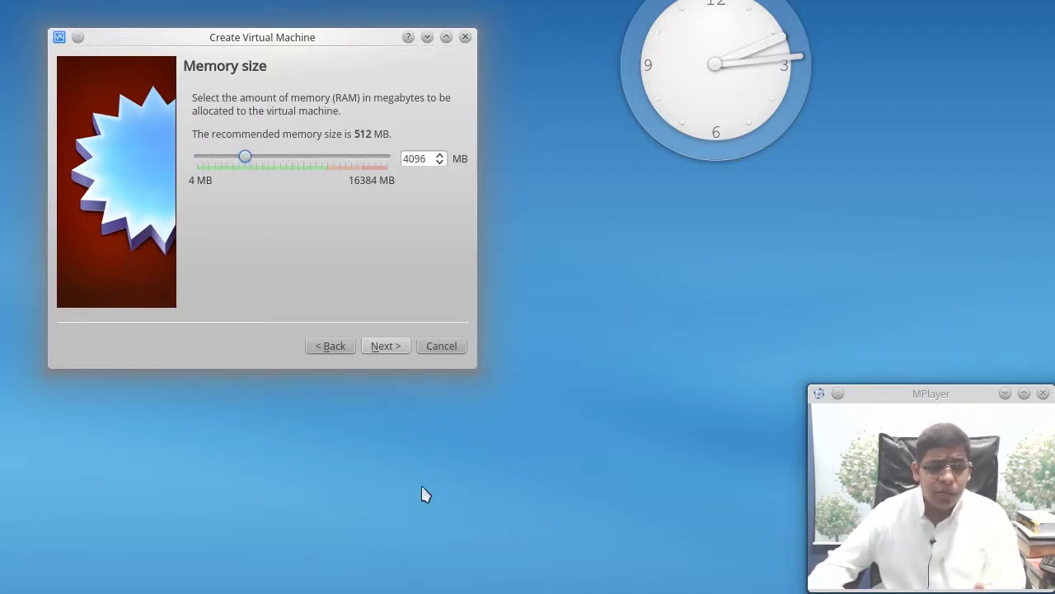
left_click(386, 351)
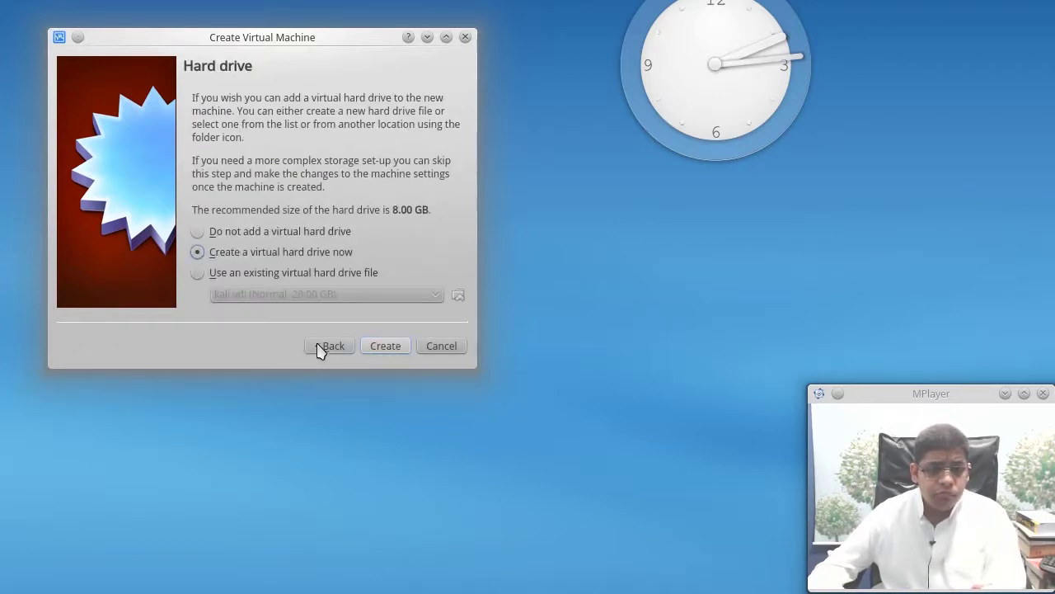
left_click(320, 347)
left_click(223, 165)
left_click(213, 163)
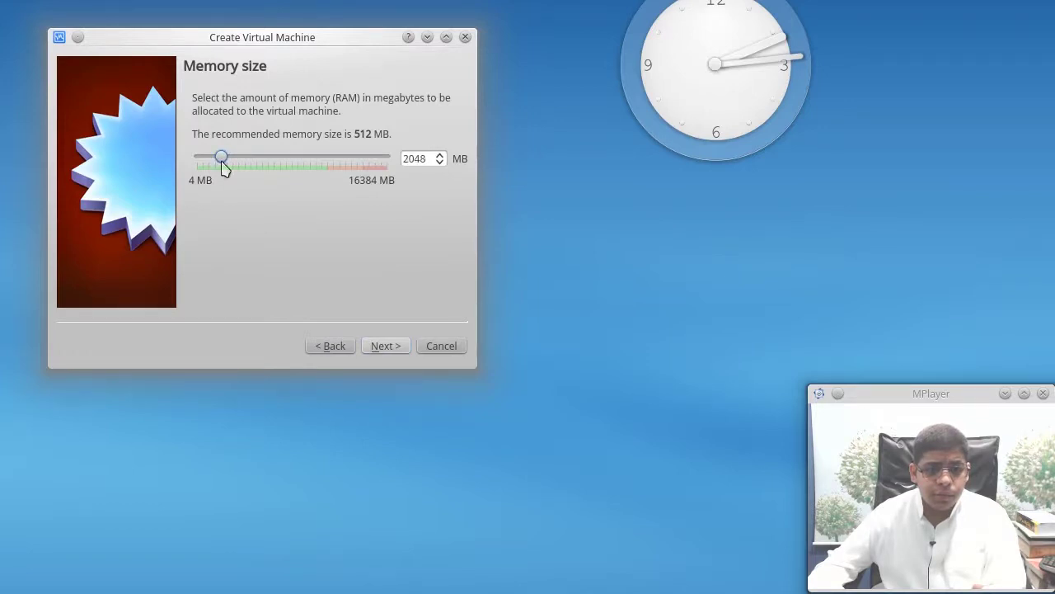
Choose to create a new virtual hard drive now for the machine
left_click(385, 350)
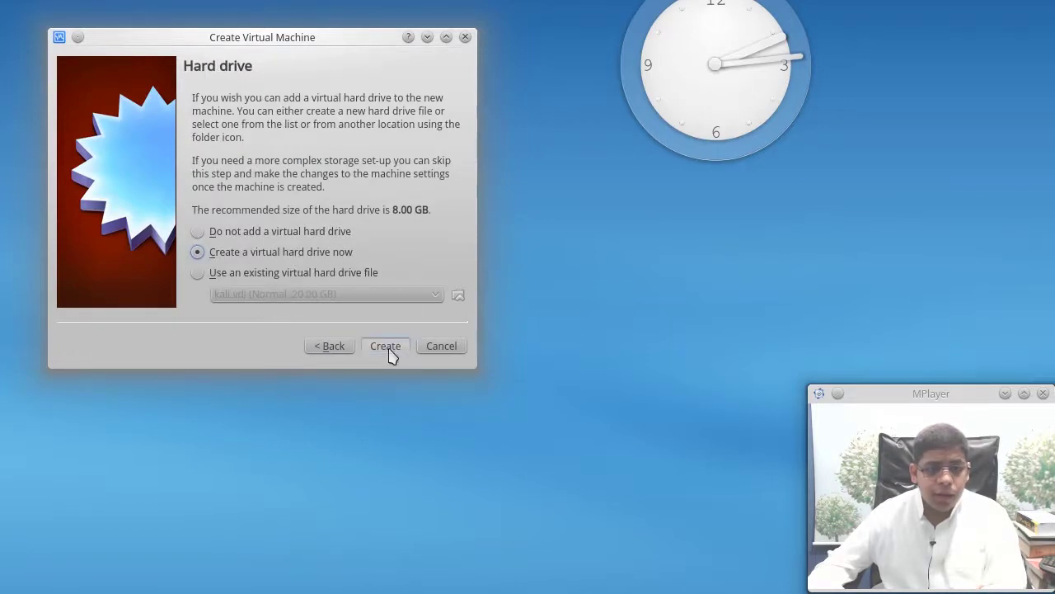
left_click(386, 347)
left_click(424, 368)
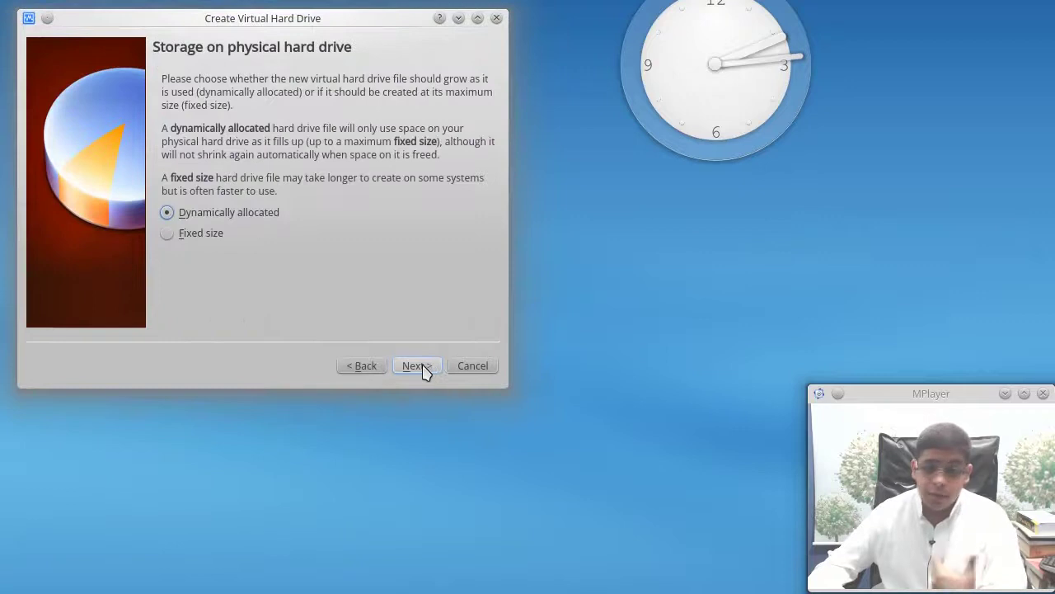
Create the centos virtual hard drive with a 25 GB size
left_click(420, 368)
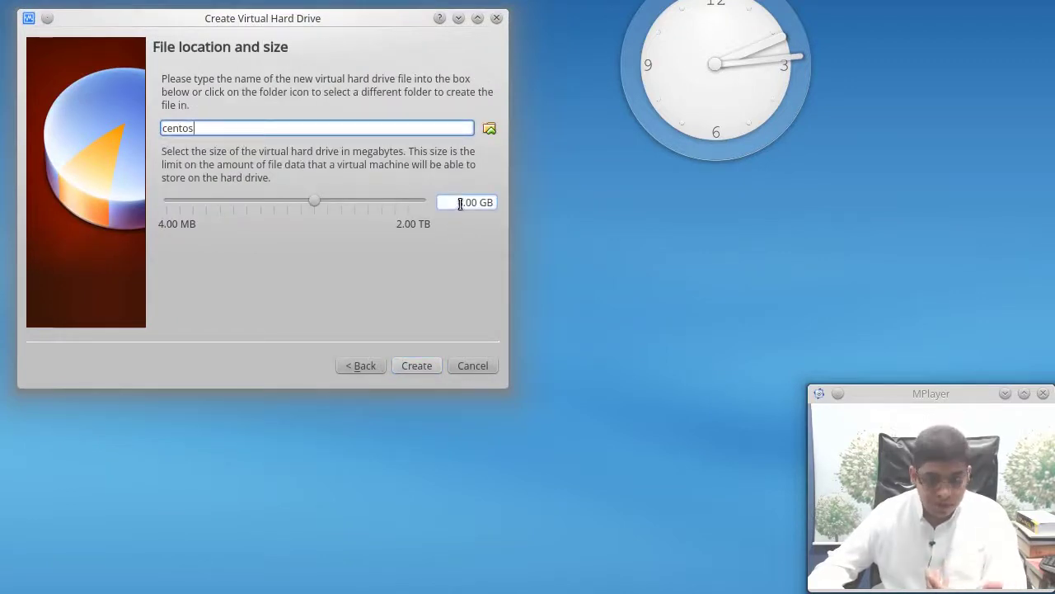
left_click(462, 201)
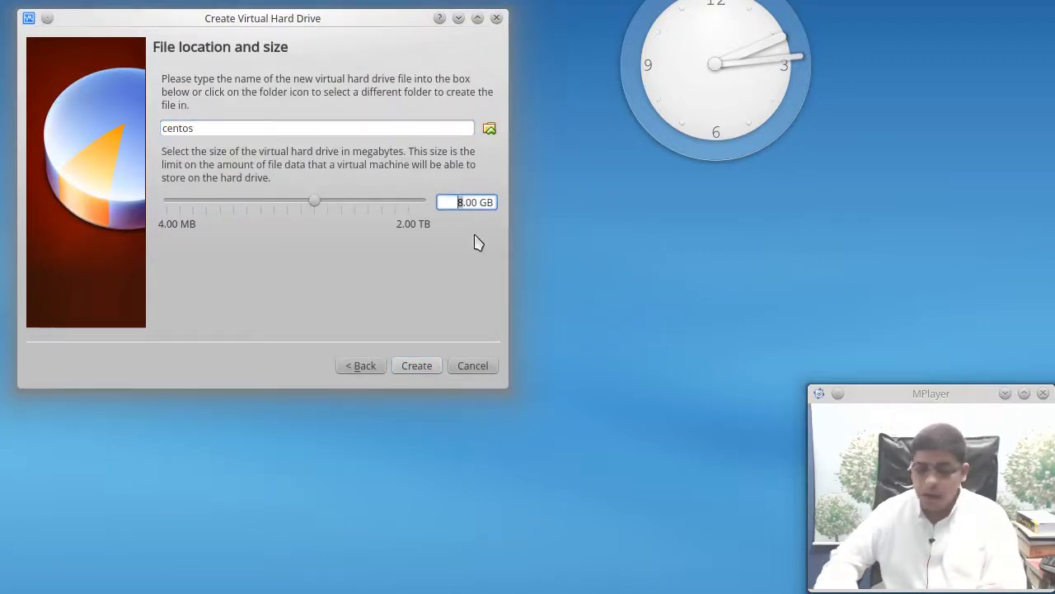
type("25")
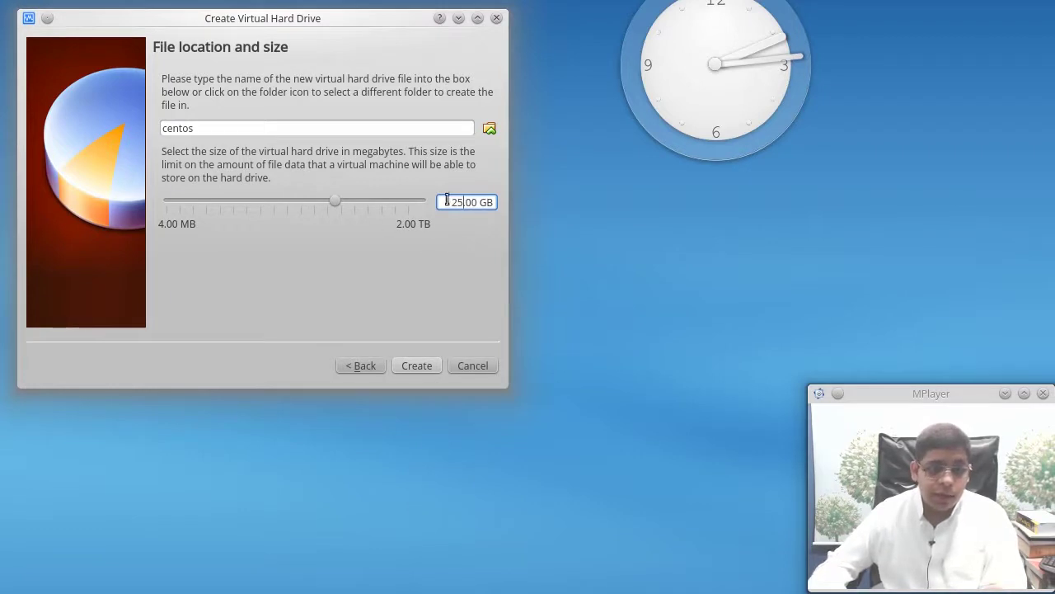
type("30")
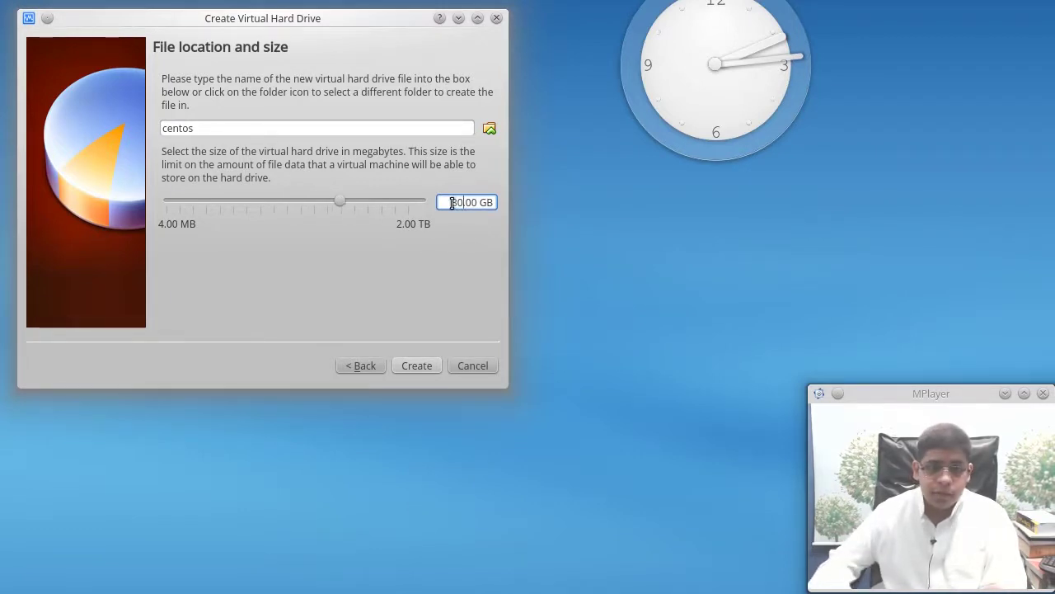
left_click(418, 367)
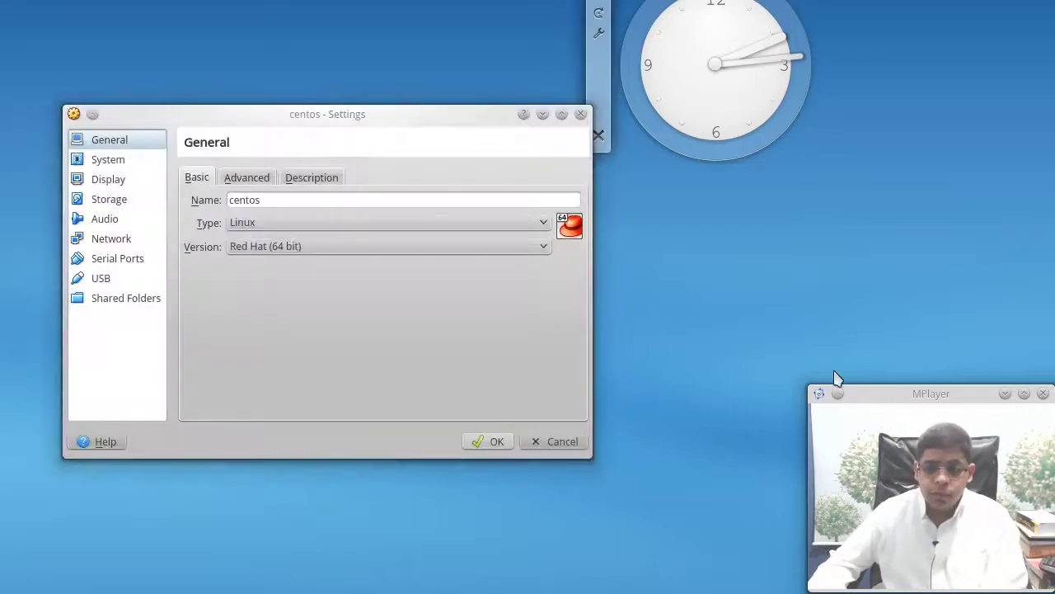
Give the centos VM 3 processors
left_click_drag(222, 113, 216, 81)
left_click(87, 134)
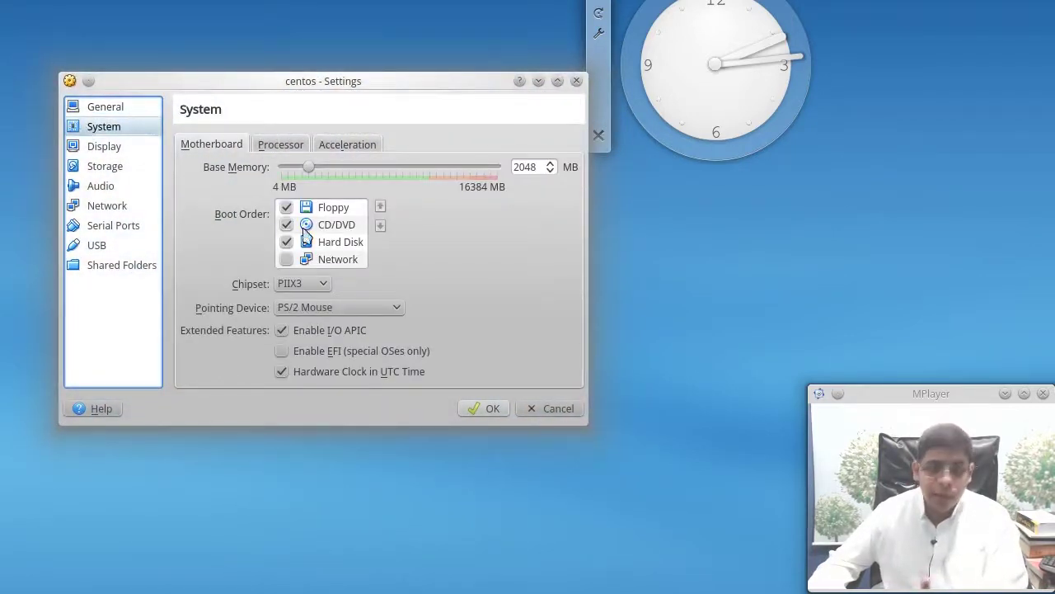
left_click(288, 148)
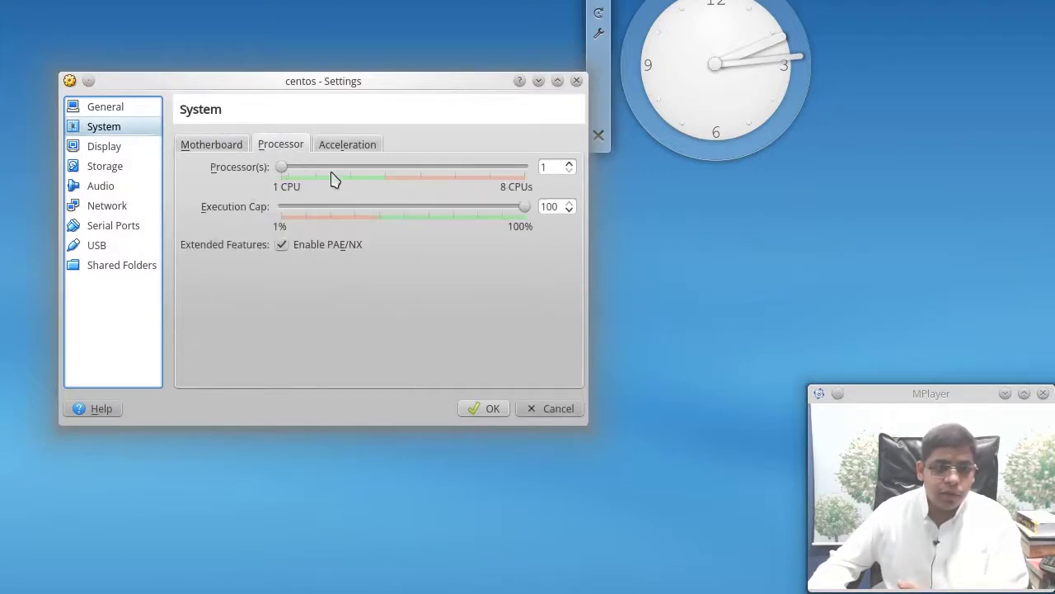
left_click(363, 167)
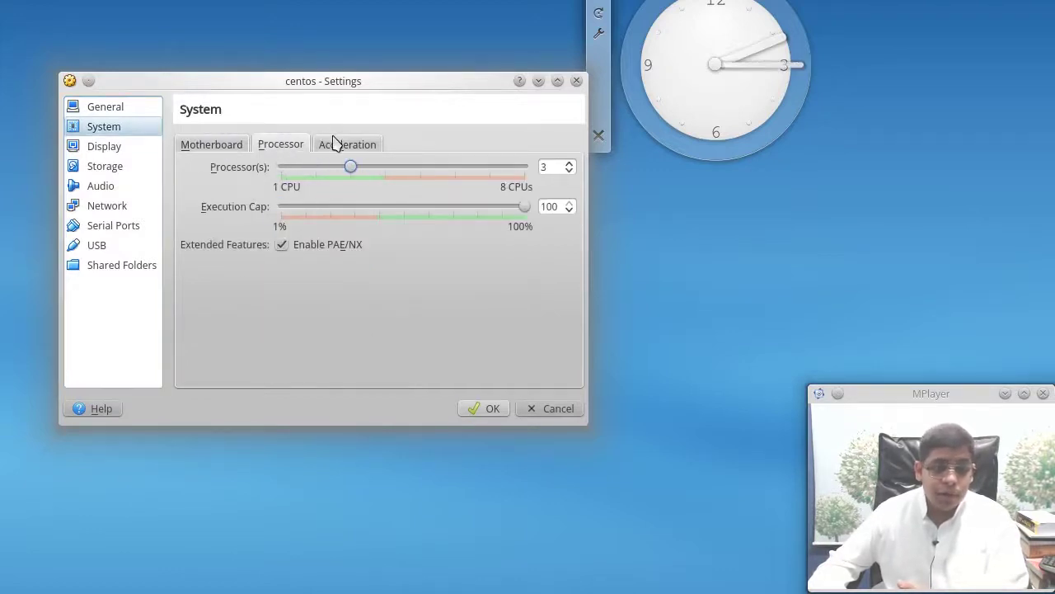
left_click(338, 144)
left_click(211, 144)
Set video memory to 128 MB with 3D acceleration and disable the USB 2.0 controller
left_click(107, 148)
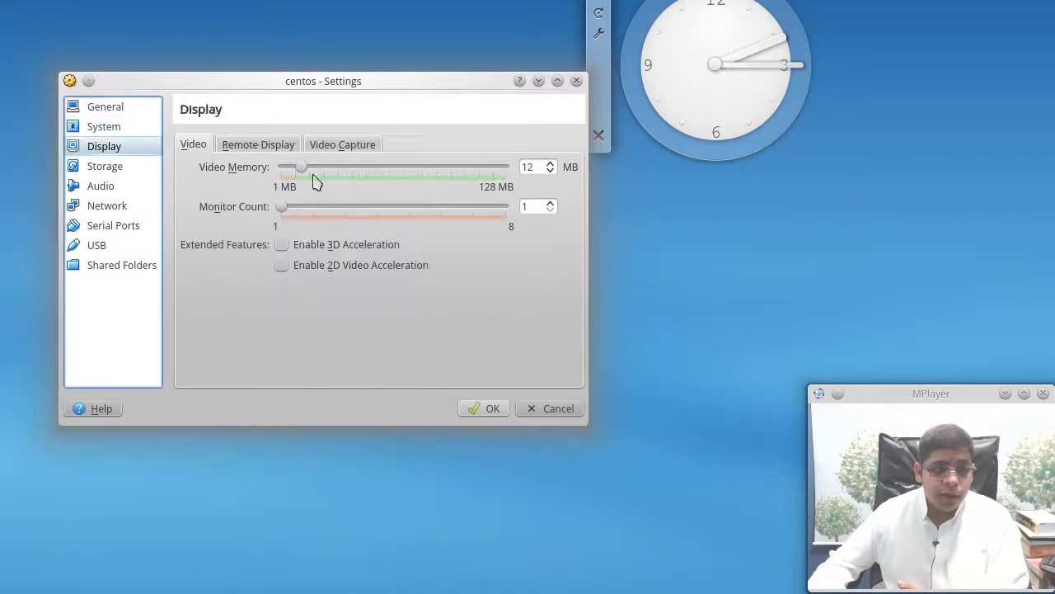
left_click_drag(313, 170, 505, 168)
left_click(363, 246)
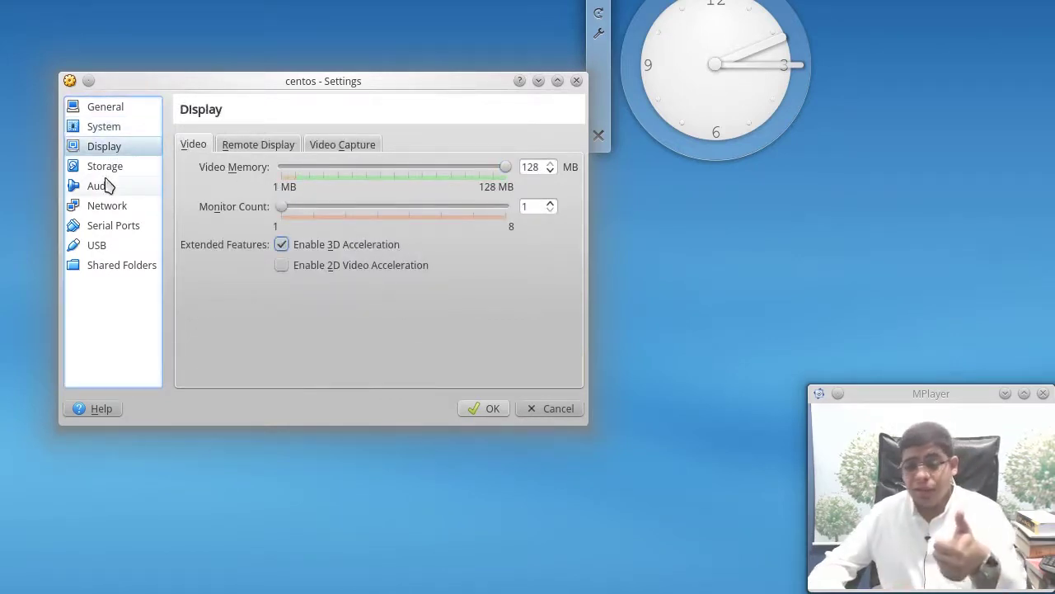
left_click(122, 232)
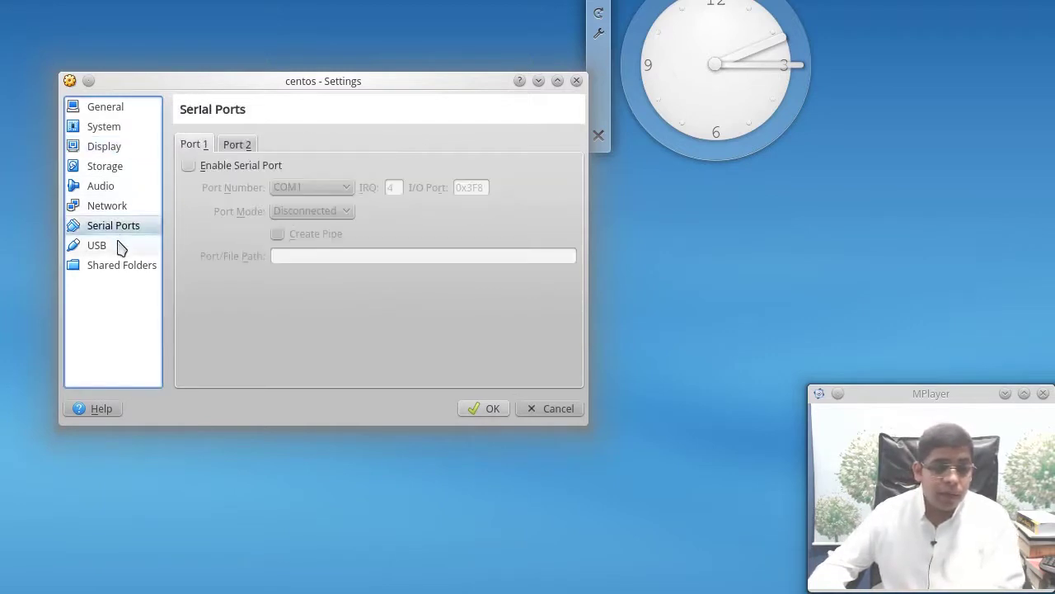
left_click(119, 245)
left_click(202, 162)
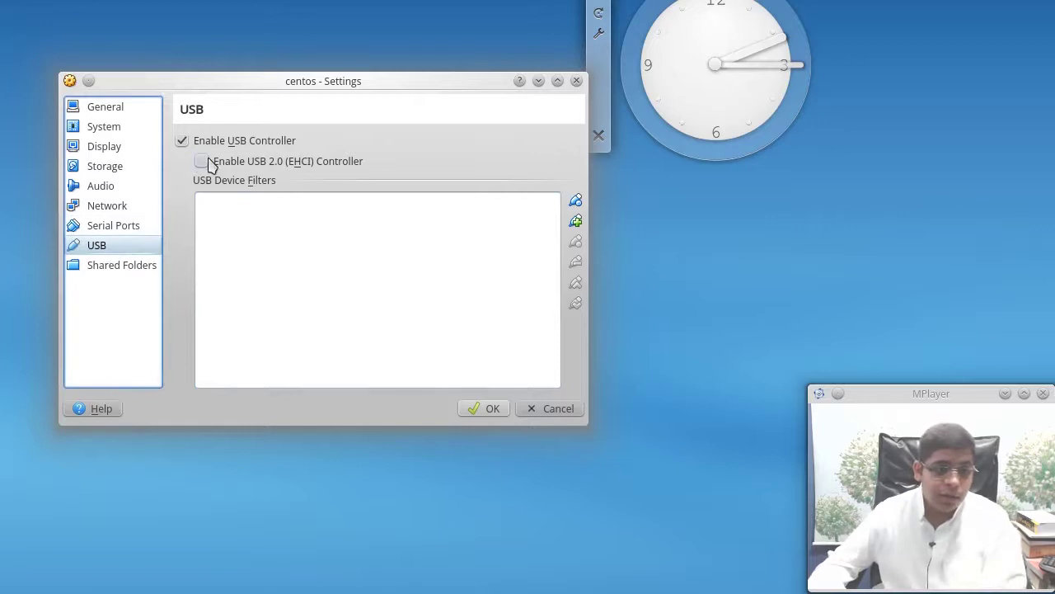
Review the serial, audio, storage, display, general and system settings pages
left_click(115, 221)
left_click(116, 187)
left_click(121, 166)
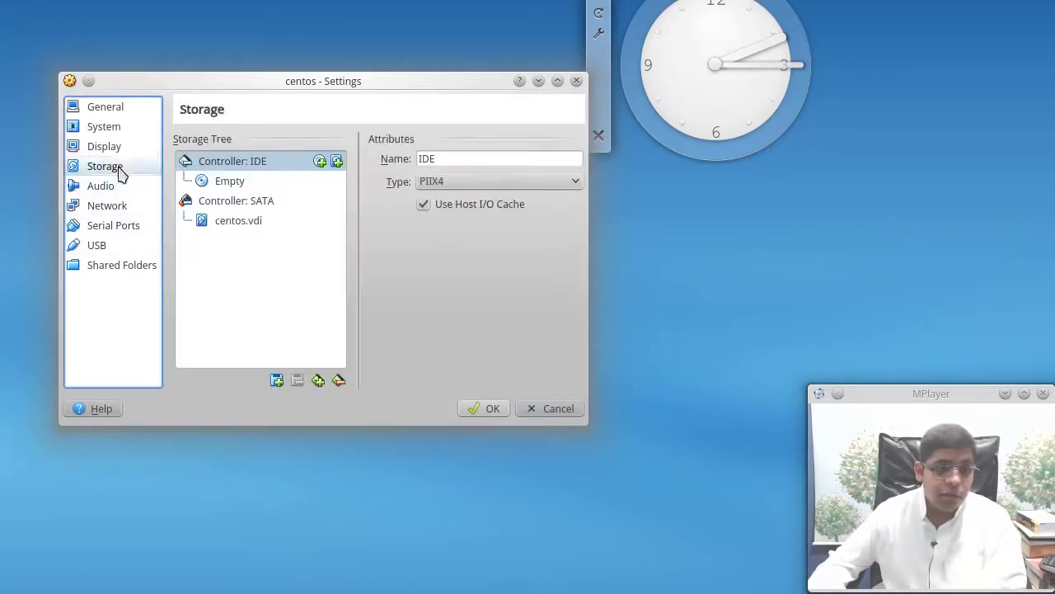
left_click(124, 146)
left_click(122, 126)
left_click(122, 108)
left_click(122, 126)
left_click(285, 147)
left_click(370, 146)
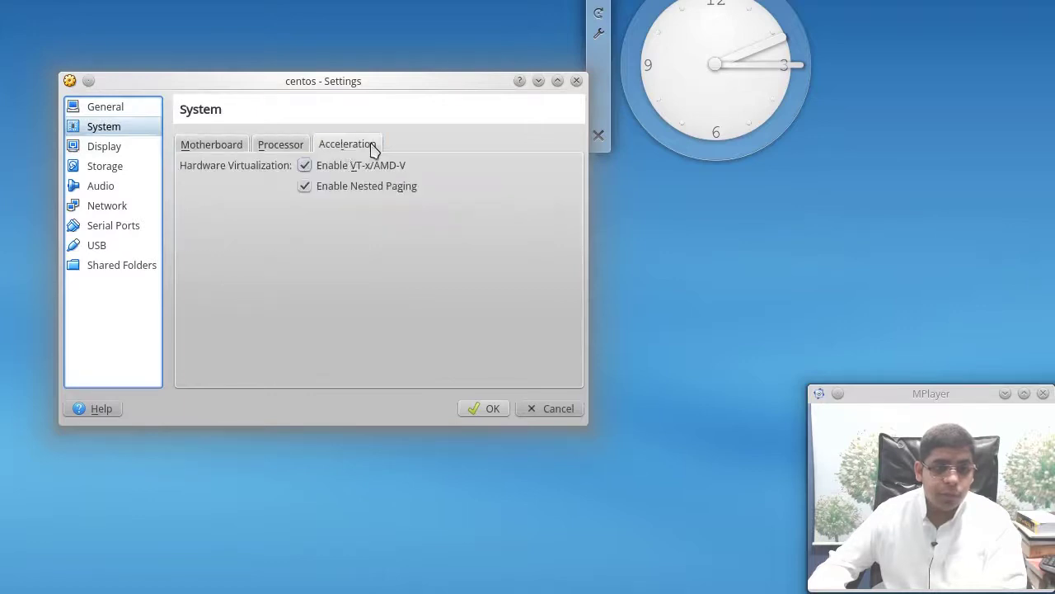
left_click(142, 149)
Attach CentOS-7.0-1406-x86_64-DVD.iso to the empty optical drive and save the settings
left_click(136, 171)
left_click(231, 181)
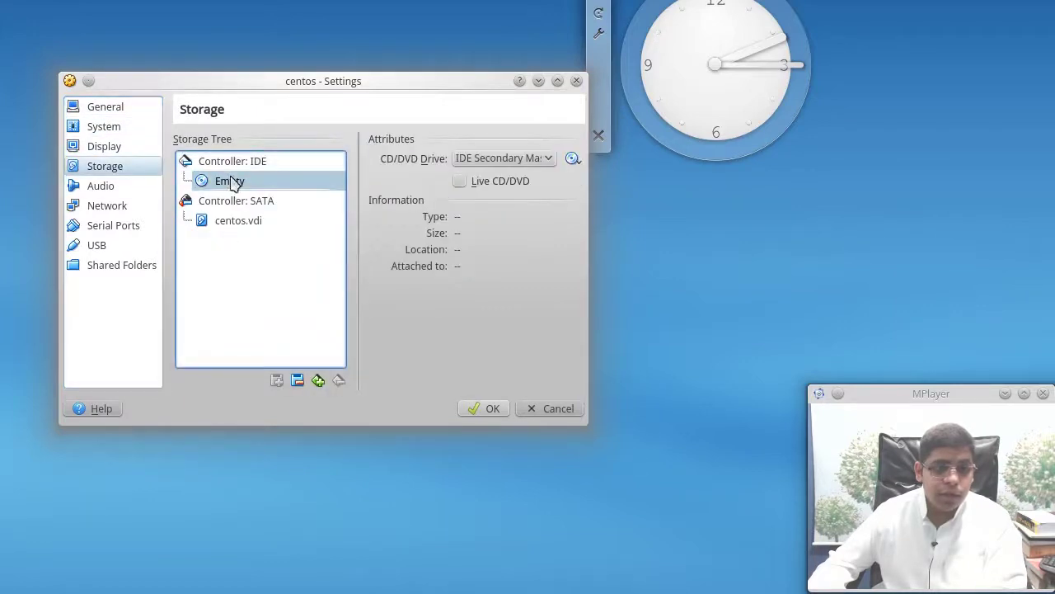
left_click(569, 162)
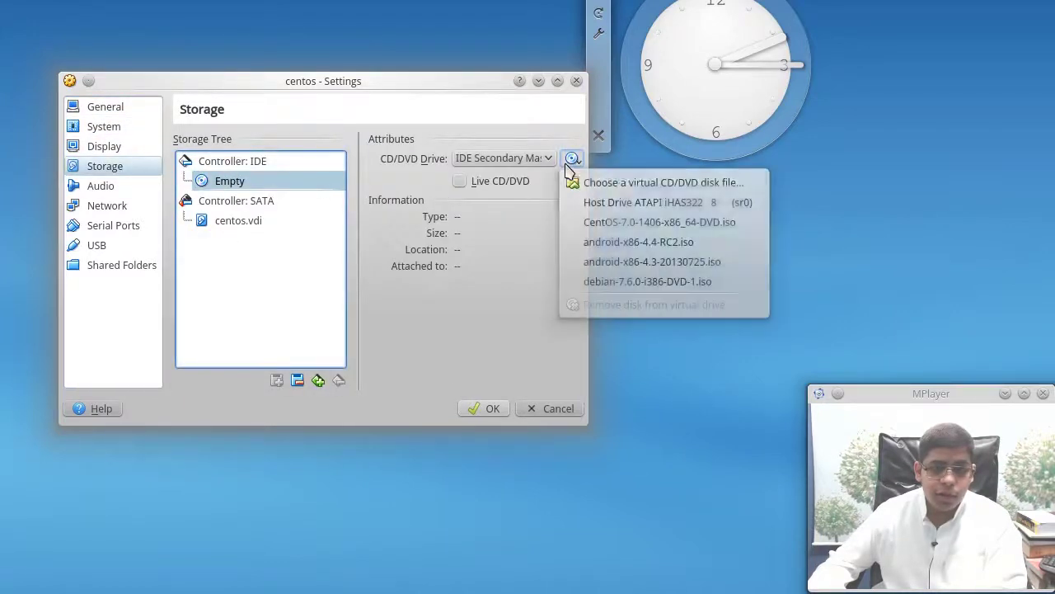
left_click(703, 224)
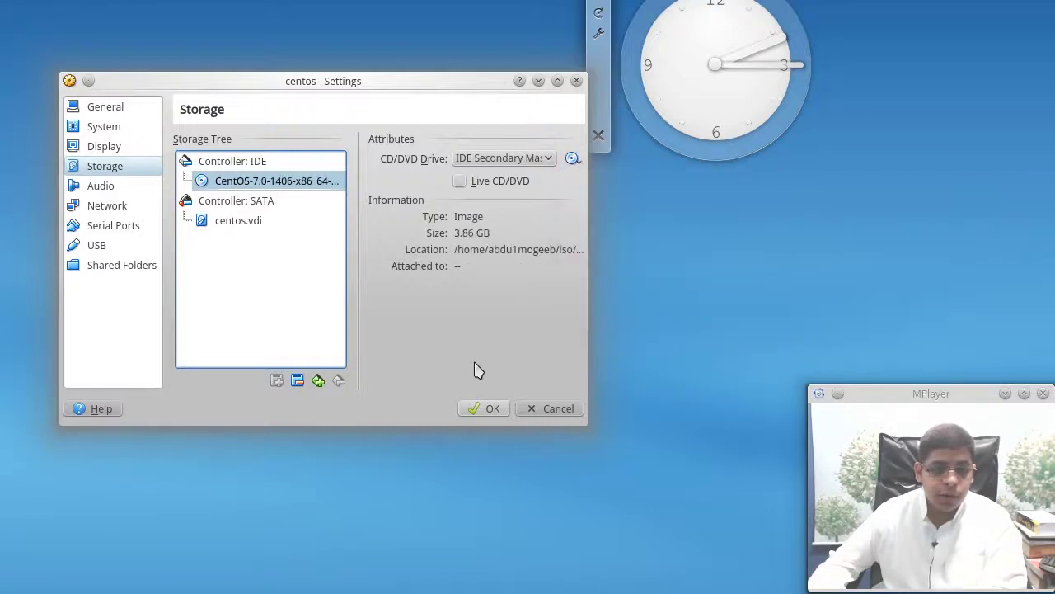
left_click(485, 410)
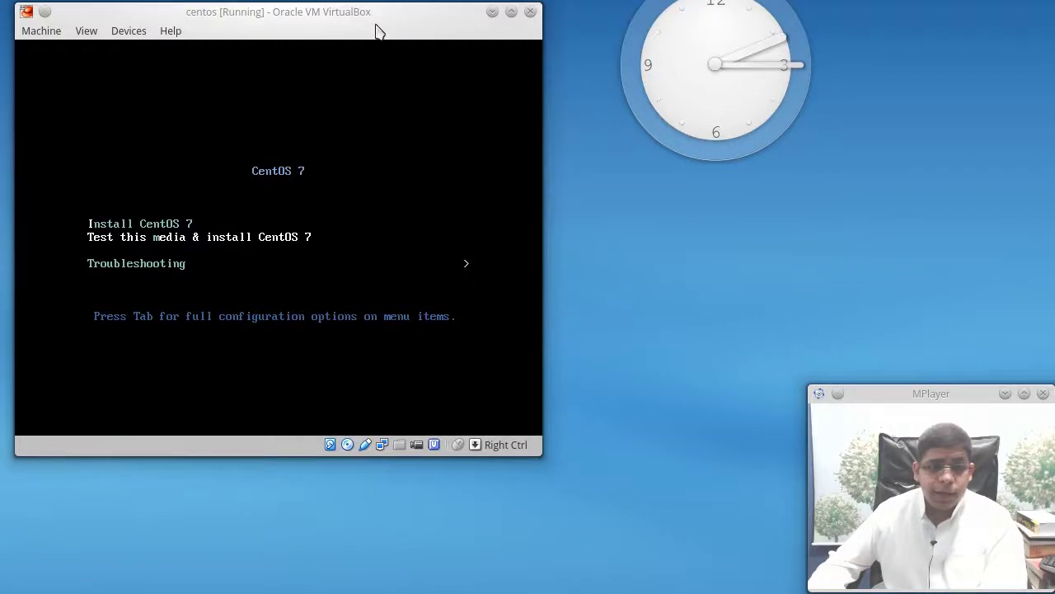
Select Install CentOS 7 in the DVD boot menu to launch the installer
left_click_drag(369, 15, 367, 25)
key("Up")
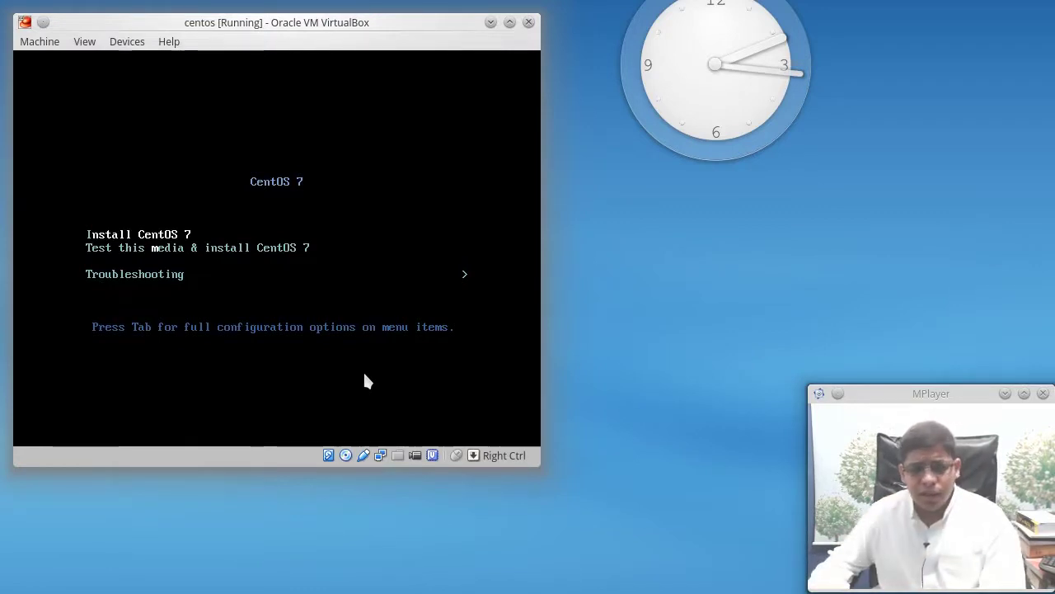
key("Down")
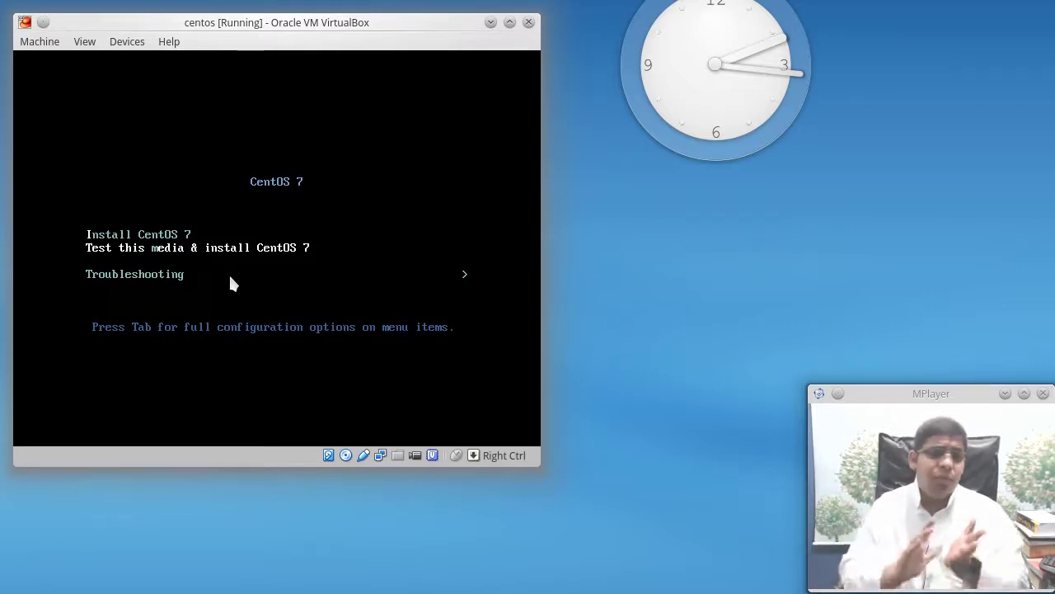
key("Up")
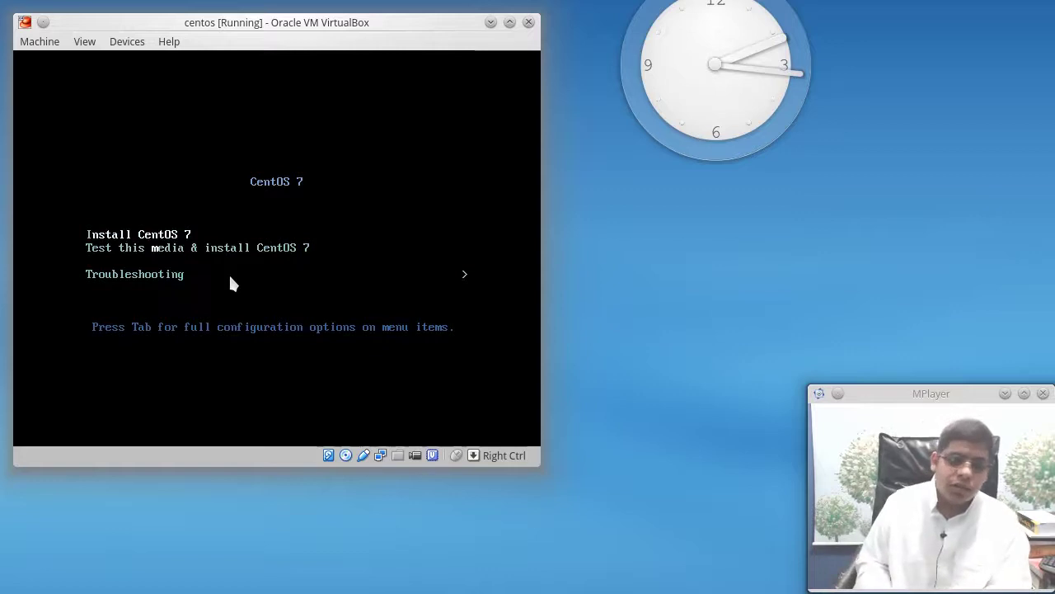
key("Return")
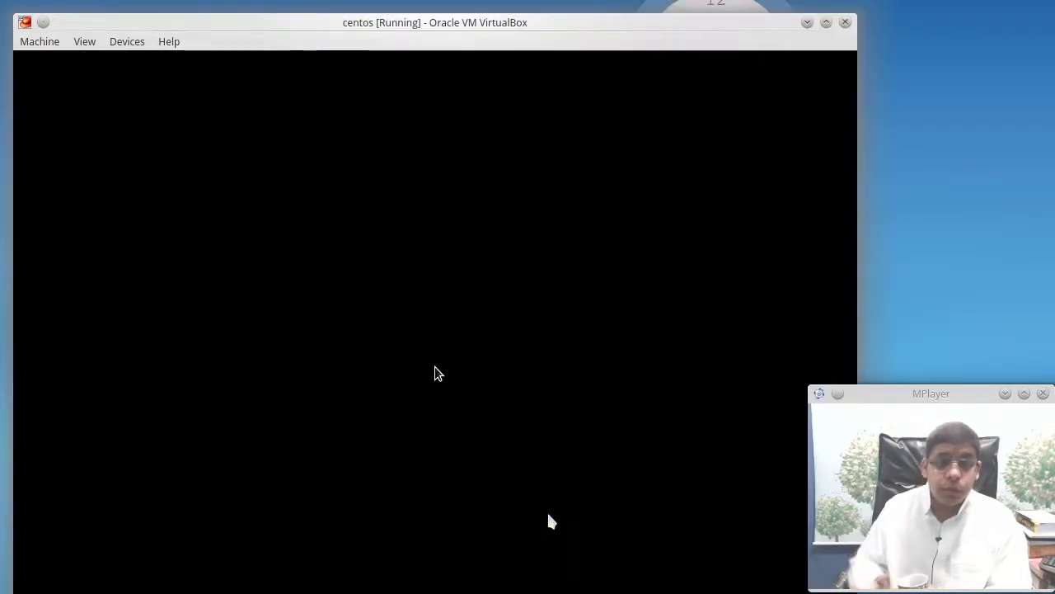
left_click_drag(565, 22, 560, 0)
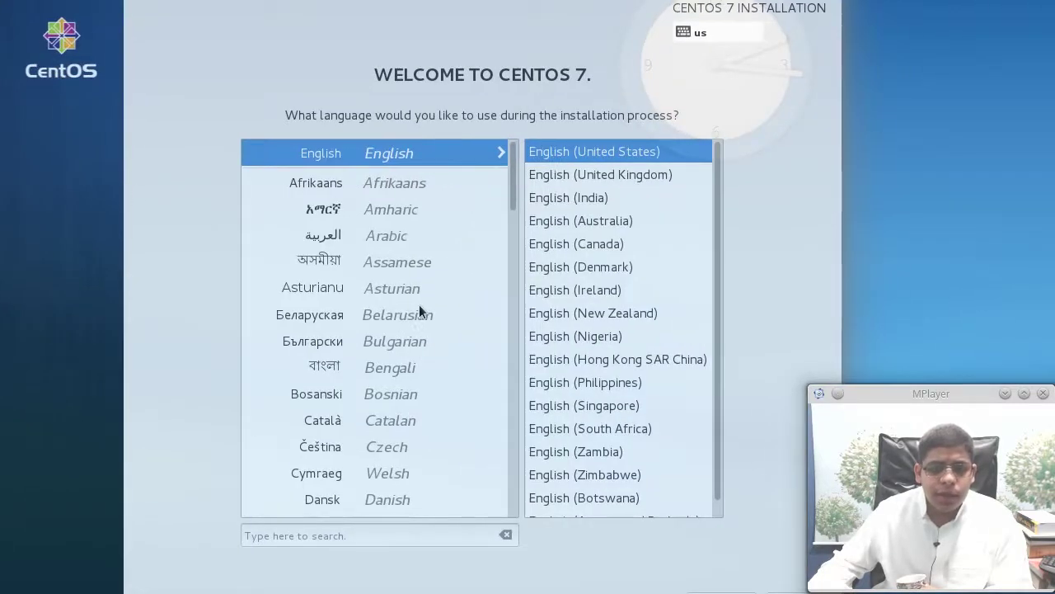
Keep English (United States) as the installer language and continue to the summary
left_click_drag(552, 0, 553, 18)
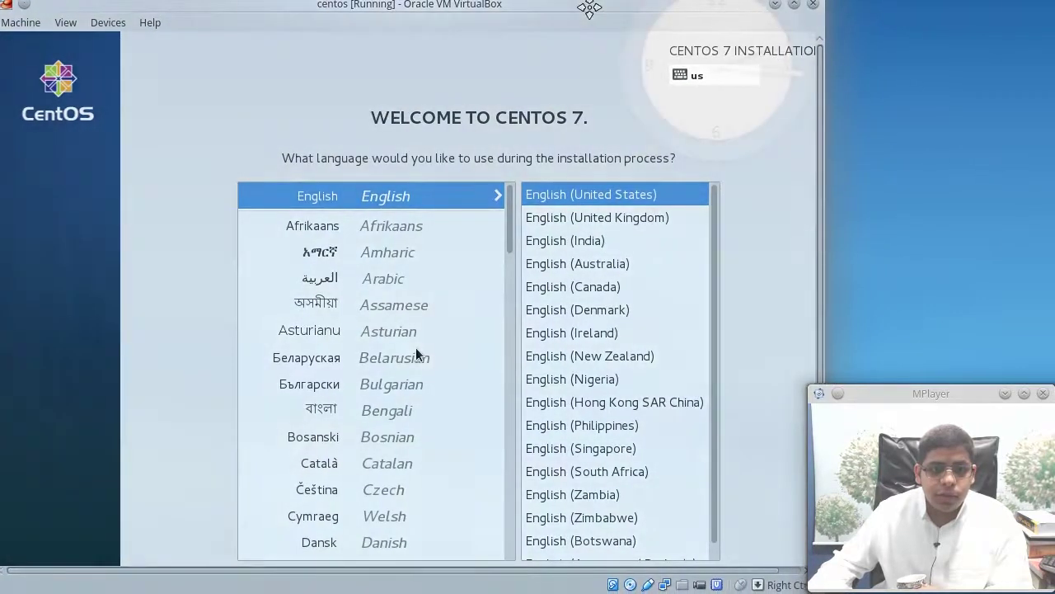
scroll(815, 234, "down", 3)
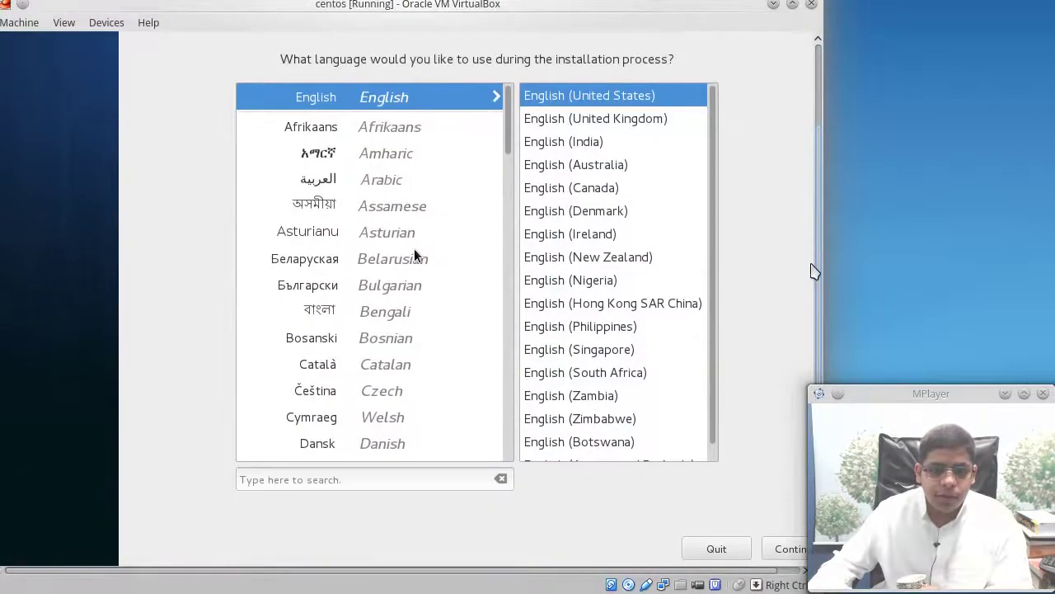
left_click_drag(877, 393, 910, 390)
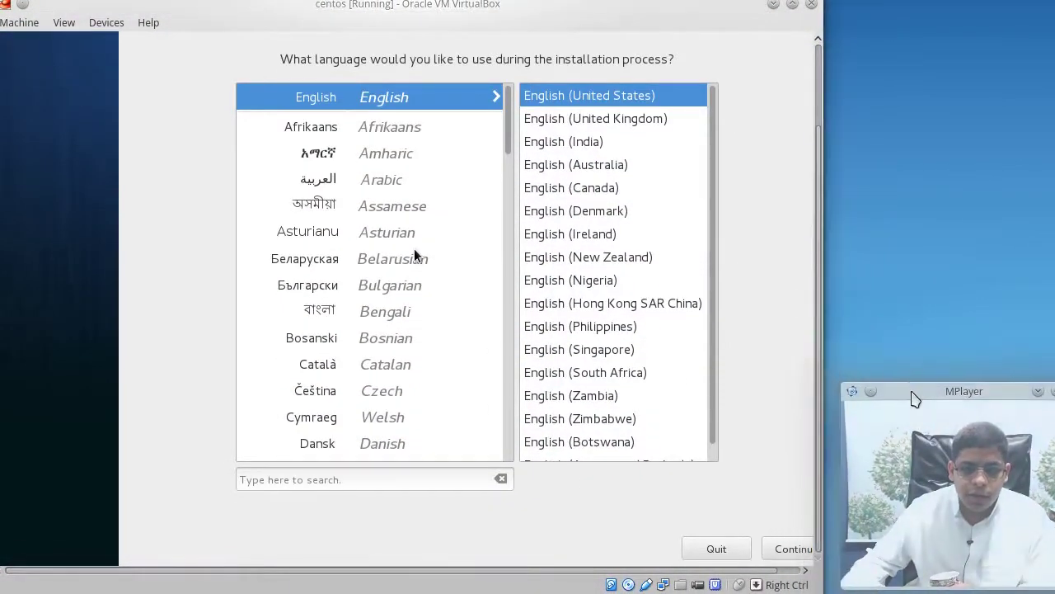
left_click(762, 573)
left_click_drag(763, 573, 808, 572)
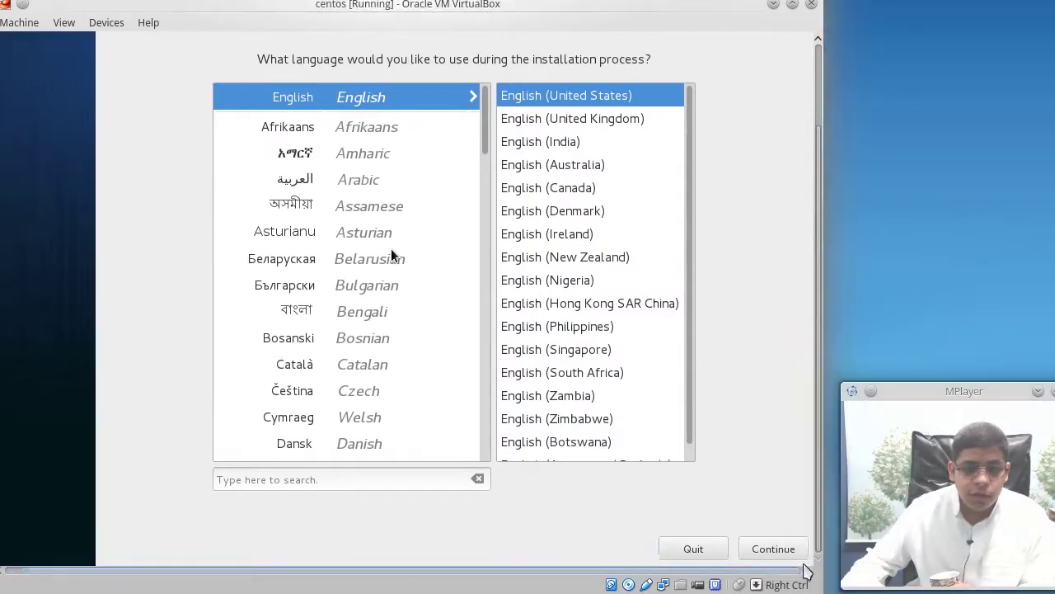
left_click_drag(821, 392, 798, 437)
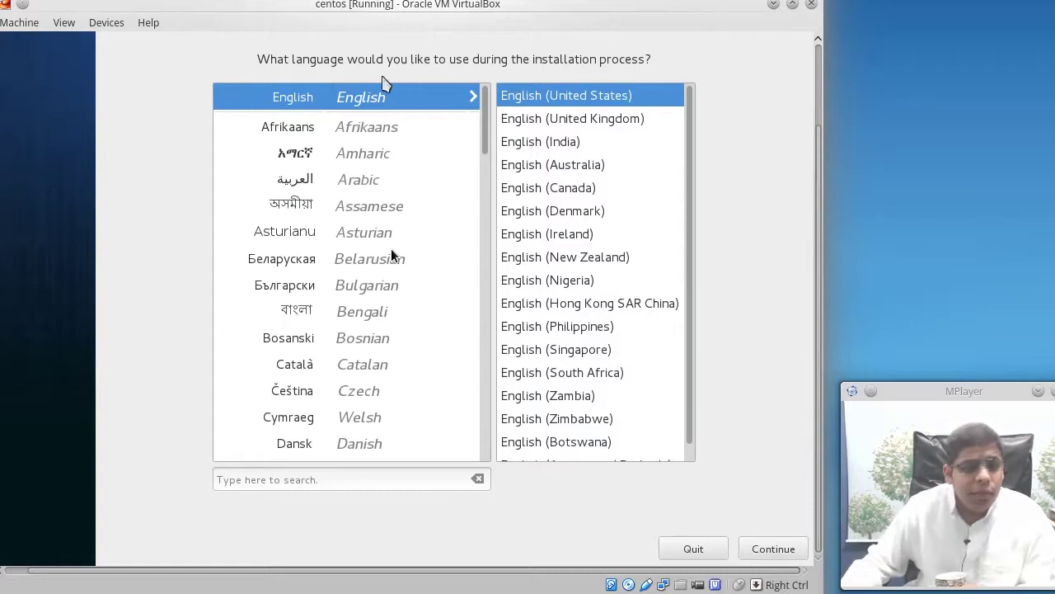
left_click(760, 545)
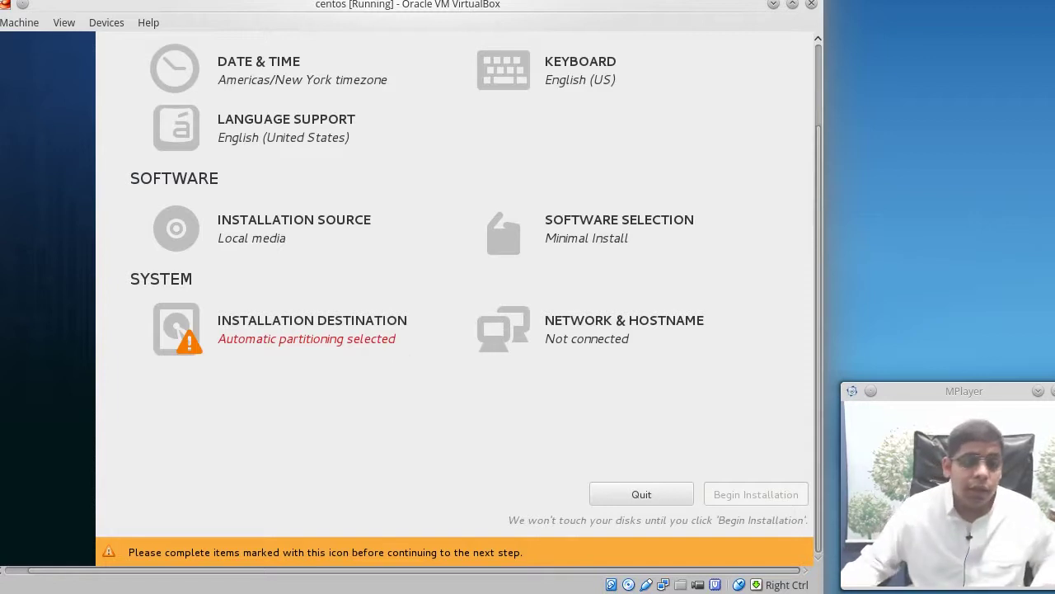
Set the time zone to Asia/Riyadh with a 12-hour AM/PM clock
left_click(280, 87)
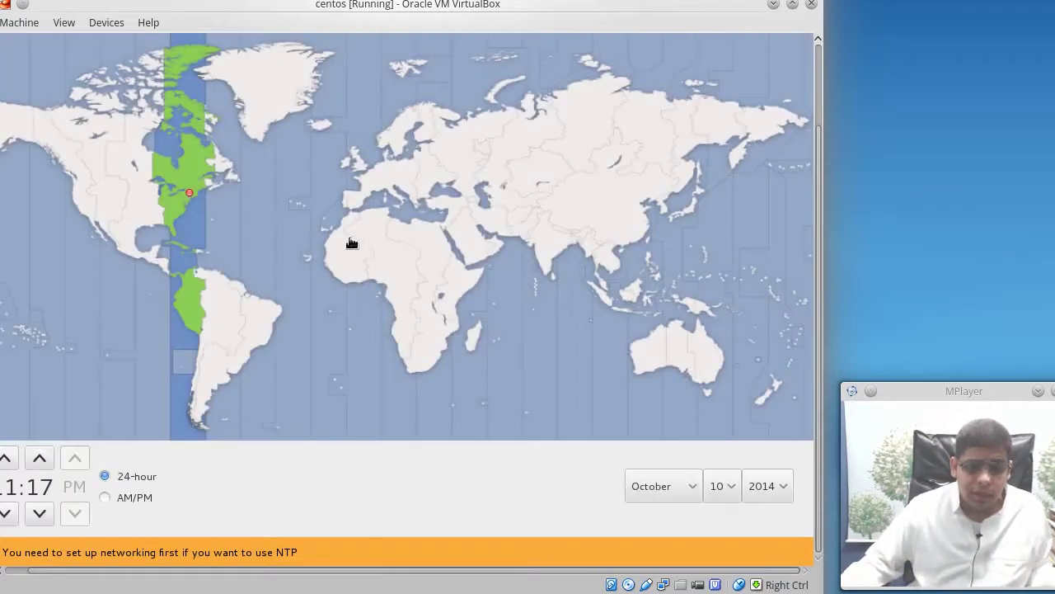
left_click(474, 240)
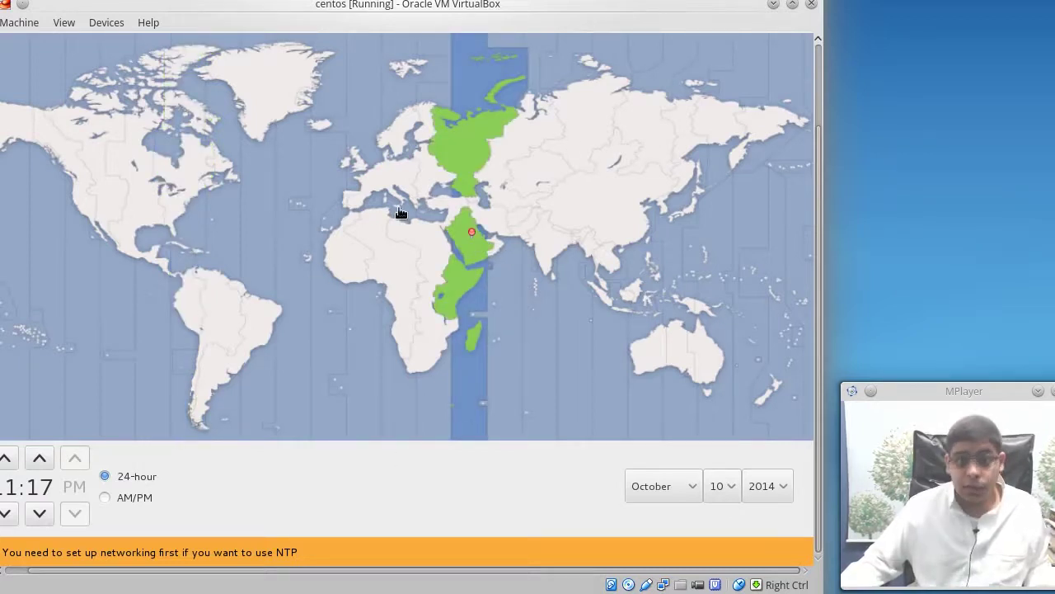
left_click(136, 498)
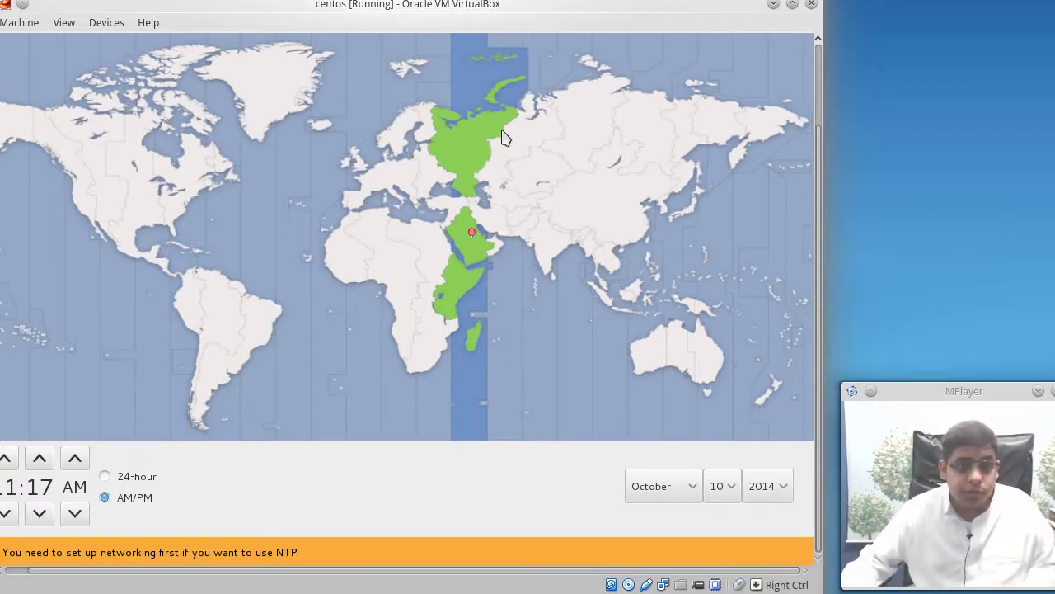
left_click_drag(404, 6, 421, 3)
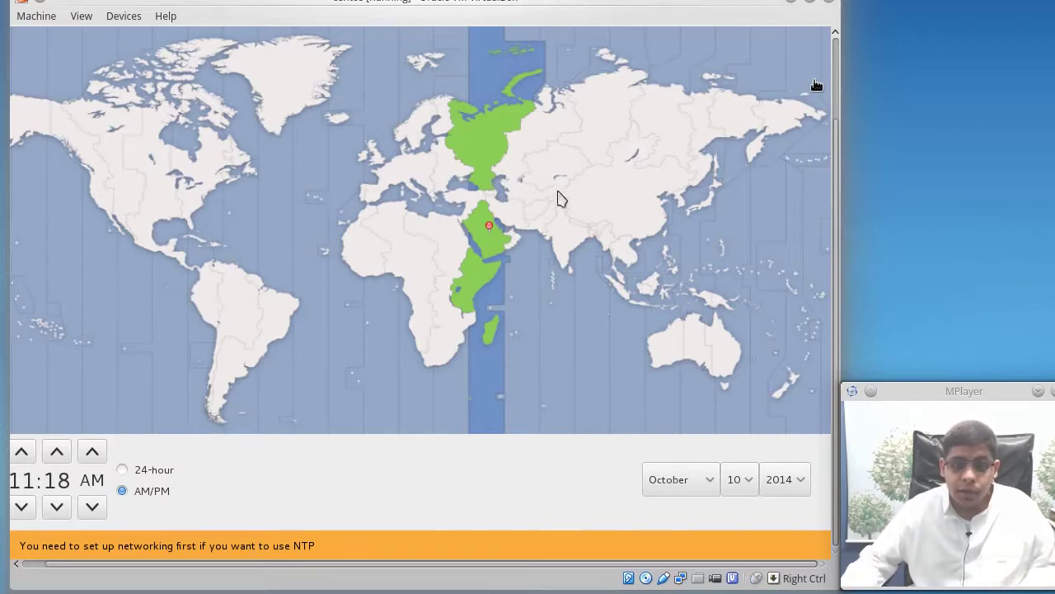
scroll(836, 172, "up", 3)
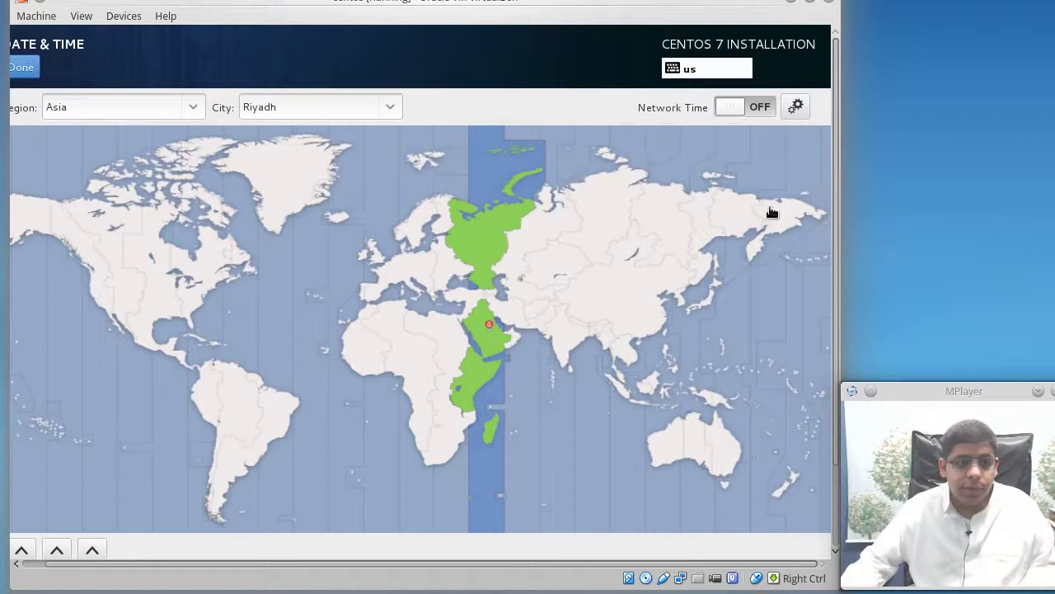
left_click(23, 68)
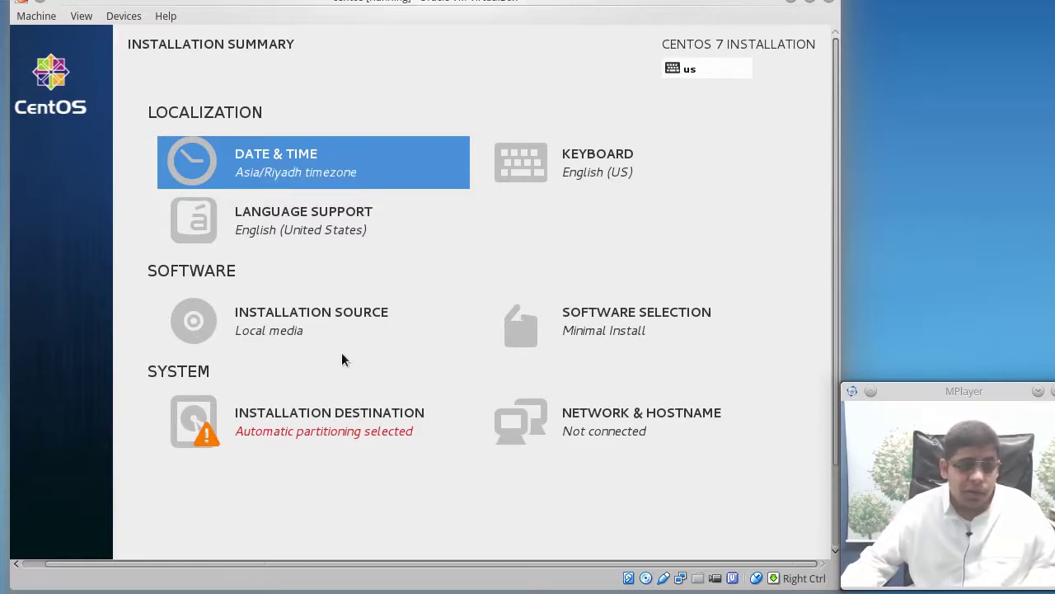
left_click(343, 310)
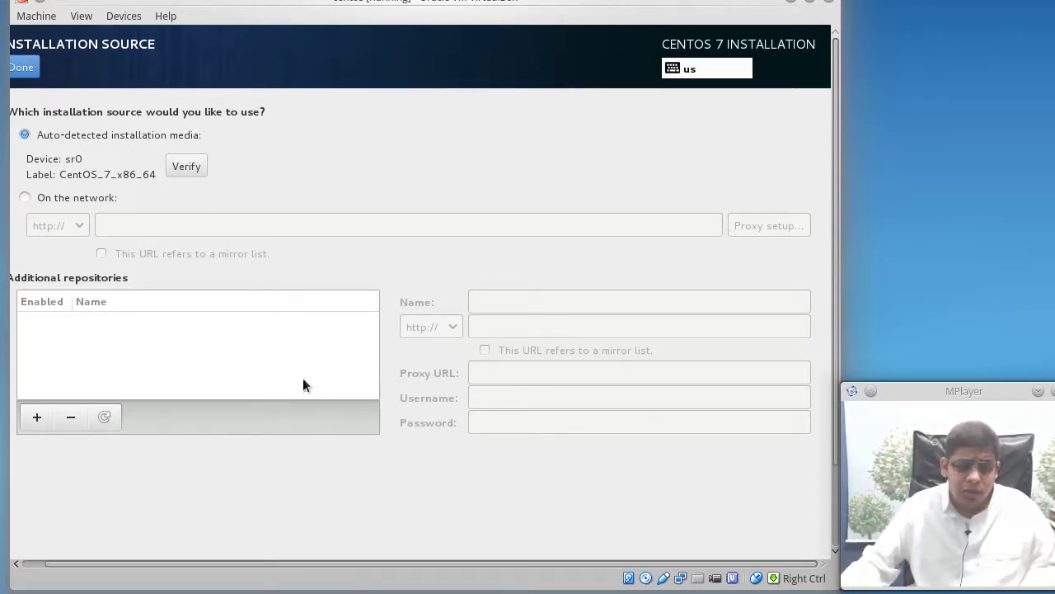
left_click(34, 69)
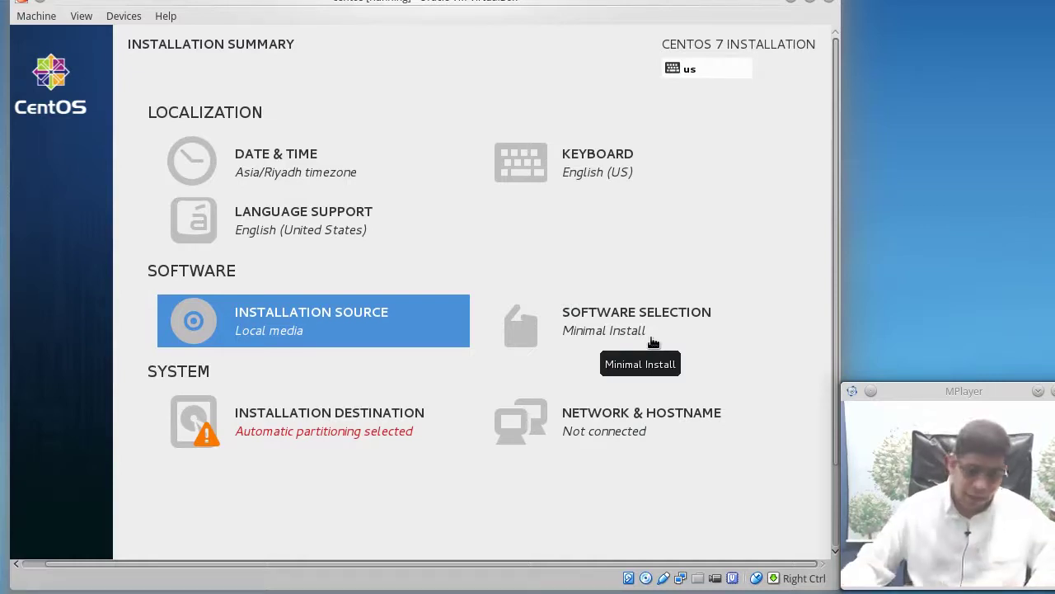
Preview Infrastructure Server, File and Print, Basic Web, Virtualization Host and Server with GUI environments
left_click(653, 341)
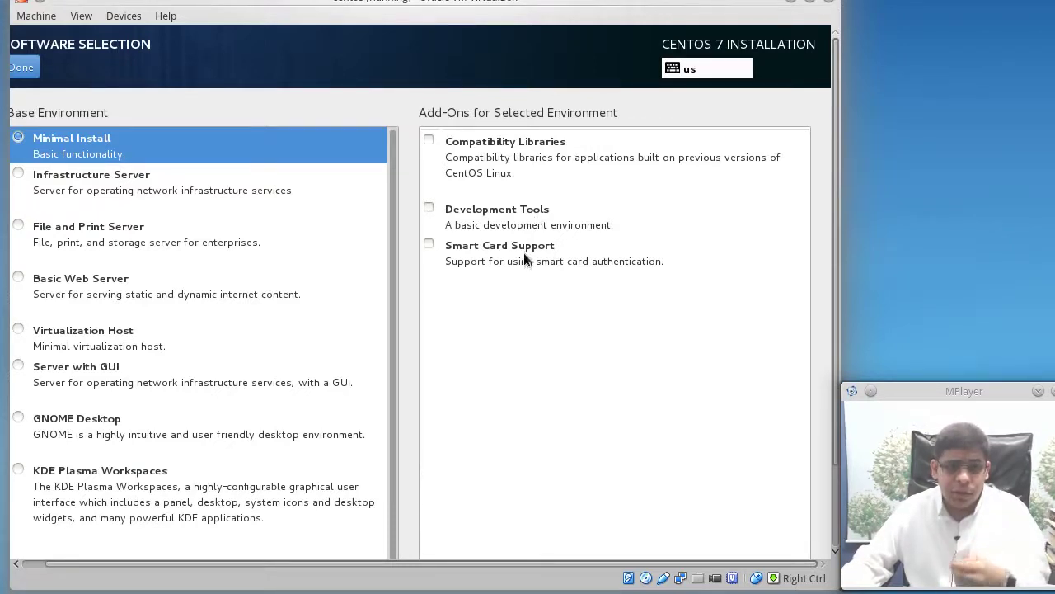
left_click(82, 190)
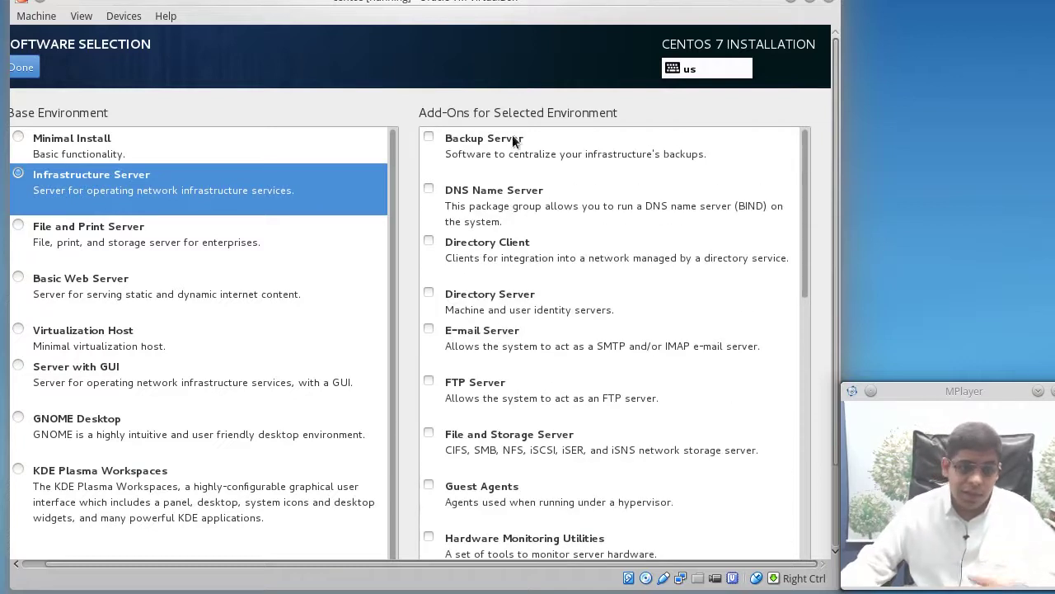
scroll(506, 297, "down", 15)
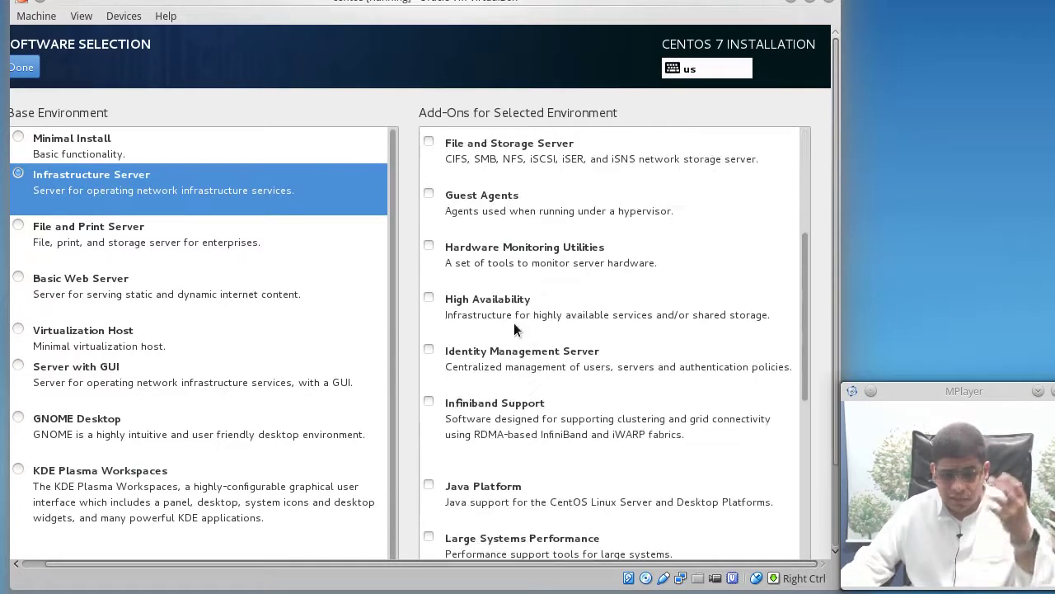
left_click(136, 235)
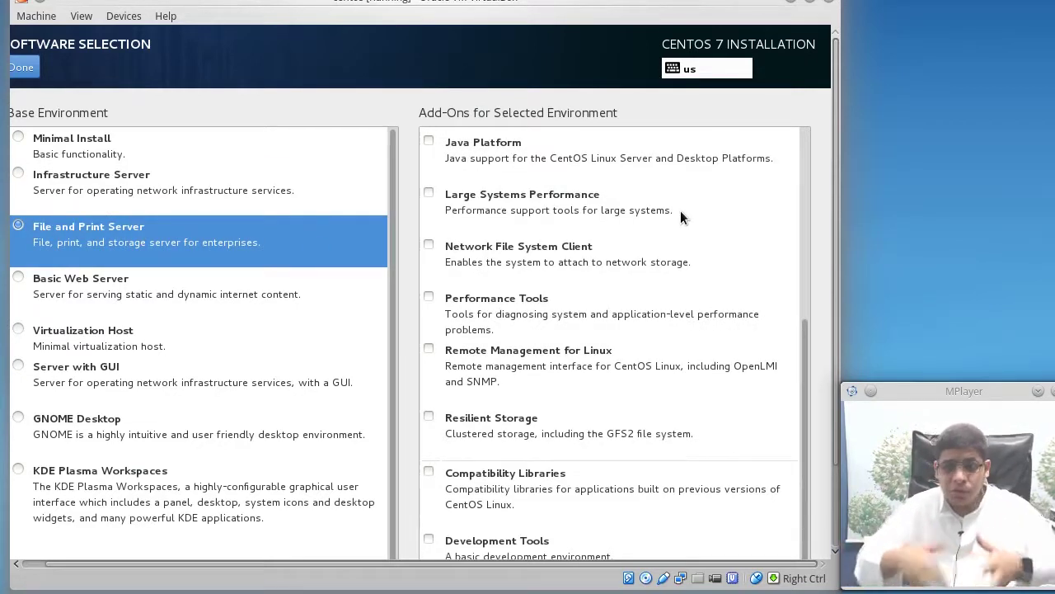
left_click(103, 285)
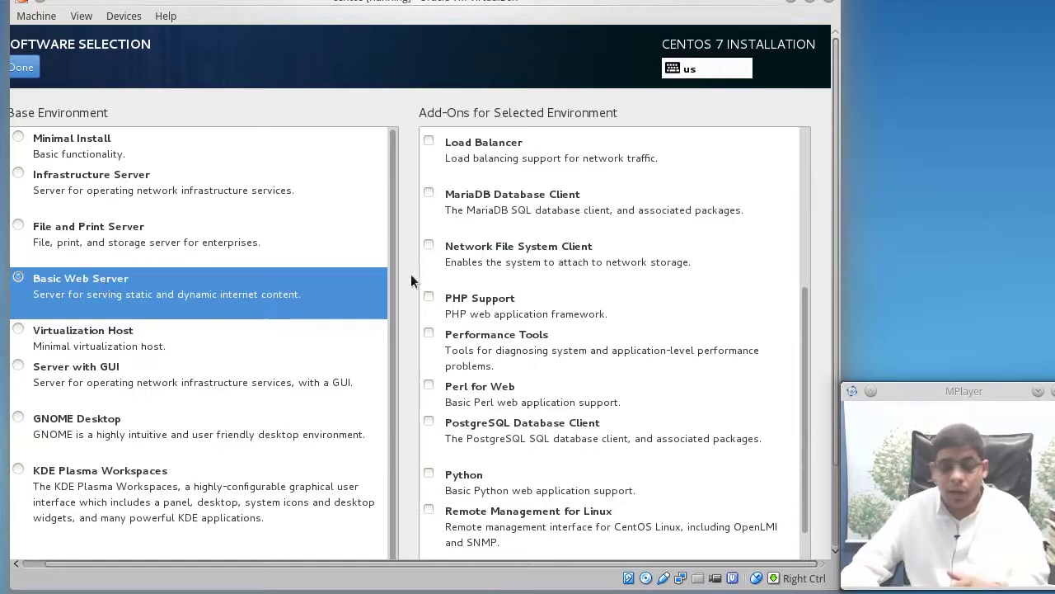
scroll(552, 309, "down", 3)
scroll(552, 309, "up", 6)
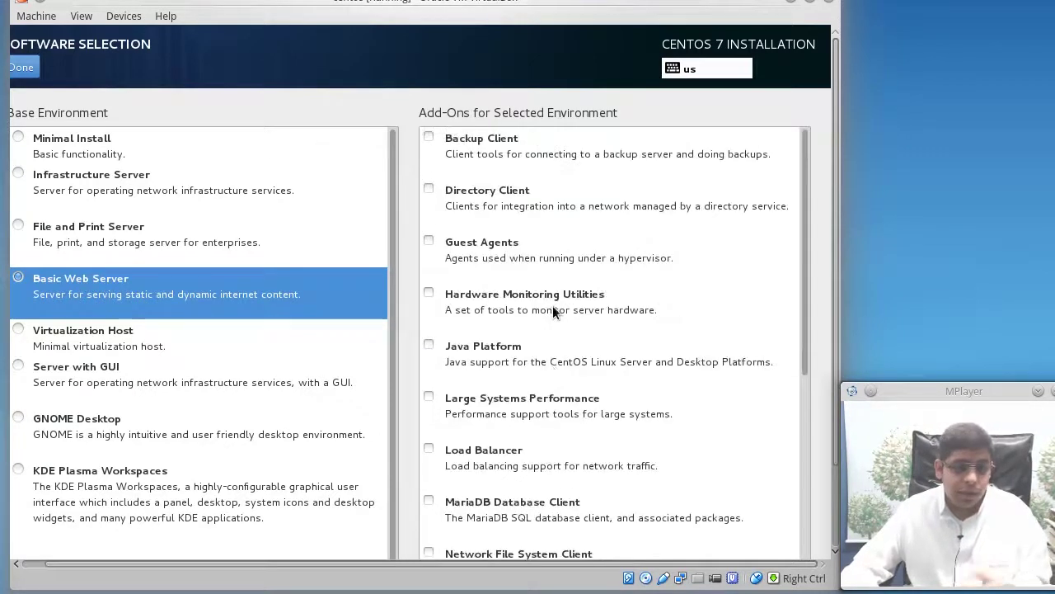
left_click(171, 345)
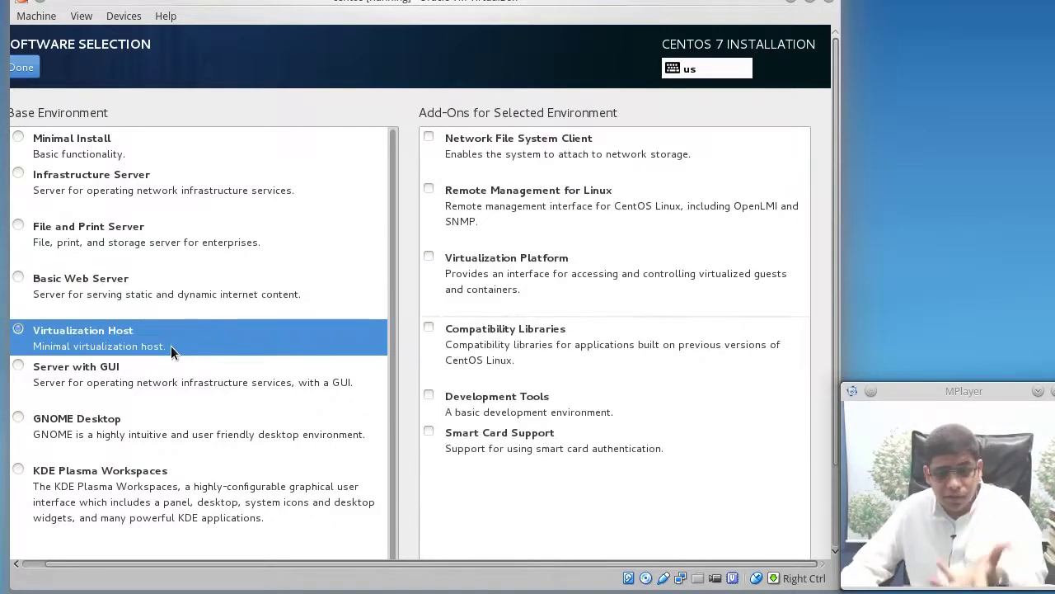
left_click(128, 381)
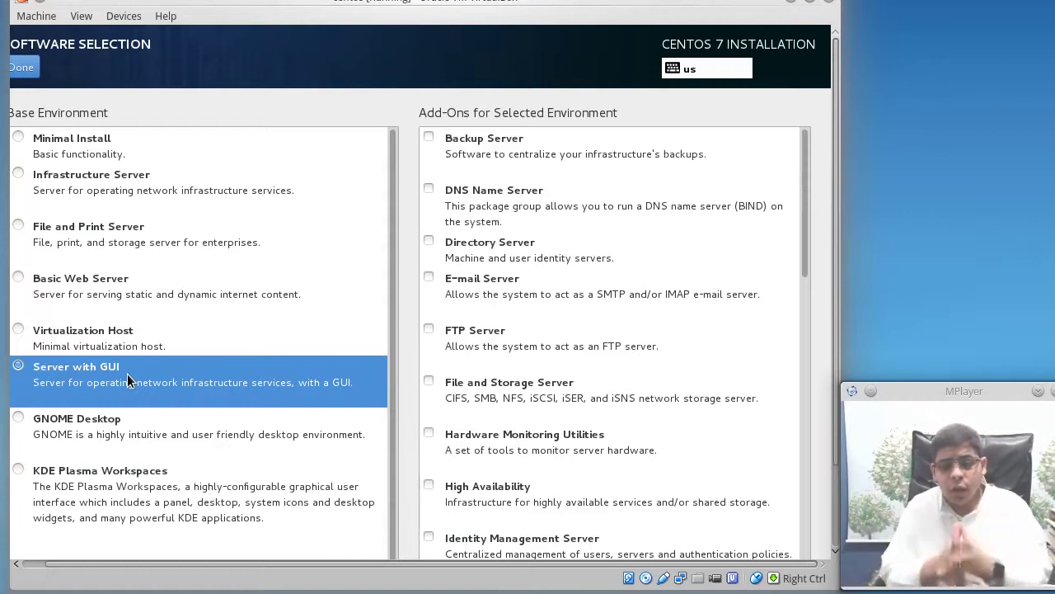
scroll(759, 280, "down", 10)
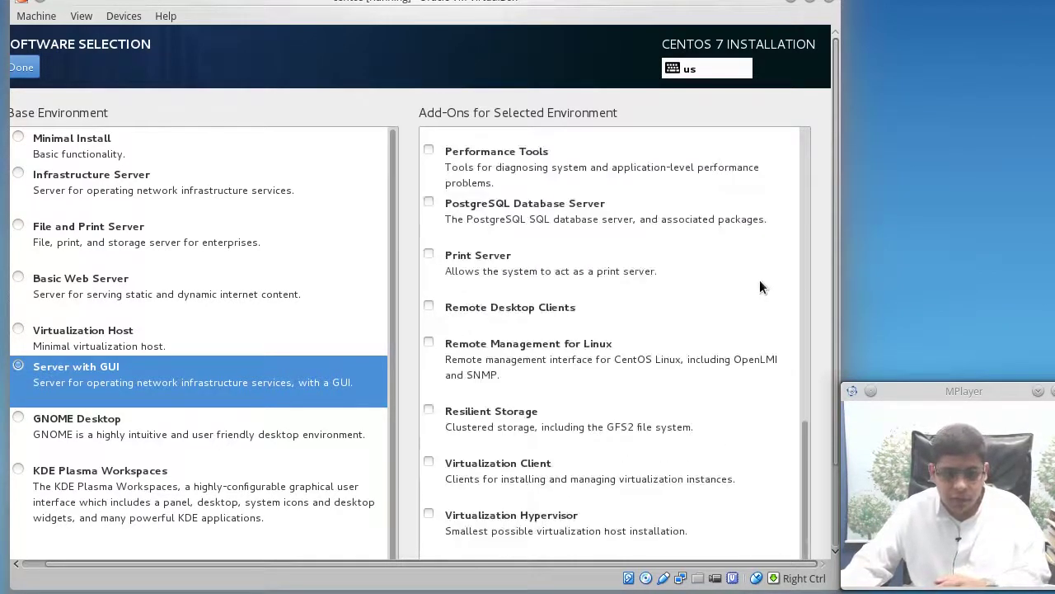
Choose GNOME Desktop with the GNOME Applications add-on and confirm the software selection
left_click(216, 438)
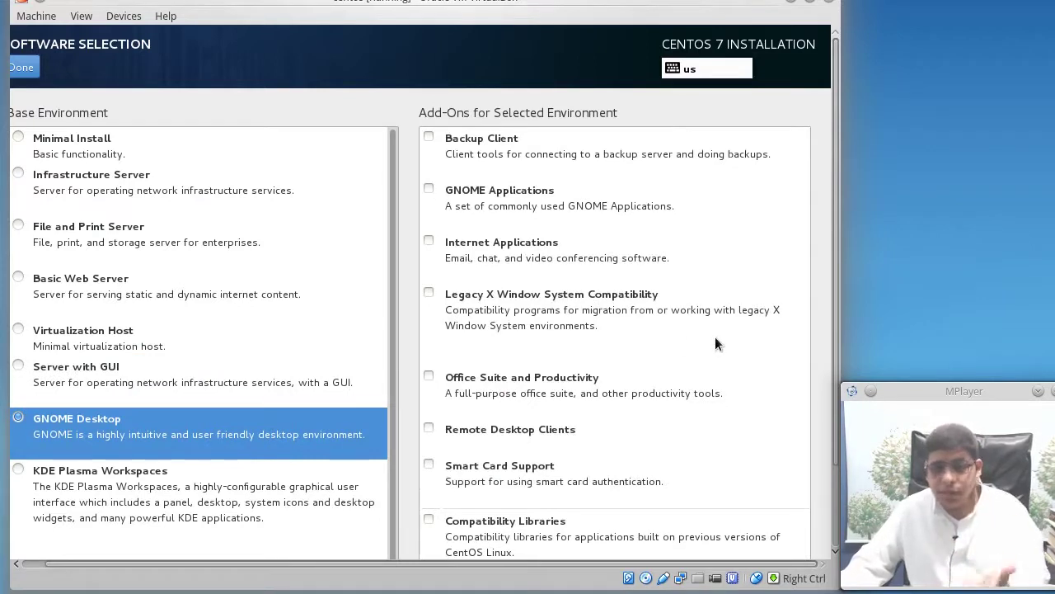
left_click(166, 507)
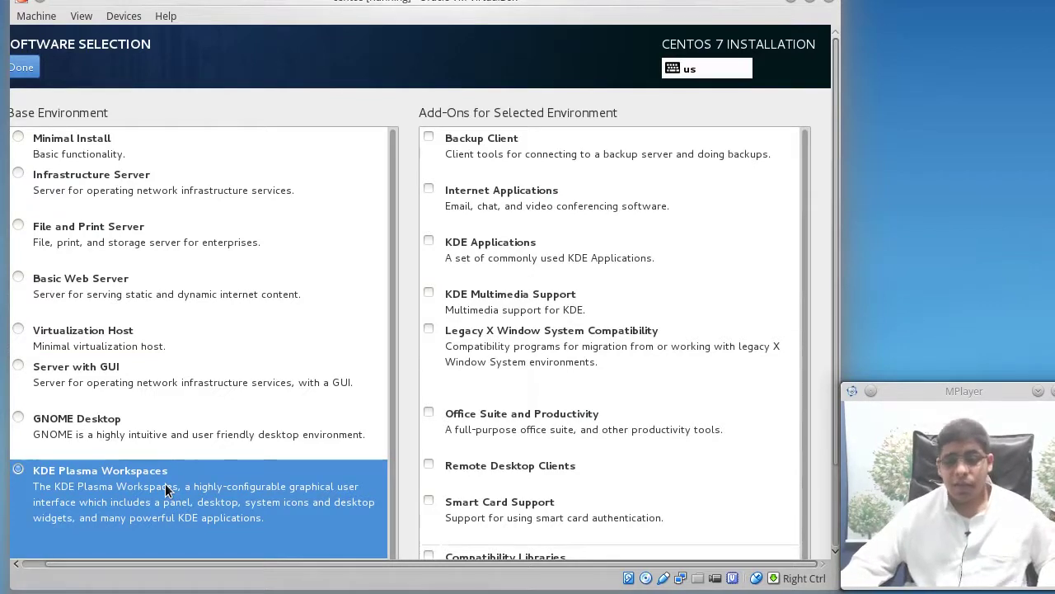
left_click(73, 416)
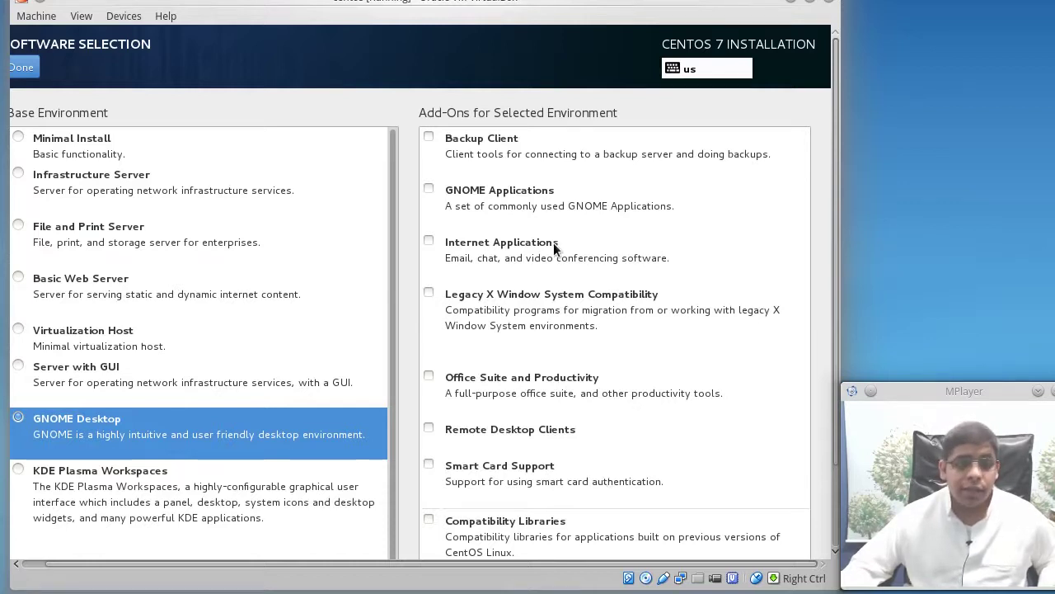
left_click(429, 190)
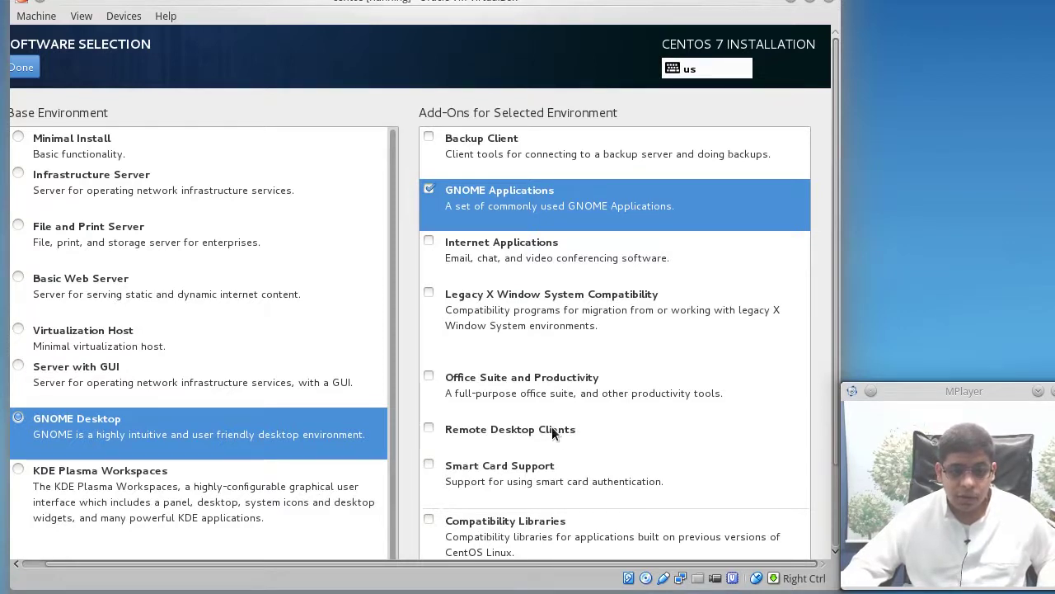
key("Control_R")
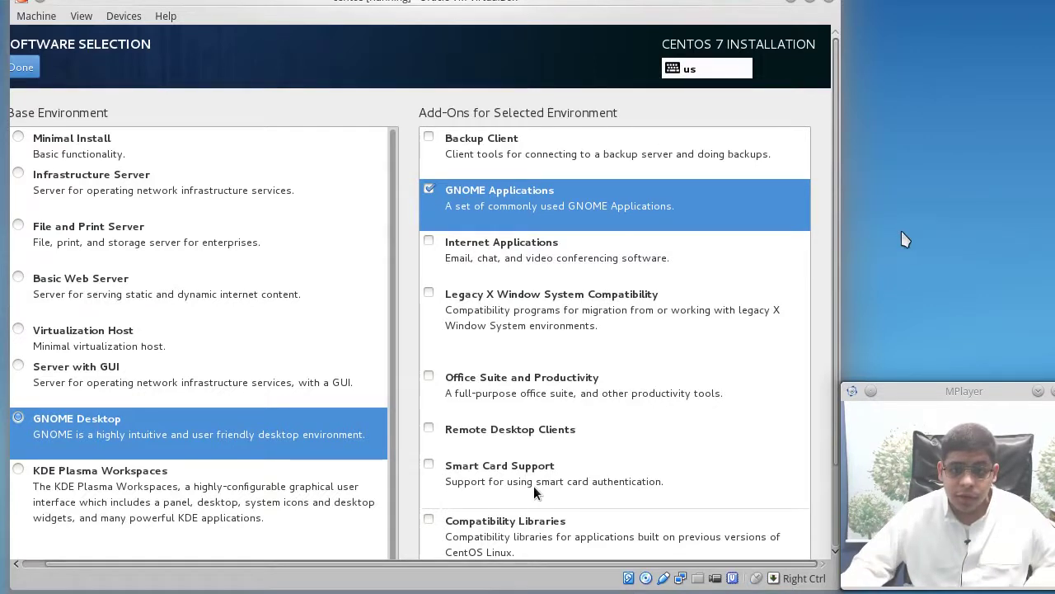
left_click_drag(834, 228, 831, 311)
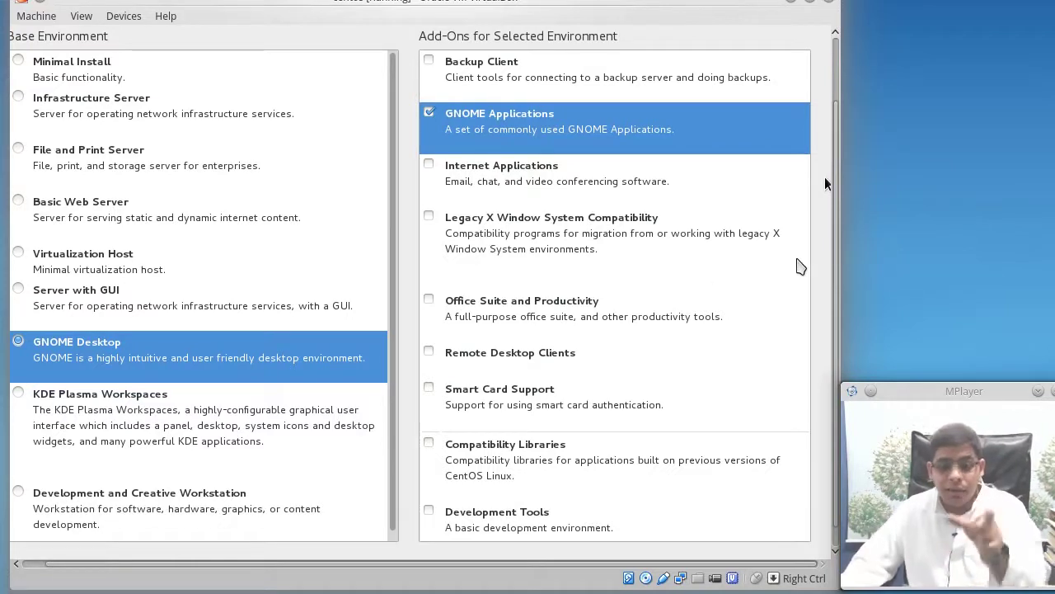
scroll(833, 272, "down", 1)
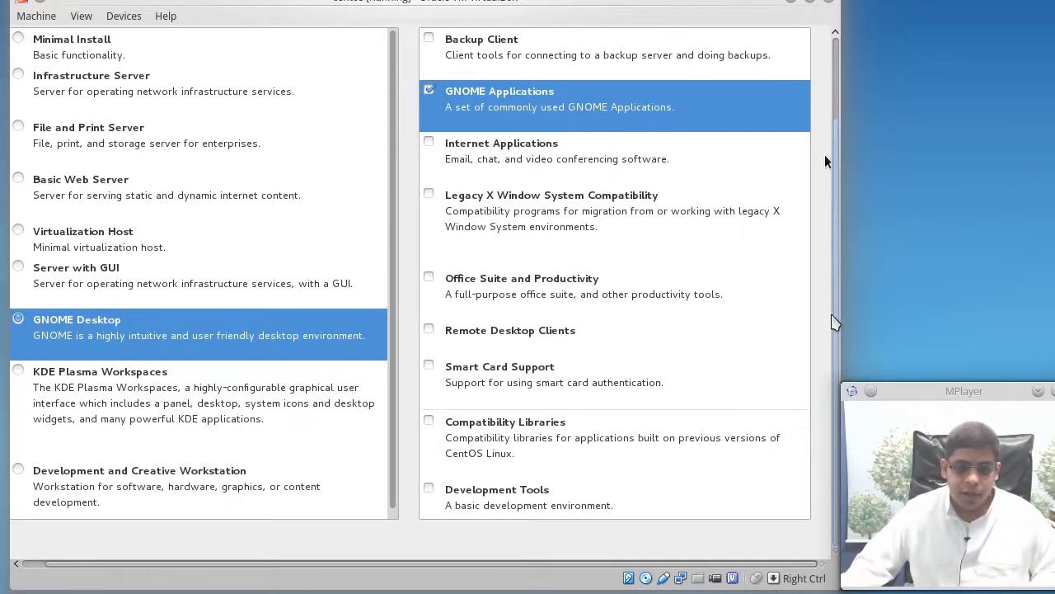
scroll(833, 321, "up", 5)
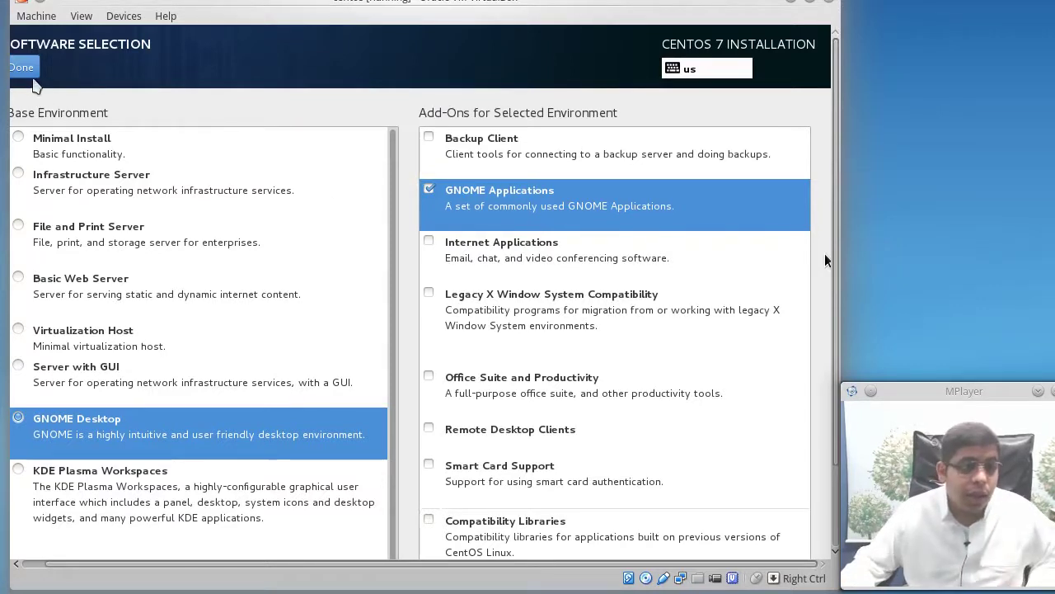
left_click(23, 66)
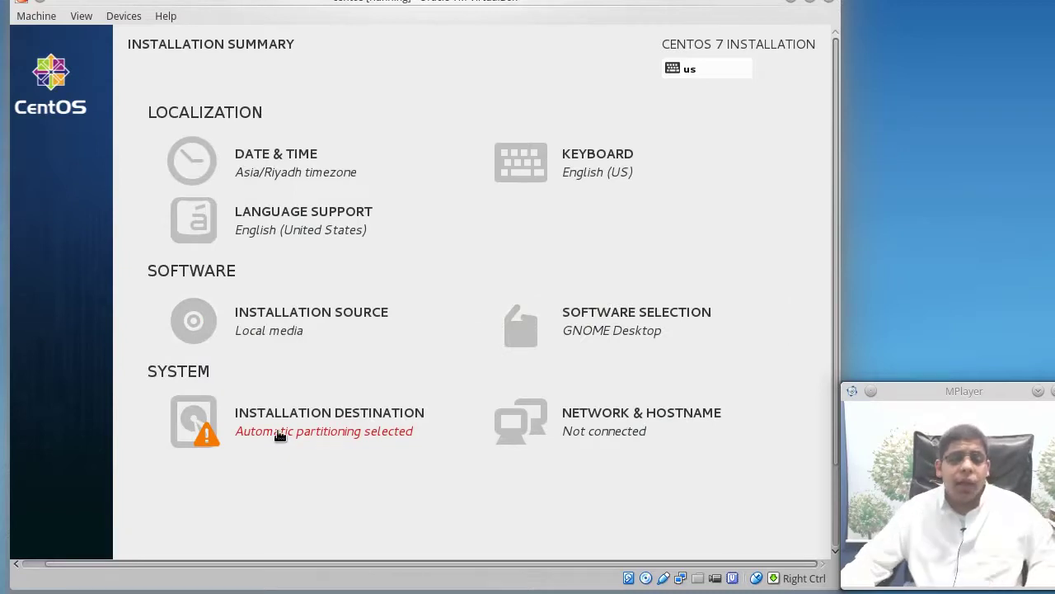
Select the 30.72 GB ATA VBOX HARDDISK as destination with manual partitioning
left_click(280, 435)
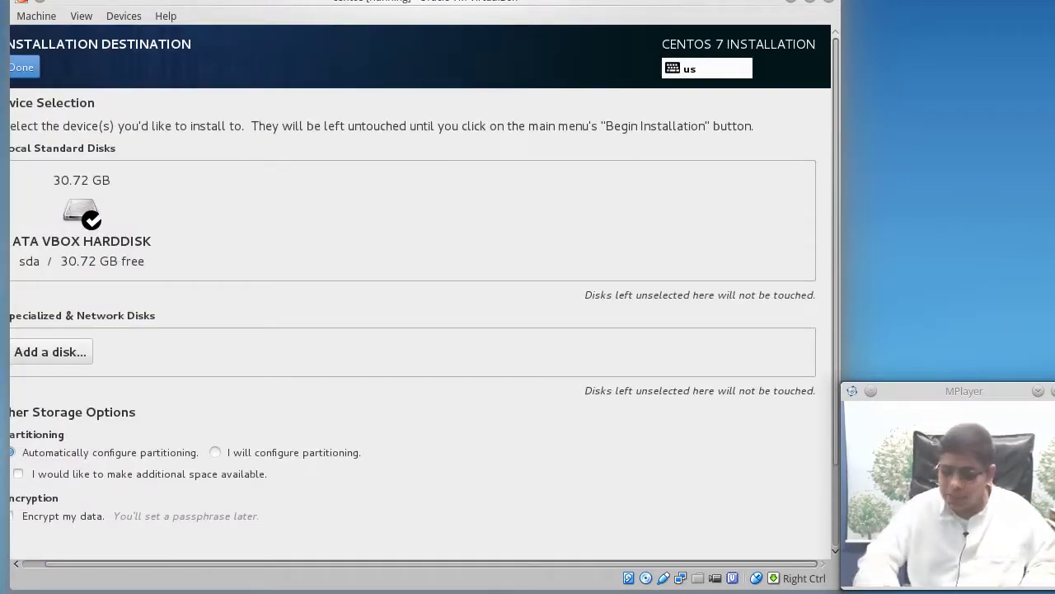
left_click_drag(283, 568, 222, 568)
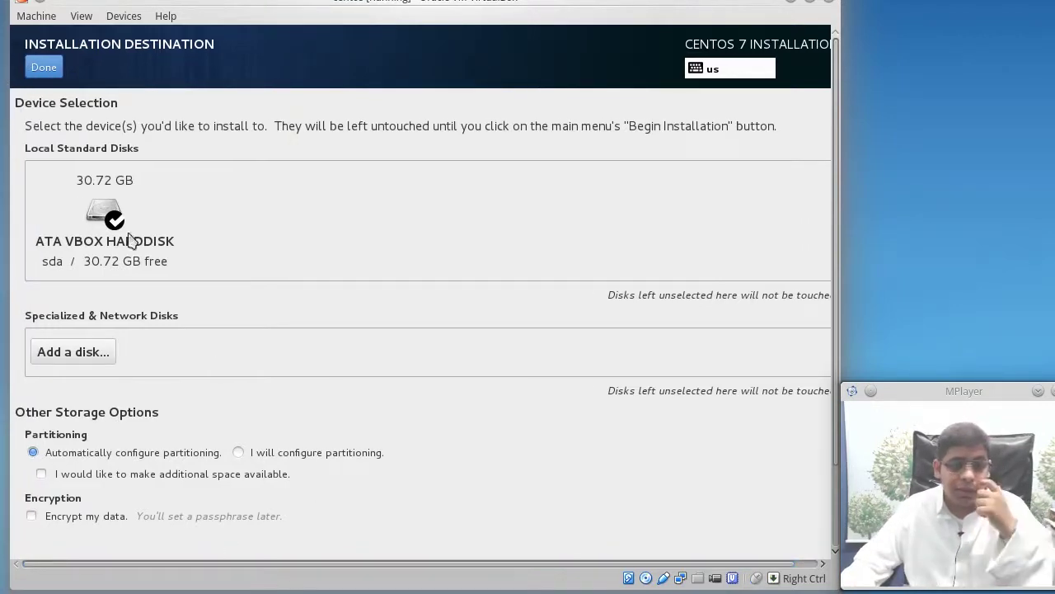
left_click(151, 183)
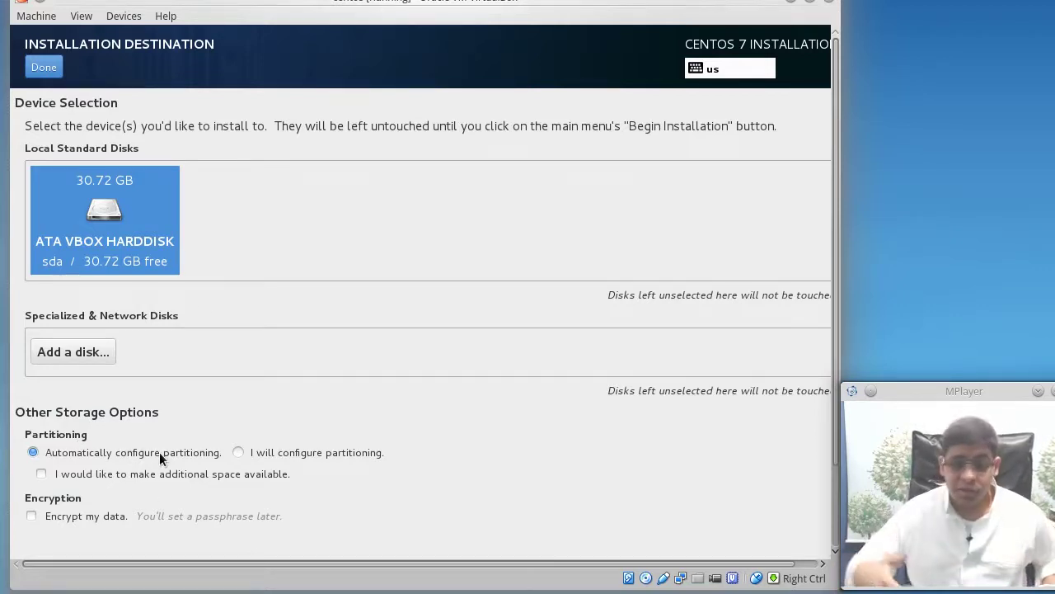
left_click(302, 453)
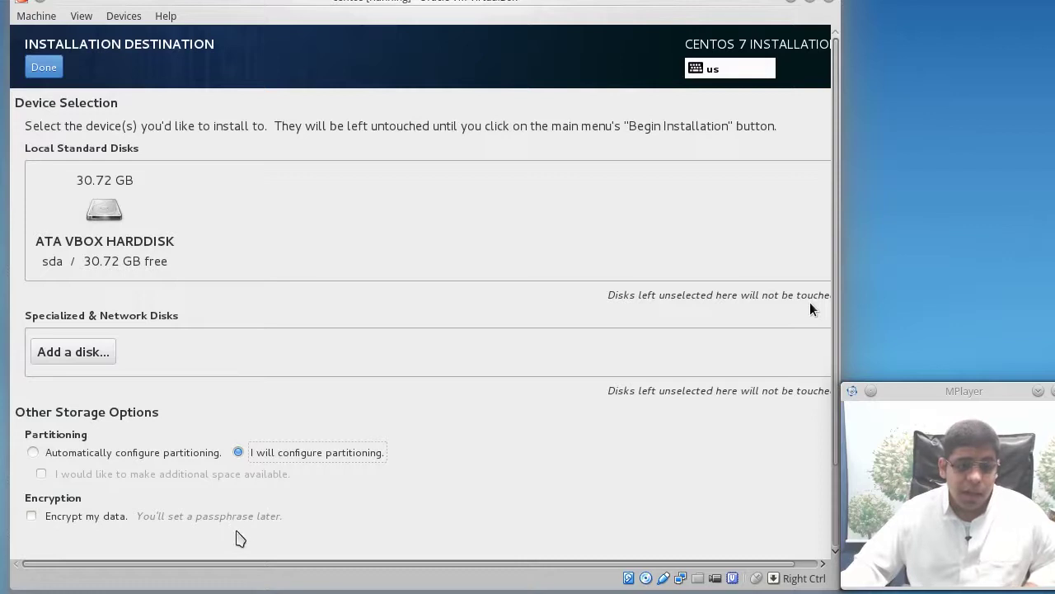
left_click_drag(259, 566, 272, 566)
left_click_drag(384, 577, 305, 535)
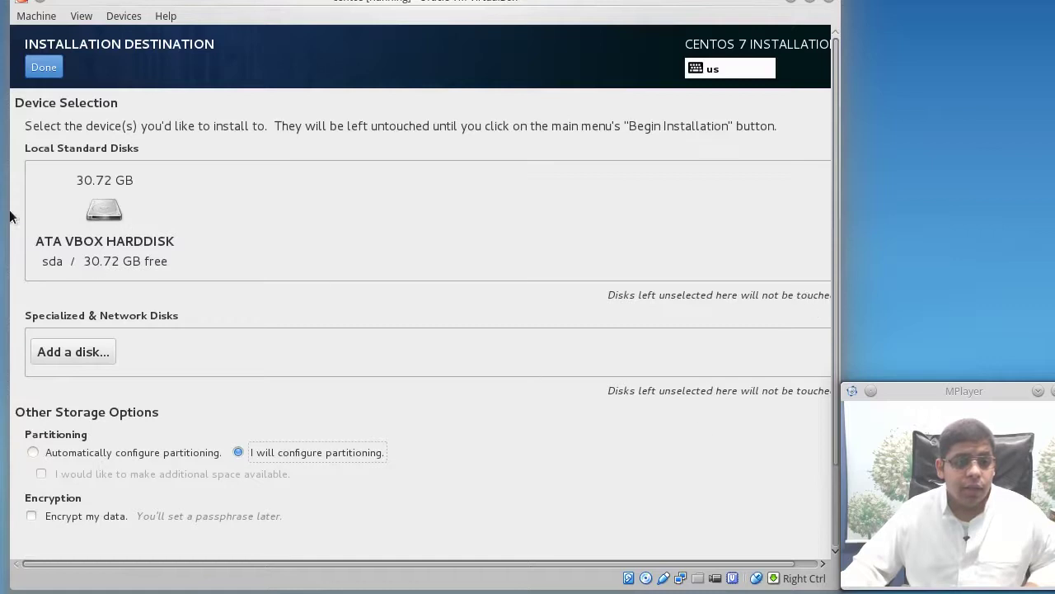
left_click(53, 216)
left_click(45, 69)
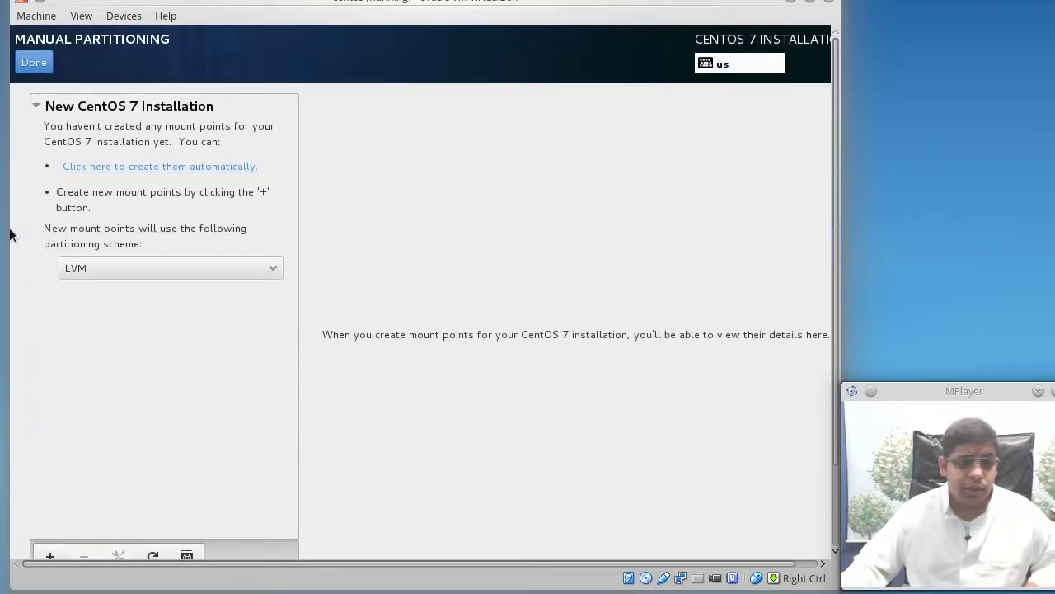
left_click(116, 266)
left_click(116, 266)
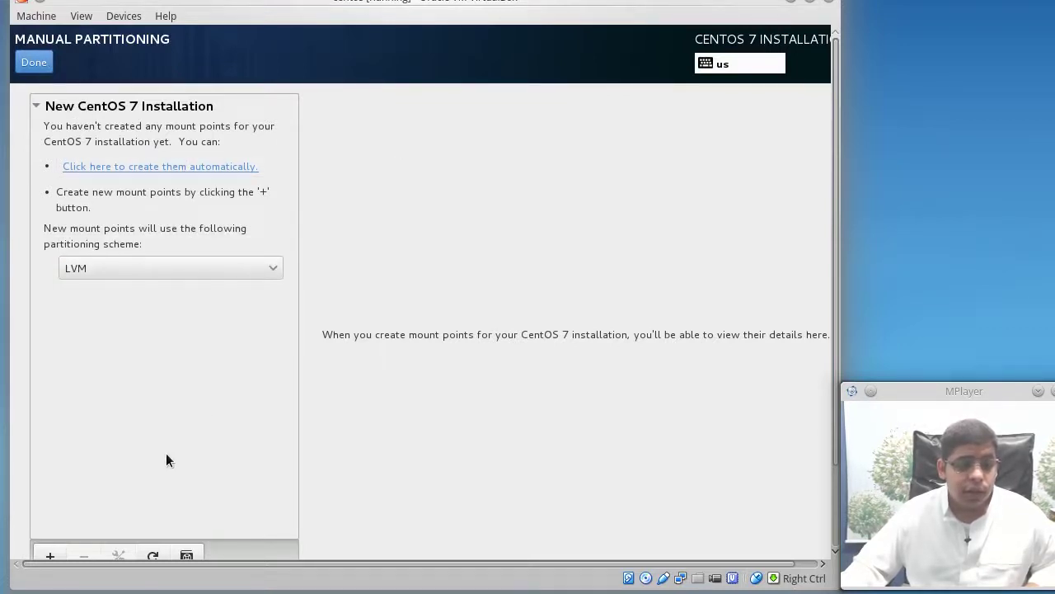
left_click(51, 554)
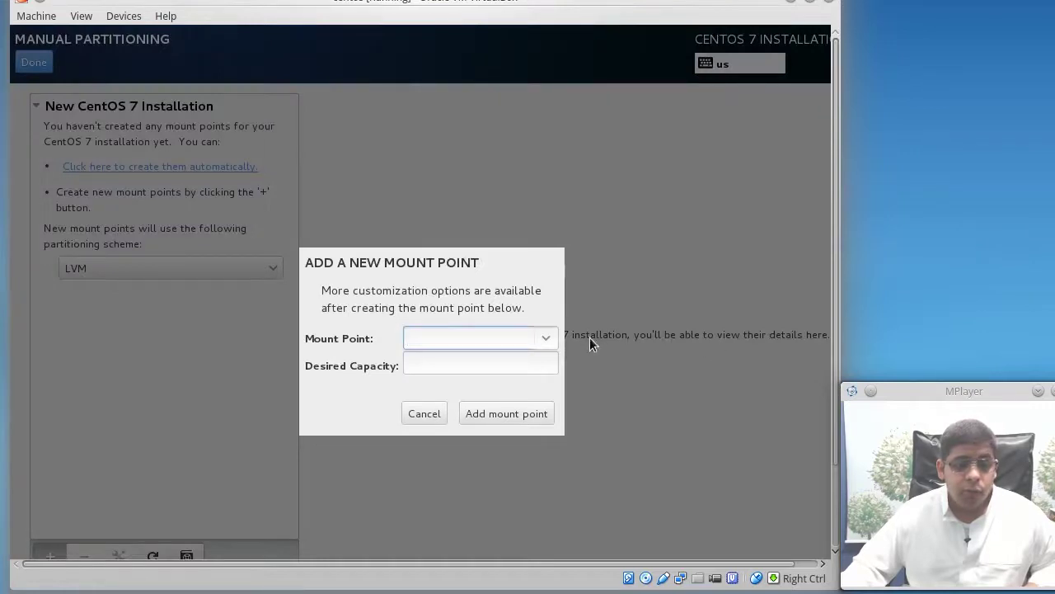
left_click(551, 338)
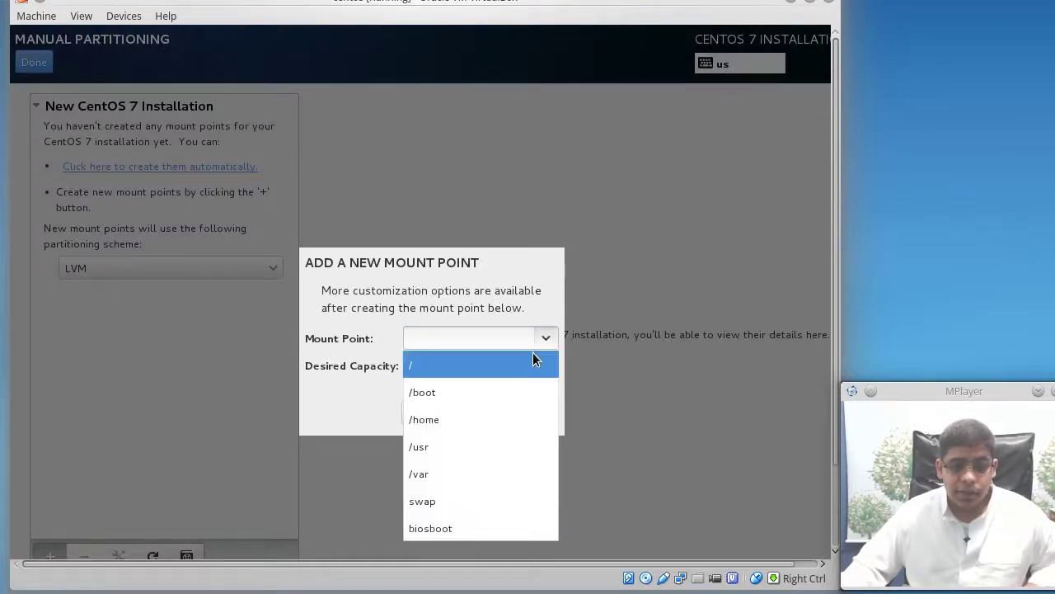
left_click(533, 360)
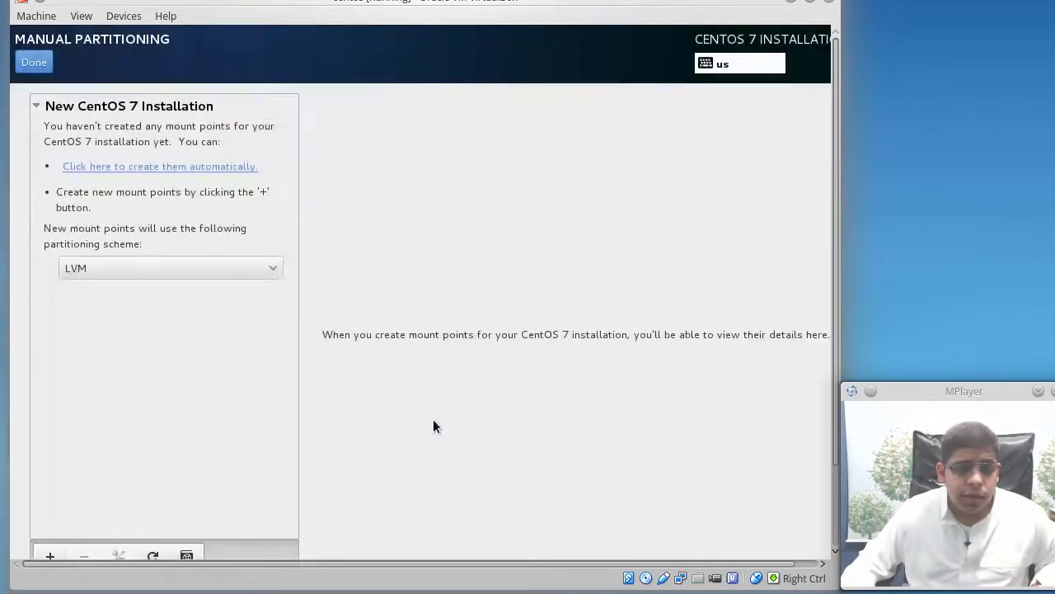
left_click(430, 415)
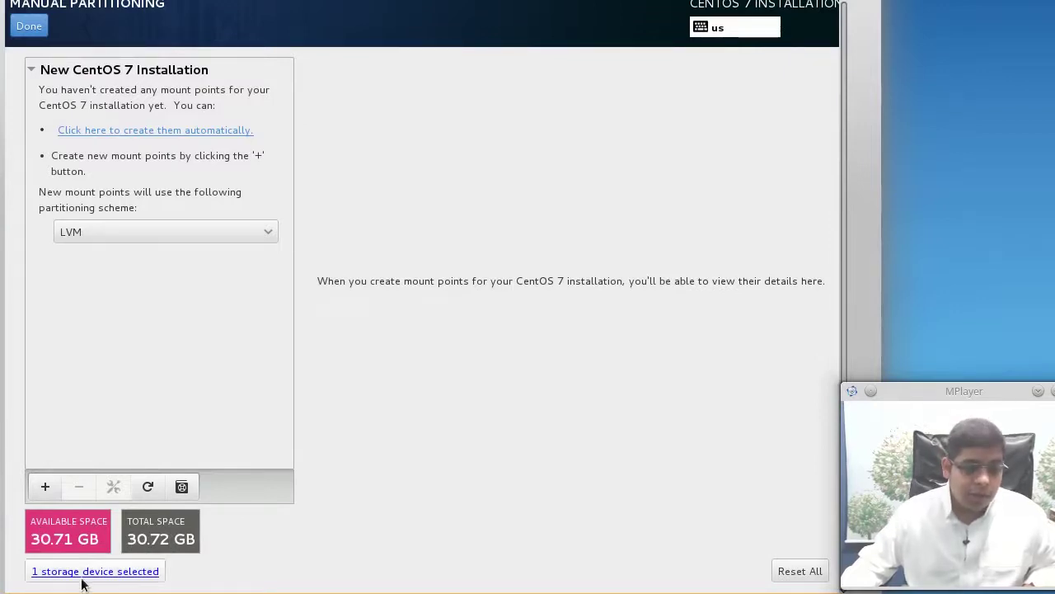
Keep LVM as the scheme, reset all changes, and auto-create the mount points
left_click(171, 240)
left_click(170, 240)
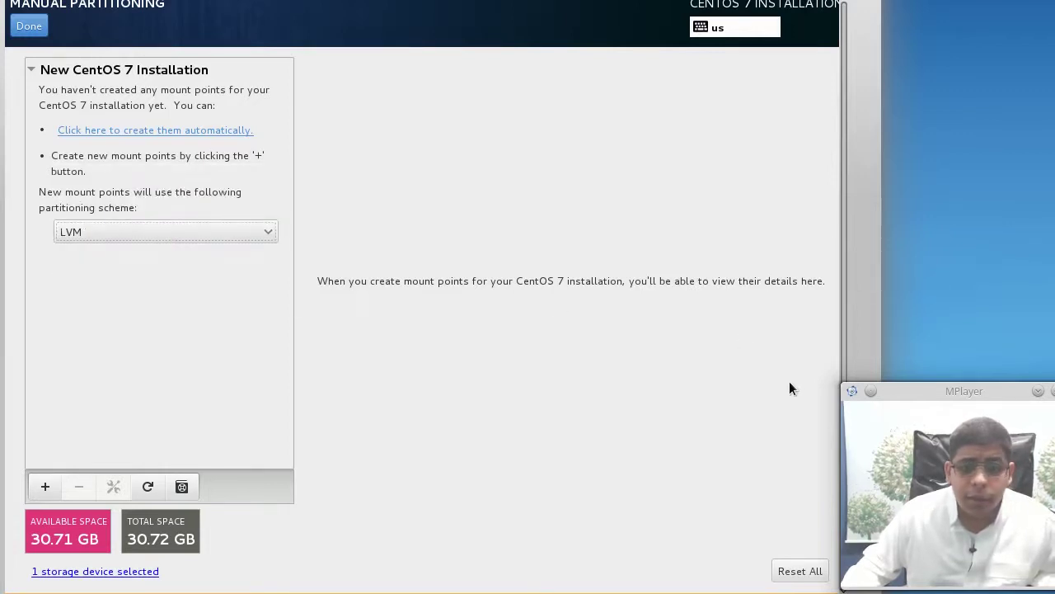
left_click(796, 572)
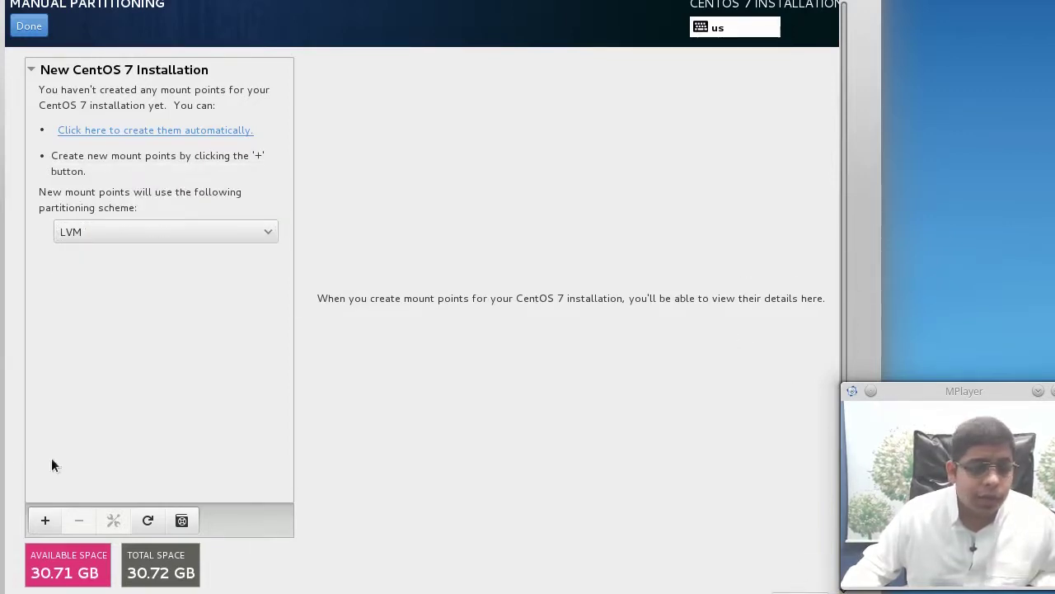
left_click(133, 133)
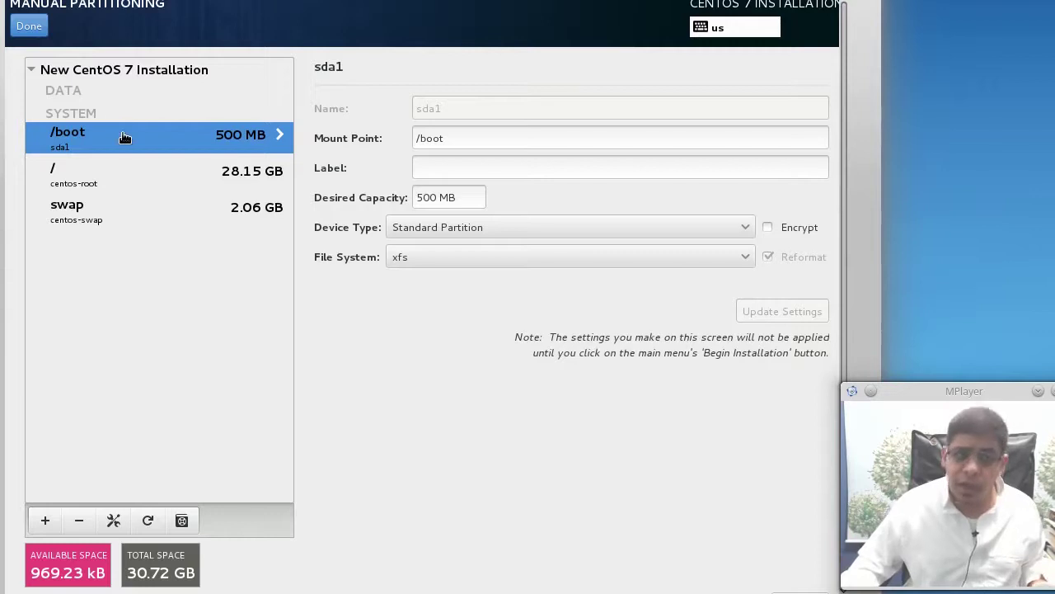
Inspect the root, swap and /boot partitions, then delete /boot and the next partition
left_click(140, 169)
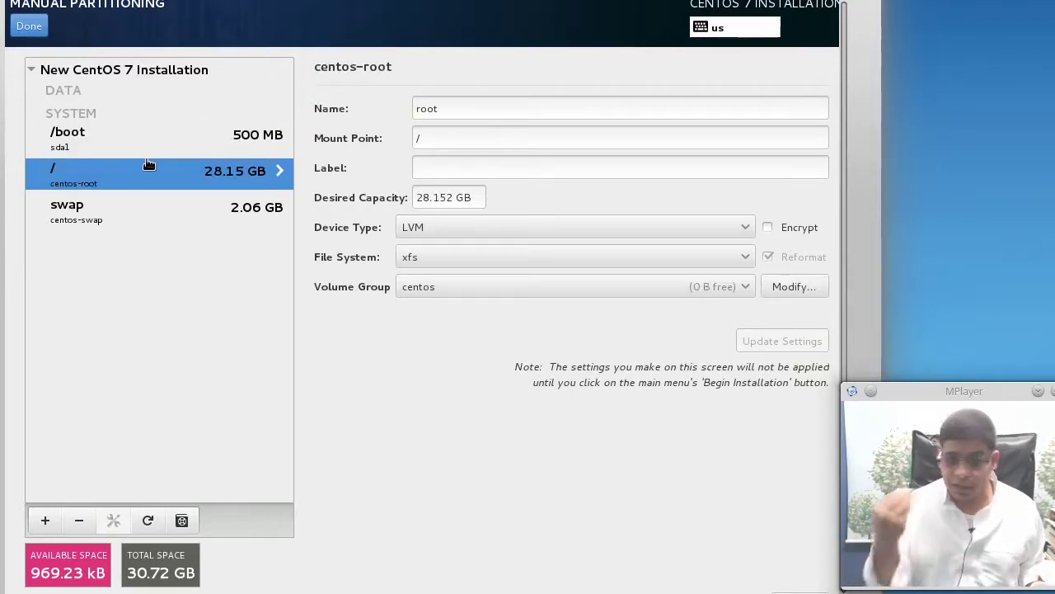
left_click(216, 211)
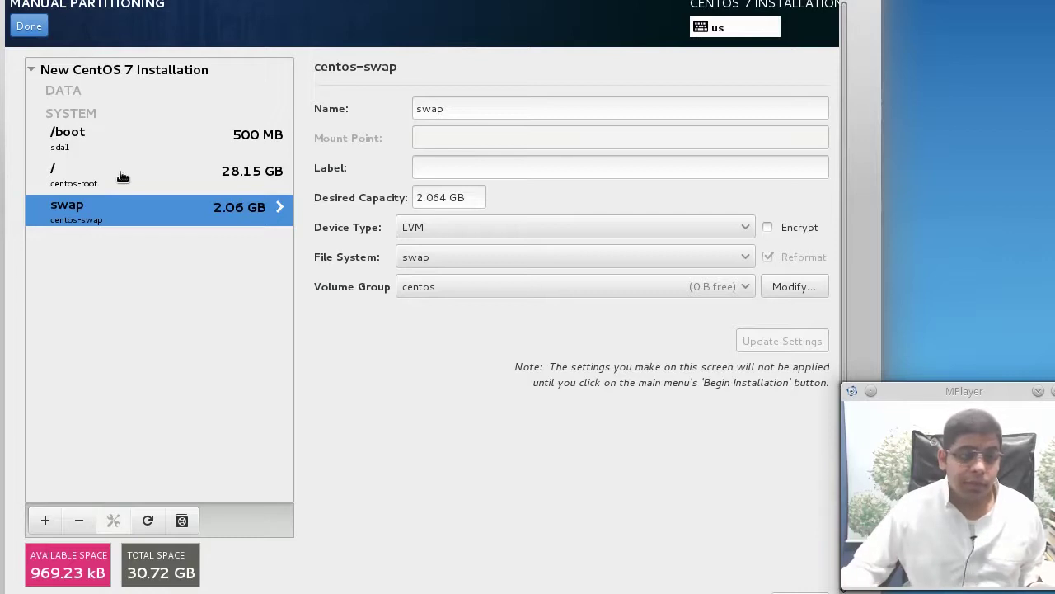
left_click(139, 139)
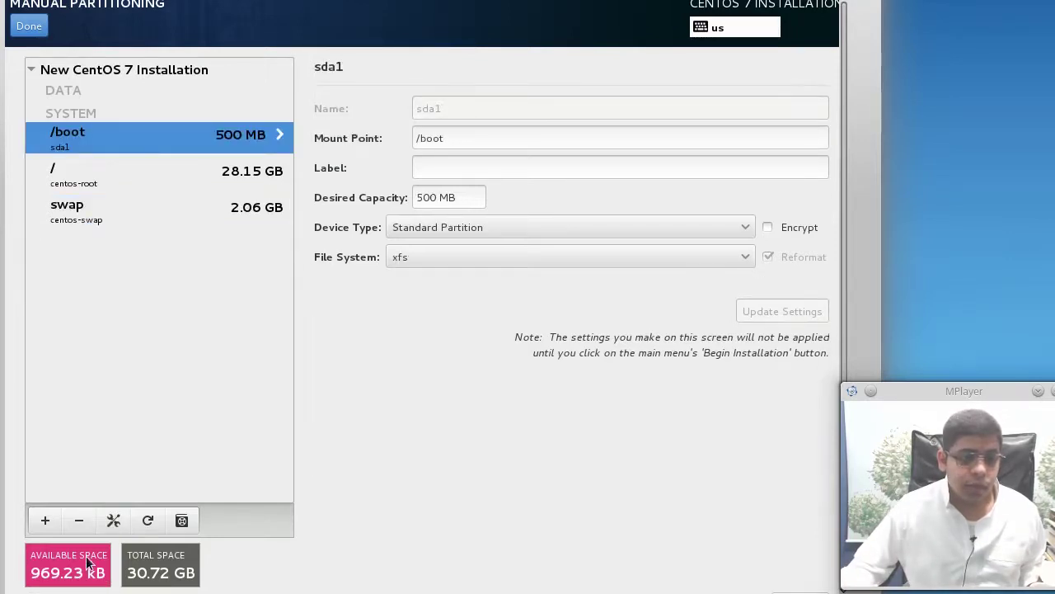
left_click(79, 520)
left_click(79, 520)
Delete the last automatic partition and add a 500 MB /boot mount point
left_click(79, 520)
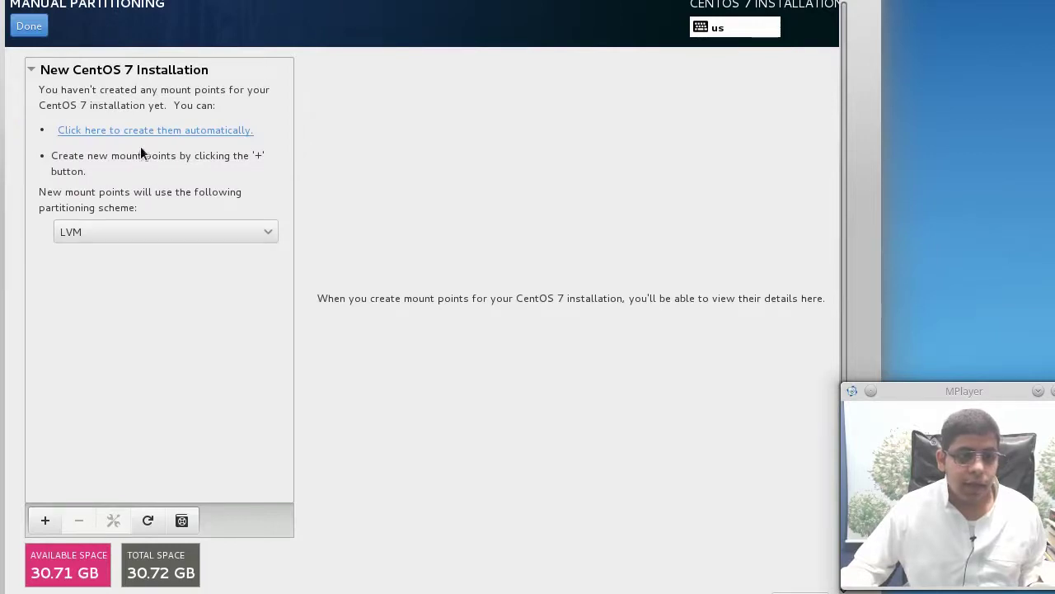
left_click(37, 520)
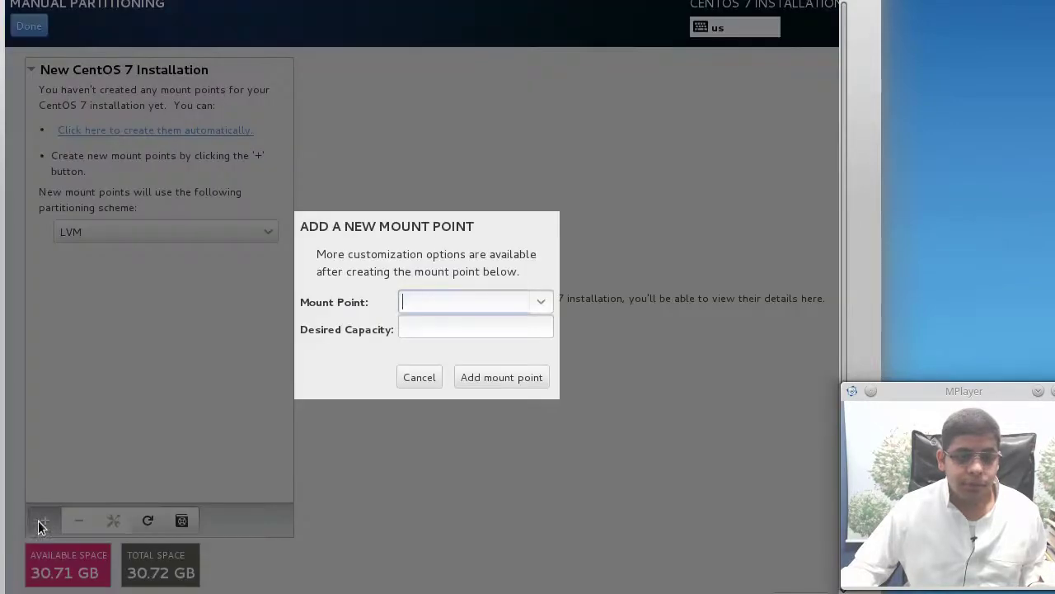
left_click(546, 301)
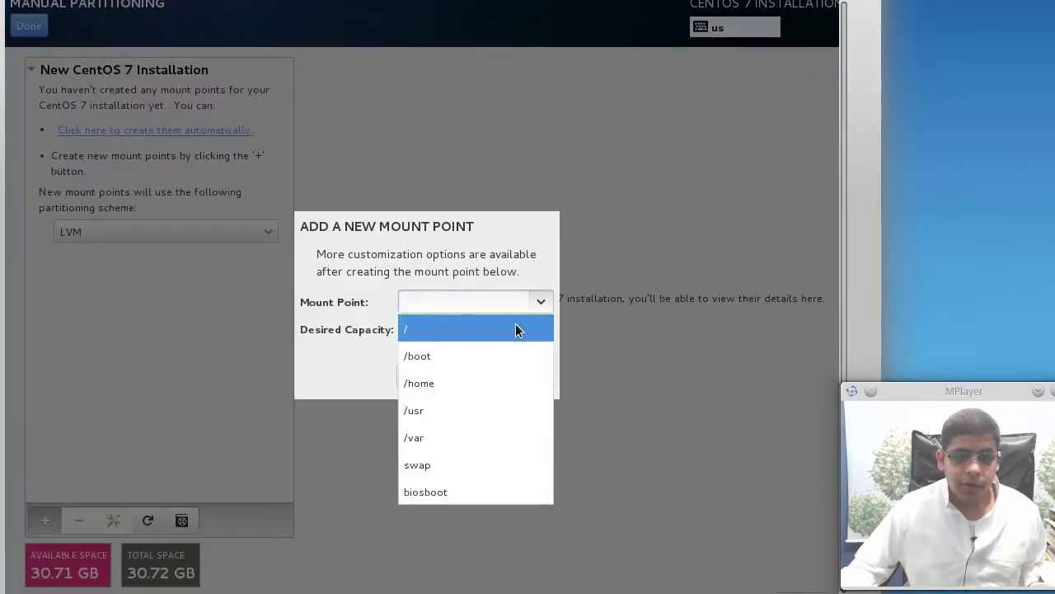
left_click(514, 356)
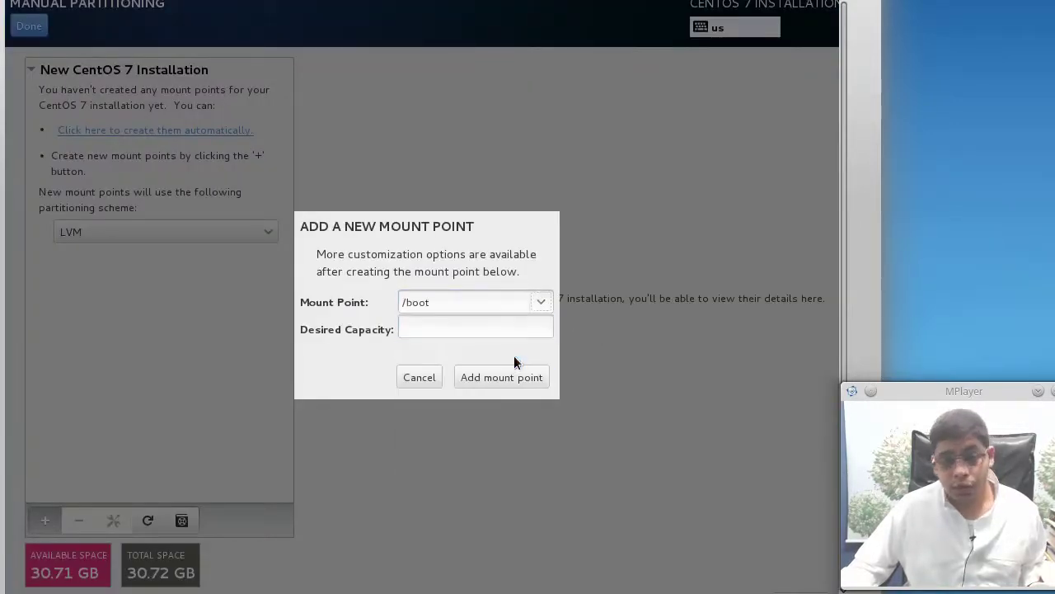
left_click(499, 334)
type("500")
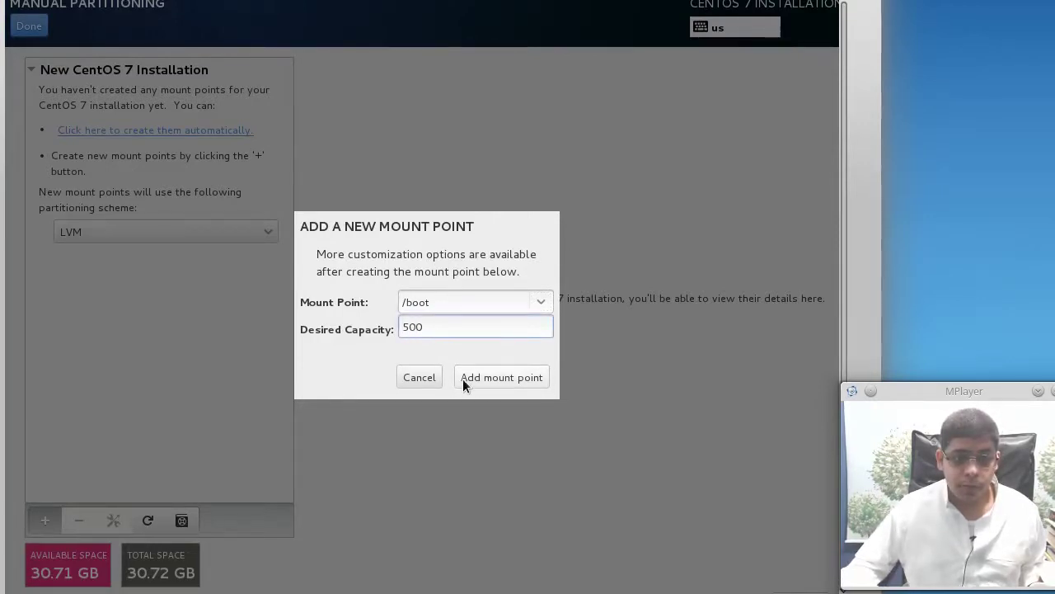
left_click(464, 378)
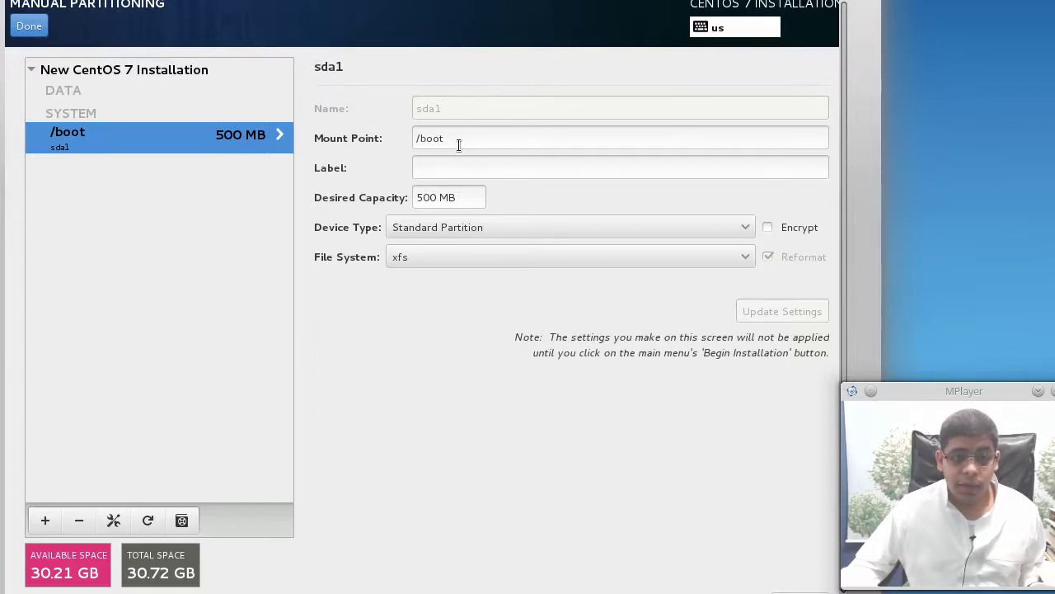
left_click(458, 170)
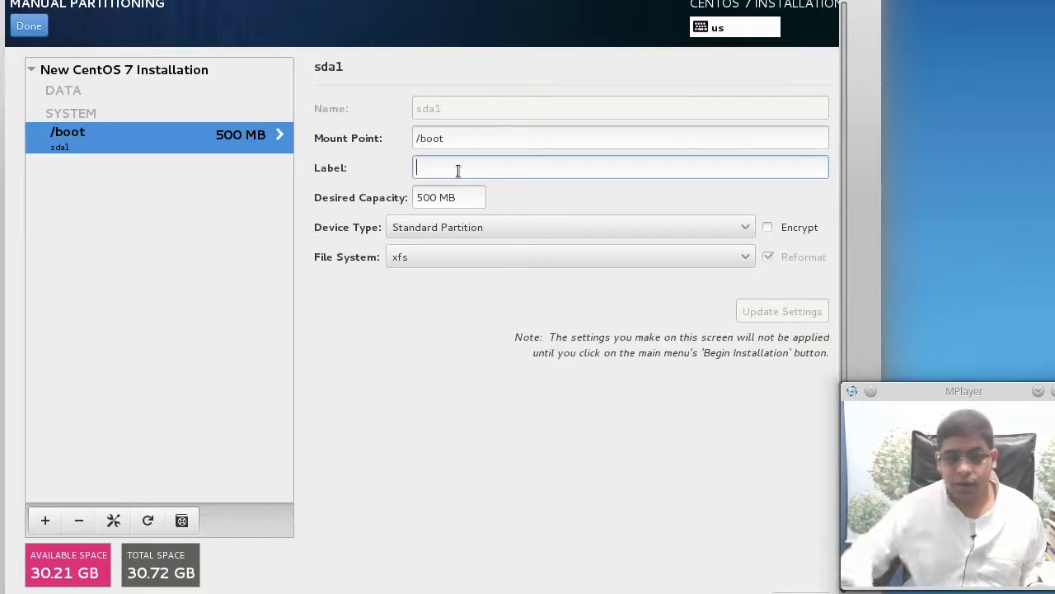
left_click(35, 528)
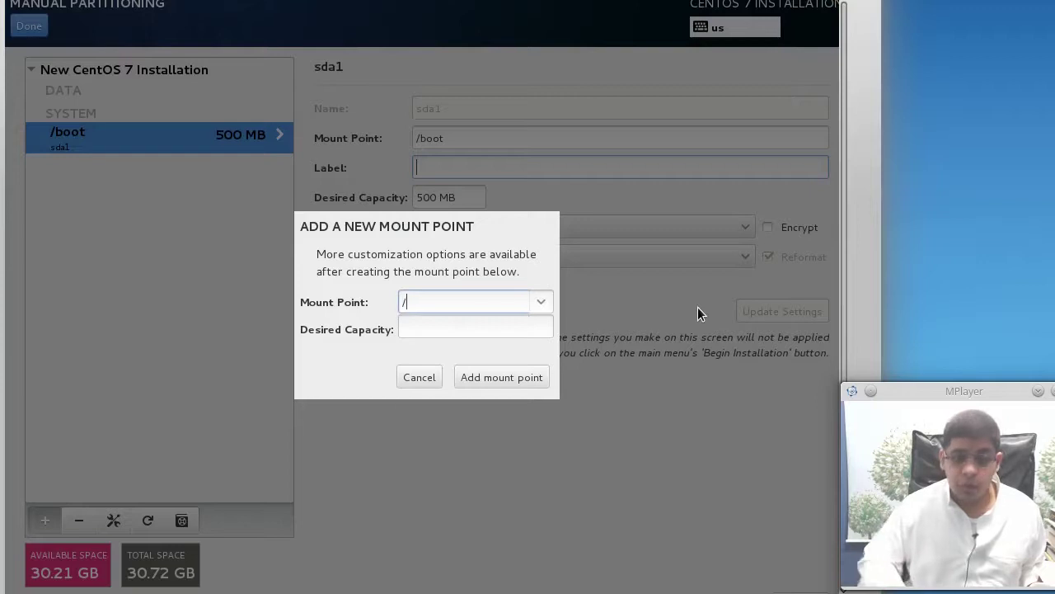
Add a root (/) mount point with 10000 MB capacity
type("/")
left_click(344, 344)
left_click(446, 329)
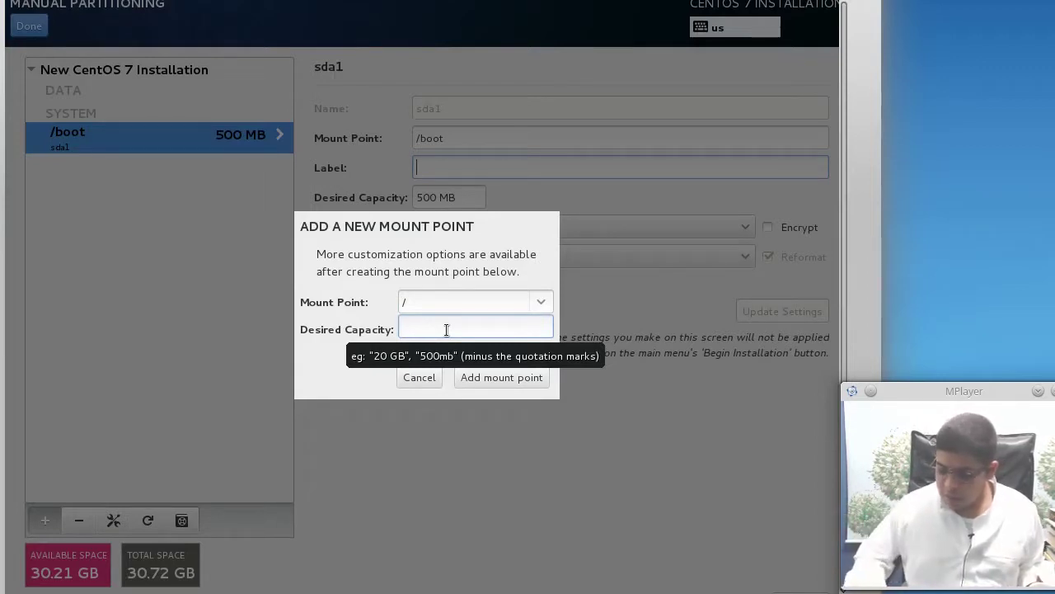
type("10")
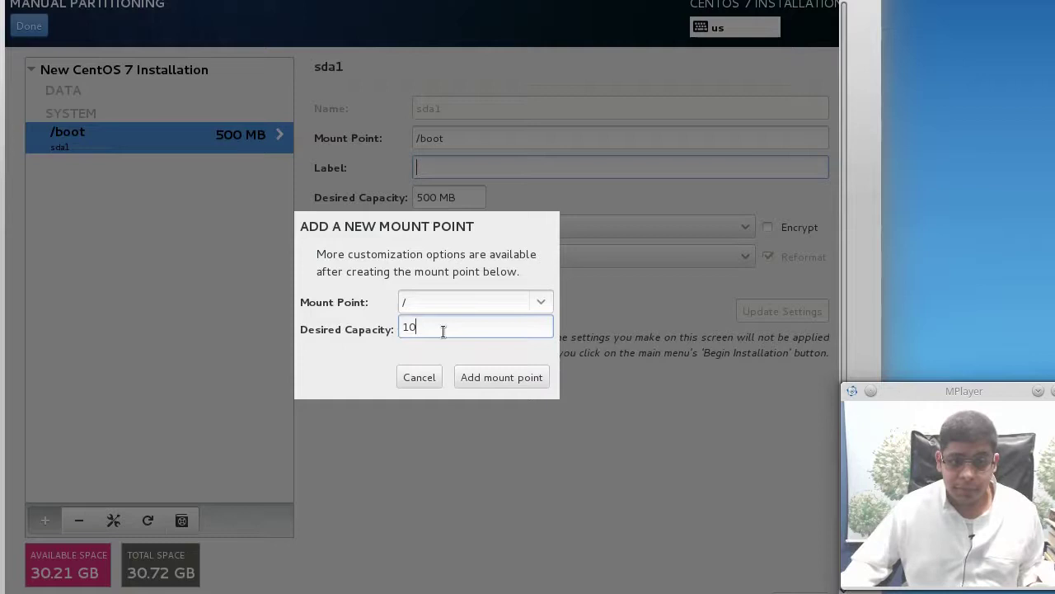
type("000")
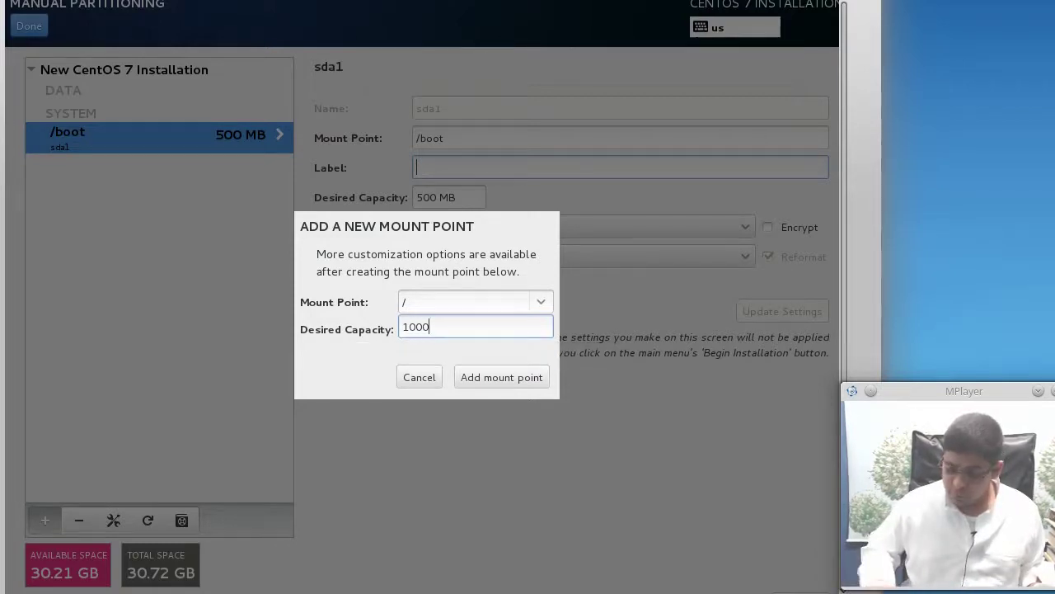
left_click(487, 376)
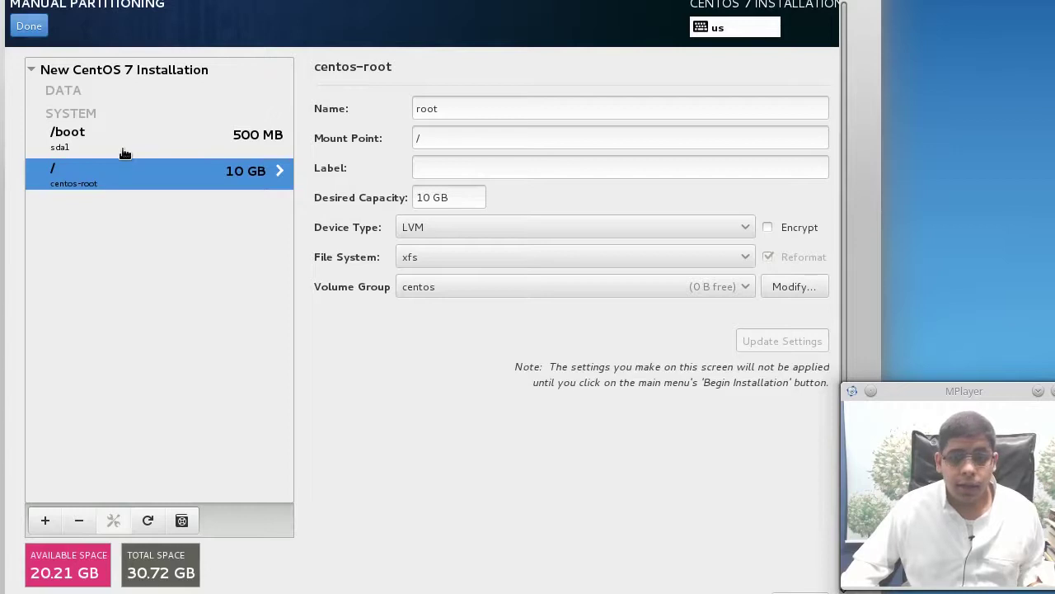
Add a swap mount point with 2048 MB capacity
left_click(47, 523)
left_click(550, 304)
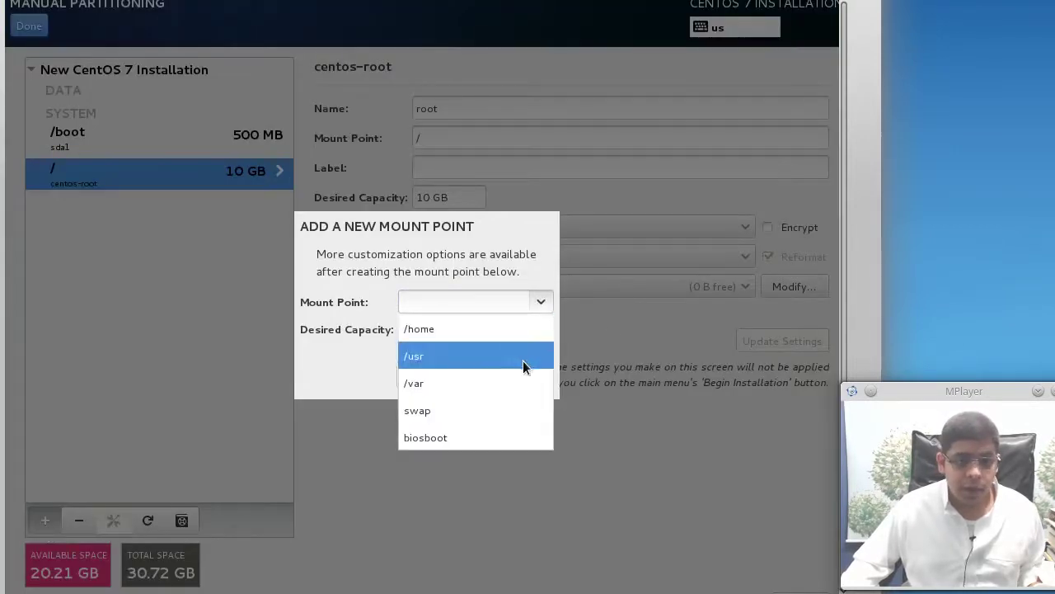
left_click(509, 409)
left_click(475, 324)
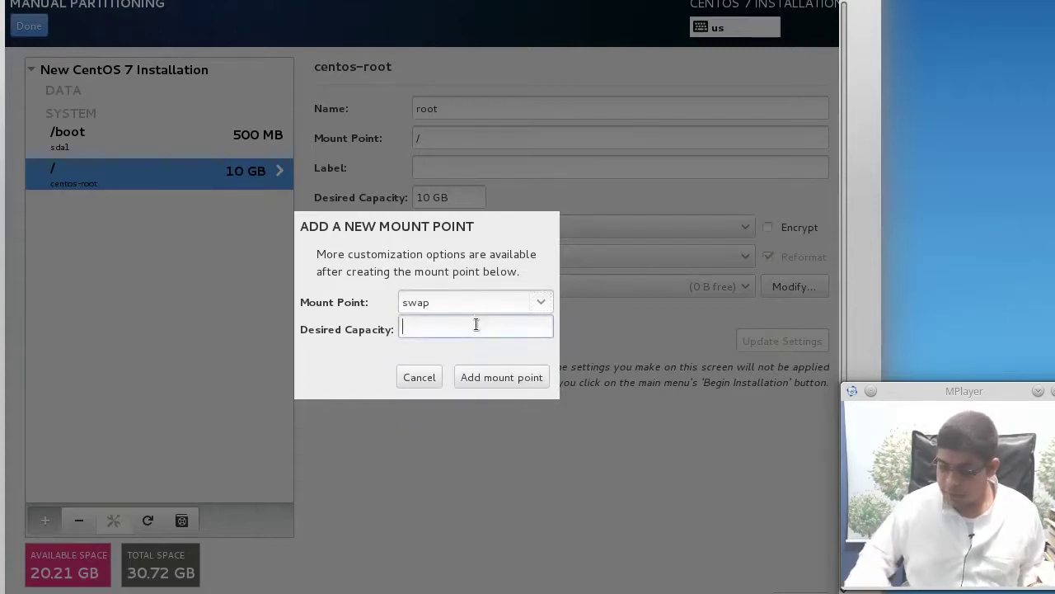
type("2048")
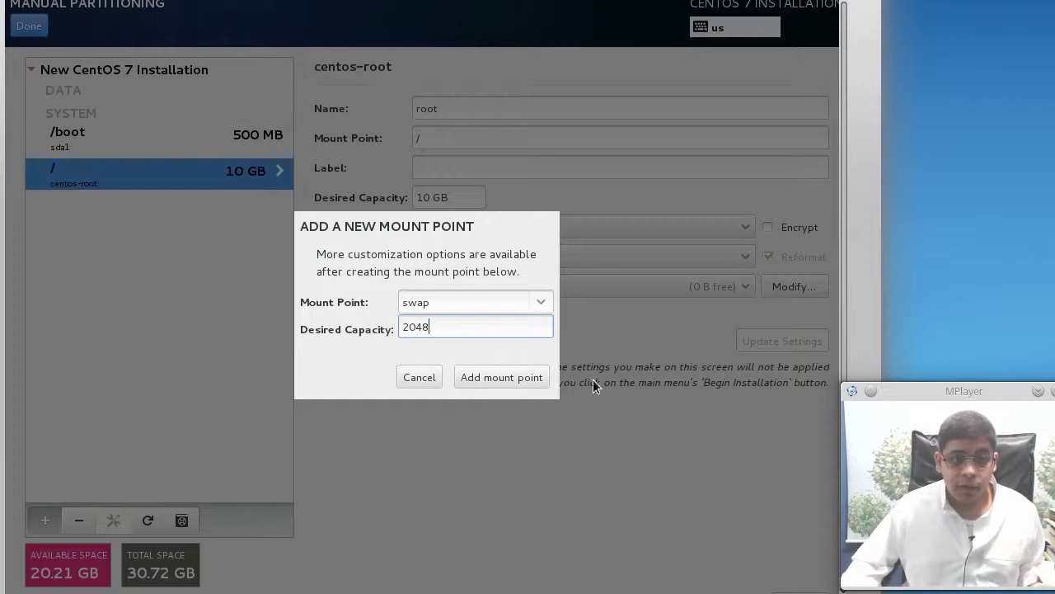
left_click(528, 376)
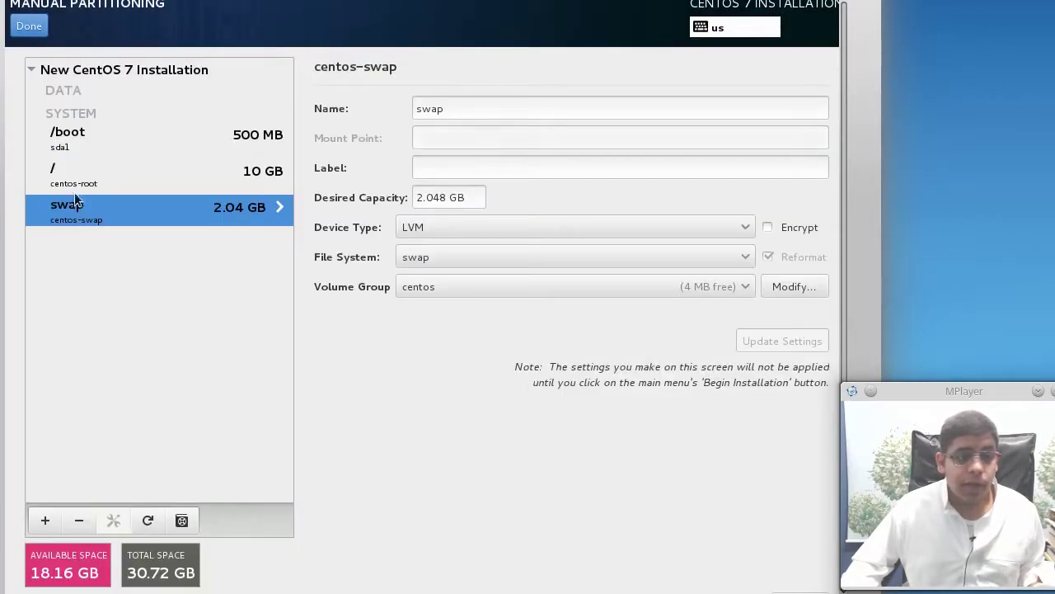
Add a /home mount point, then remove it again
left_click(45, 520)
left_click(543, 302)
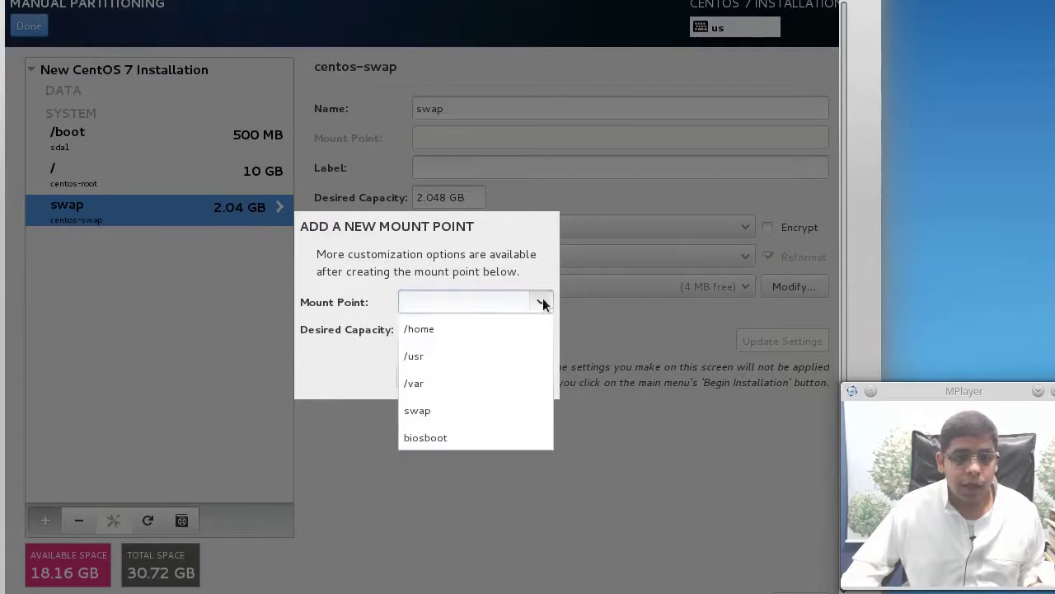
left_click(523, 326)
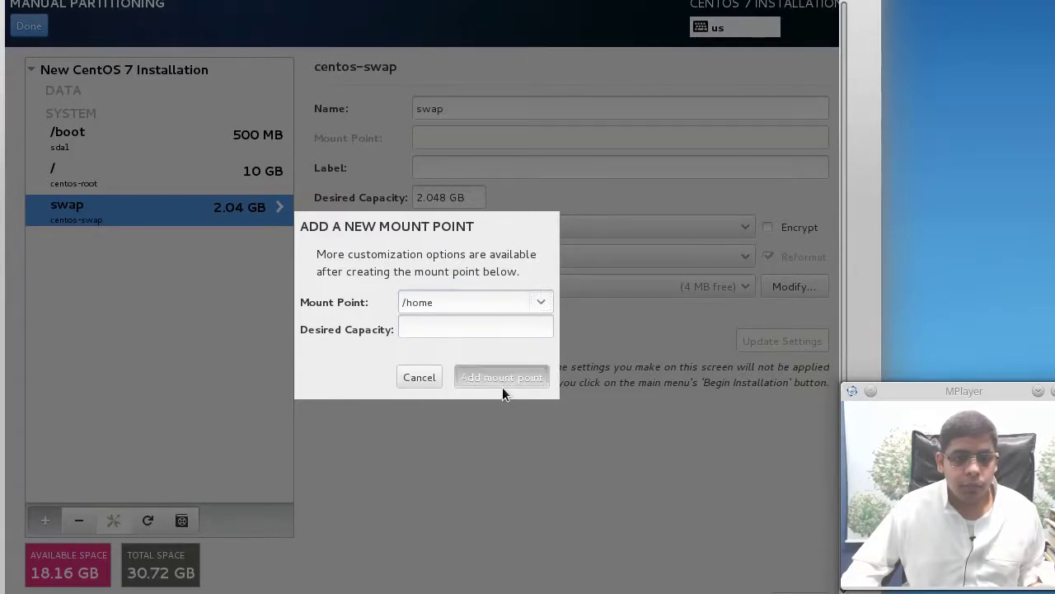
left_click(502, 384)
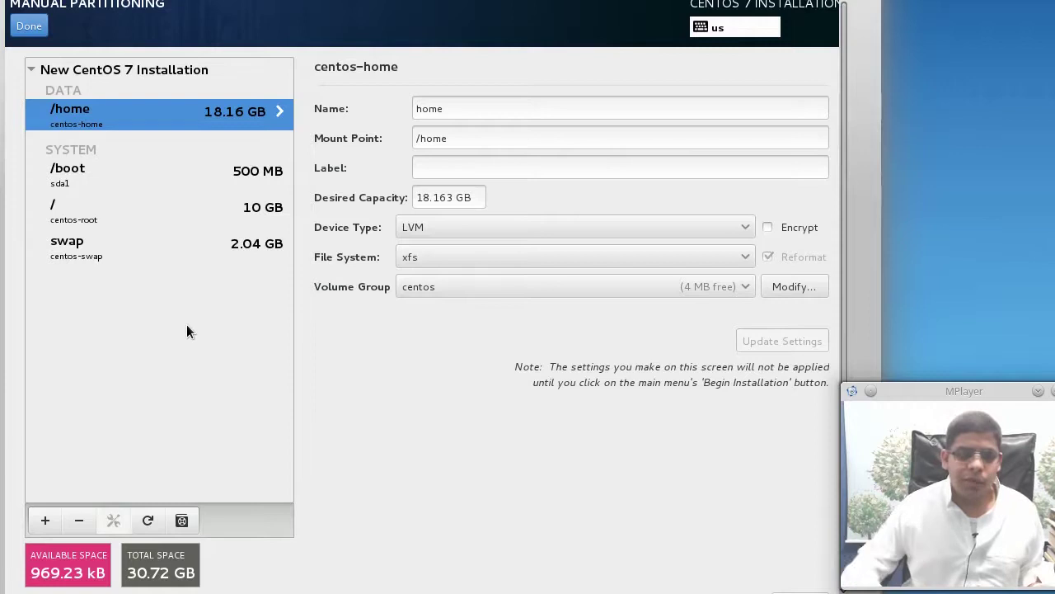
left_click(90, 525)
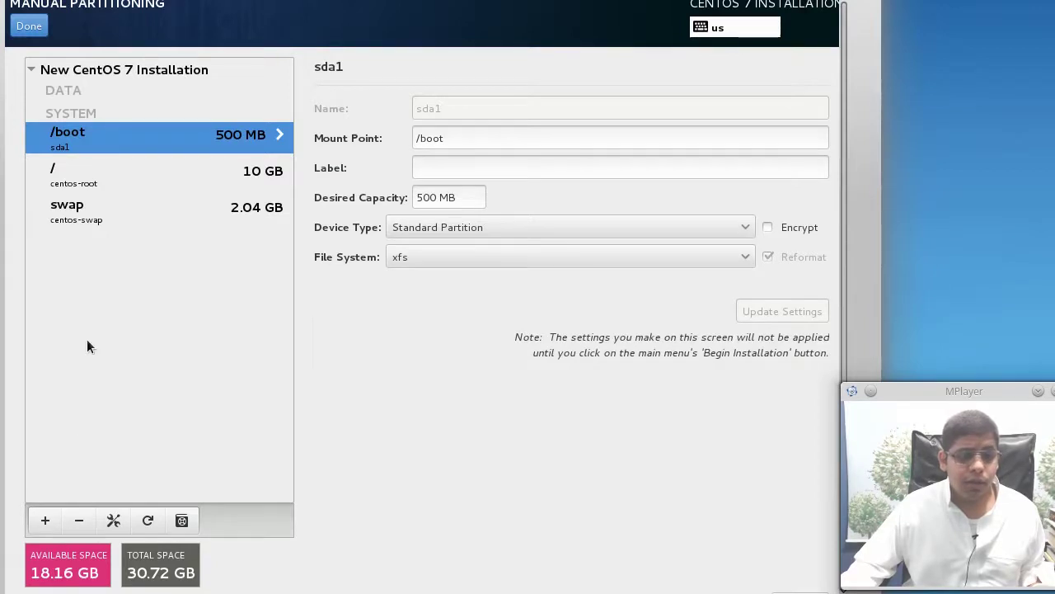
Add a /tmp mount point with 5000 MB desired capacity
left_click(46, 521)
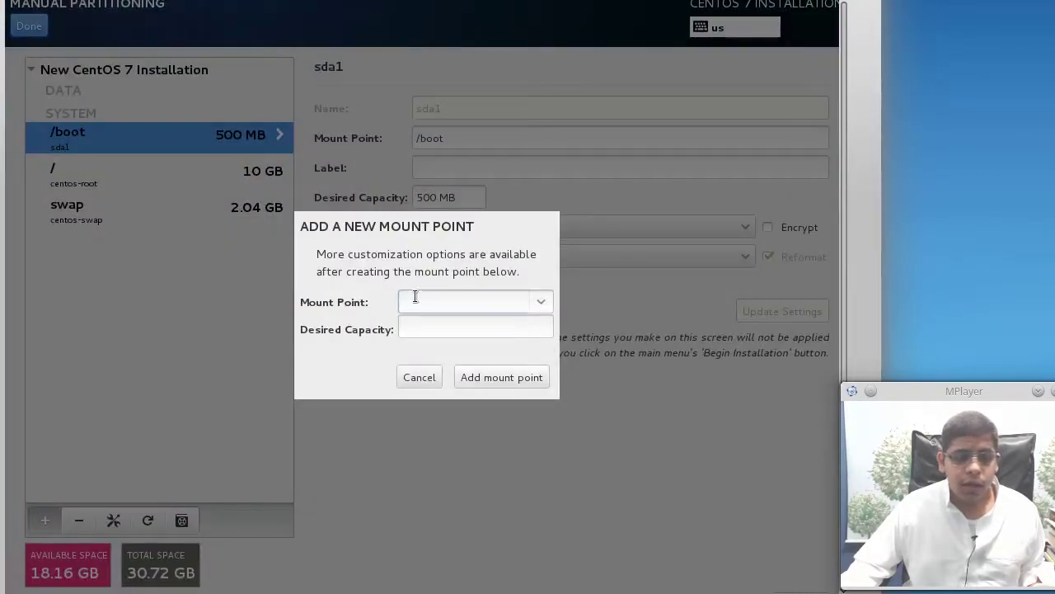
left_click(540, 303)
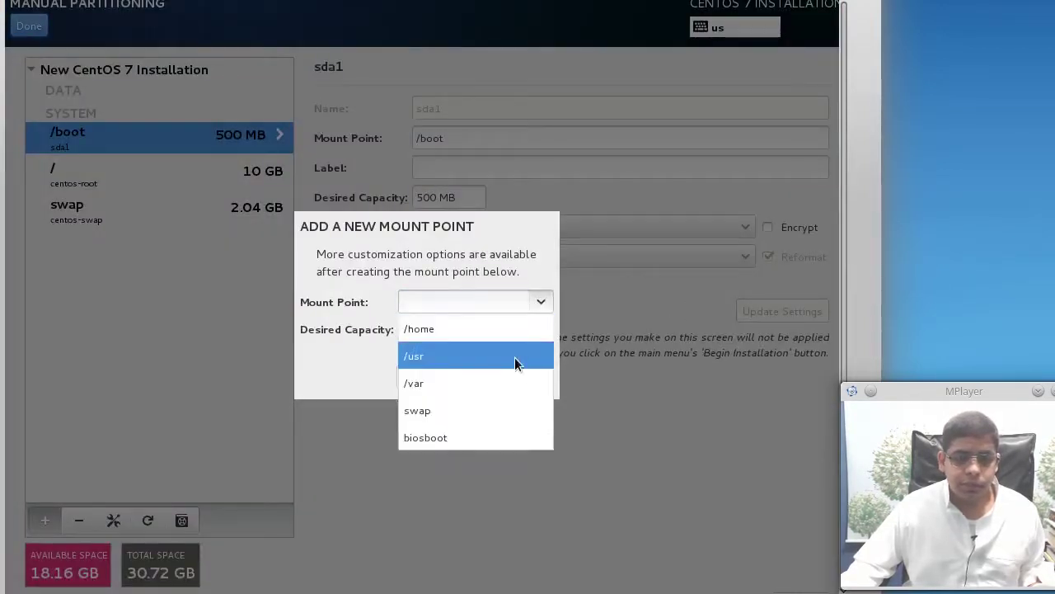
left_click(500, 318)
left_click(498, 307)
key("BackSpace")
key("BackSpace")
key("BackSpace")
key("BackSpace")
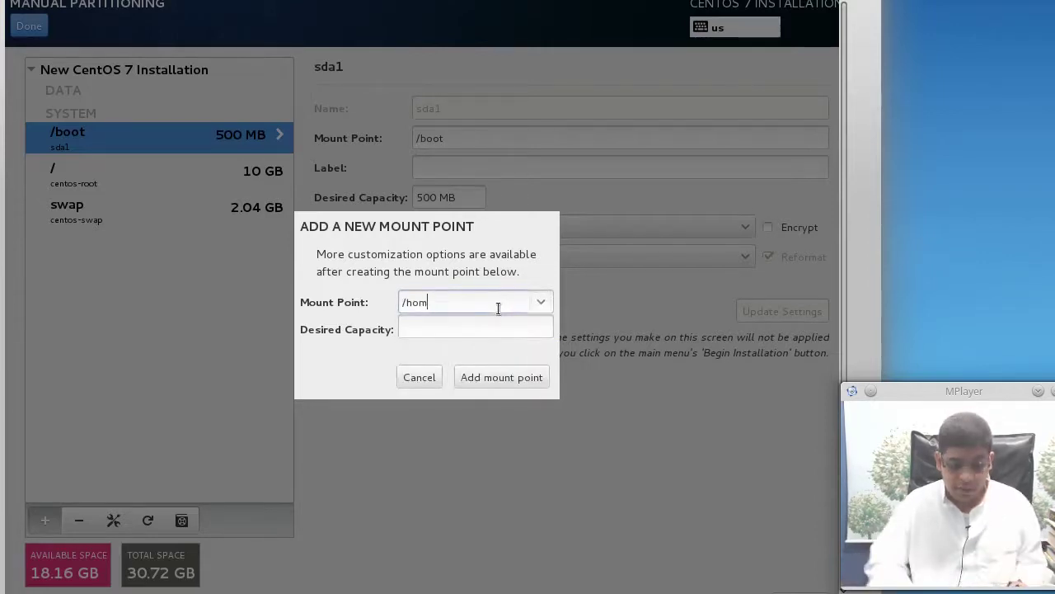
type("tmp")
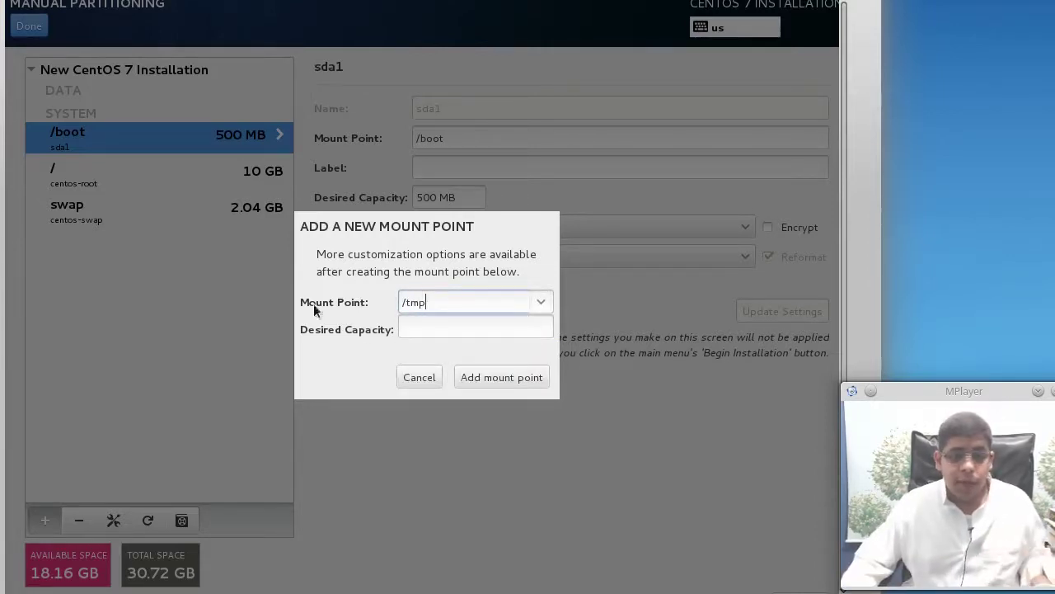
left_click(468, 329)
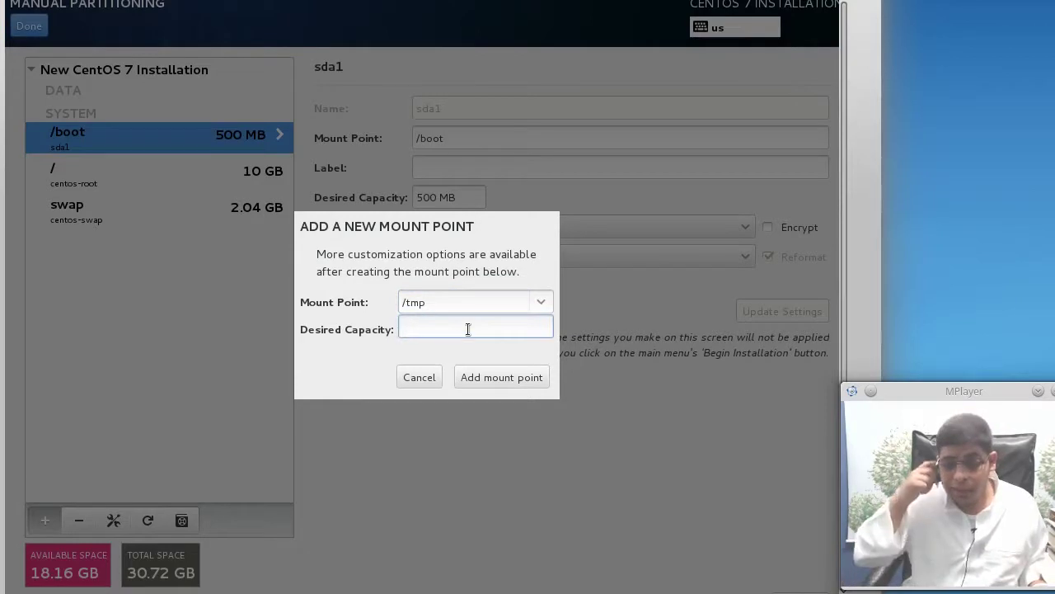
type("5000")
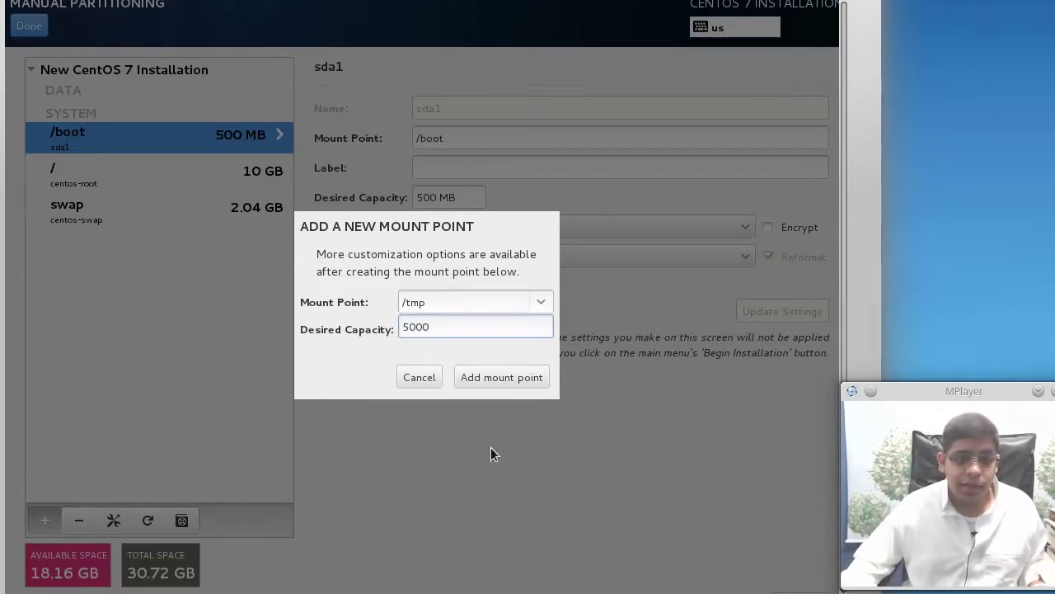
left_click(498, 384)
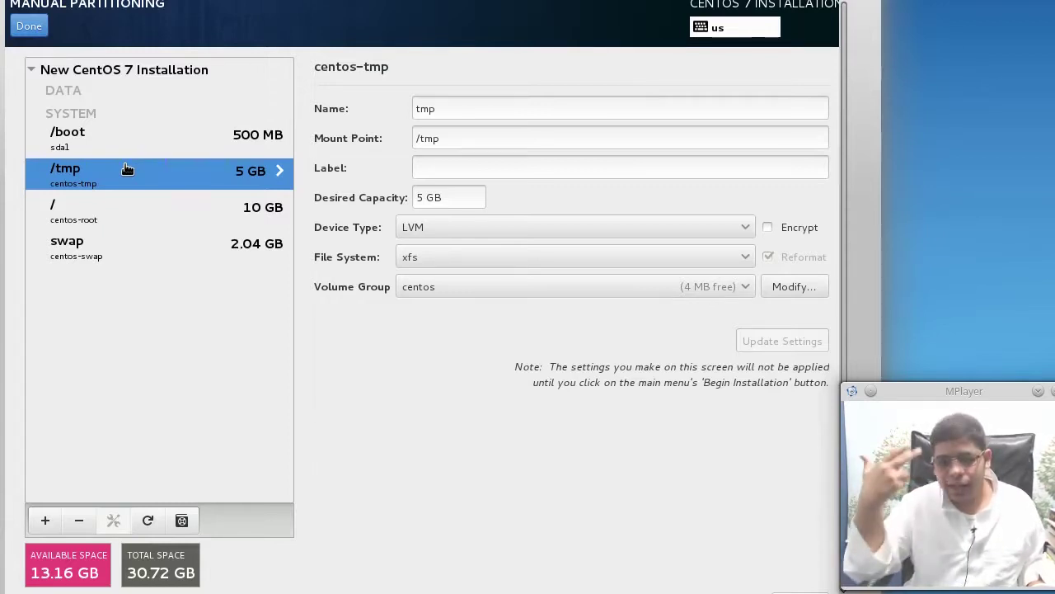
left_click(139, 138)
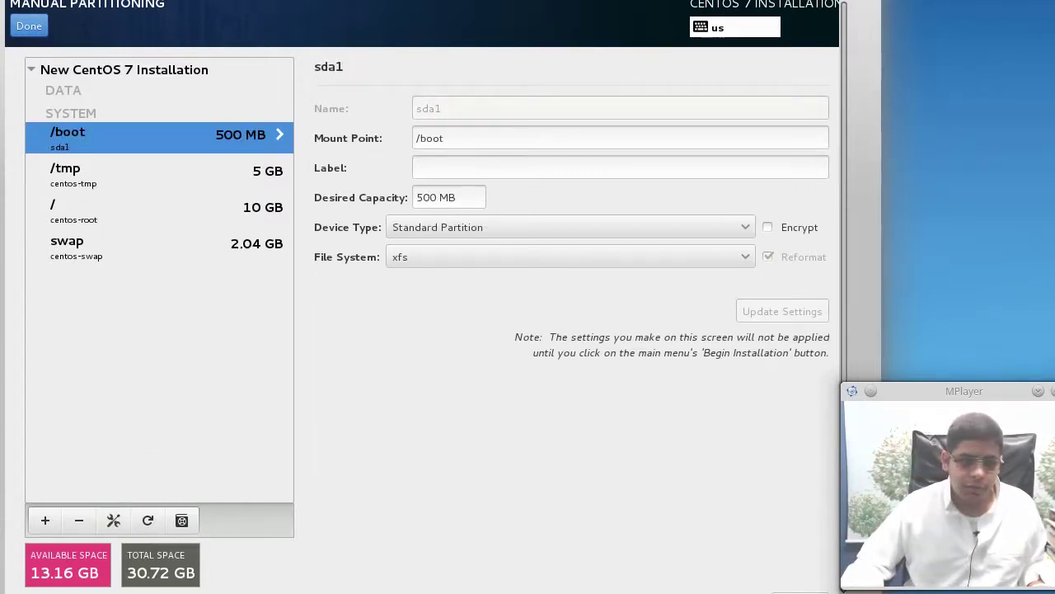
Delete the /boot, /tmp, root (/) and swap partitions
left_click(79, 520)
left_click(78, 520)
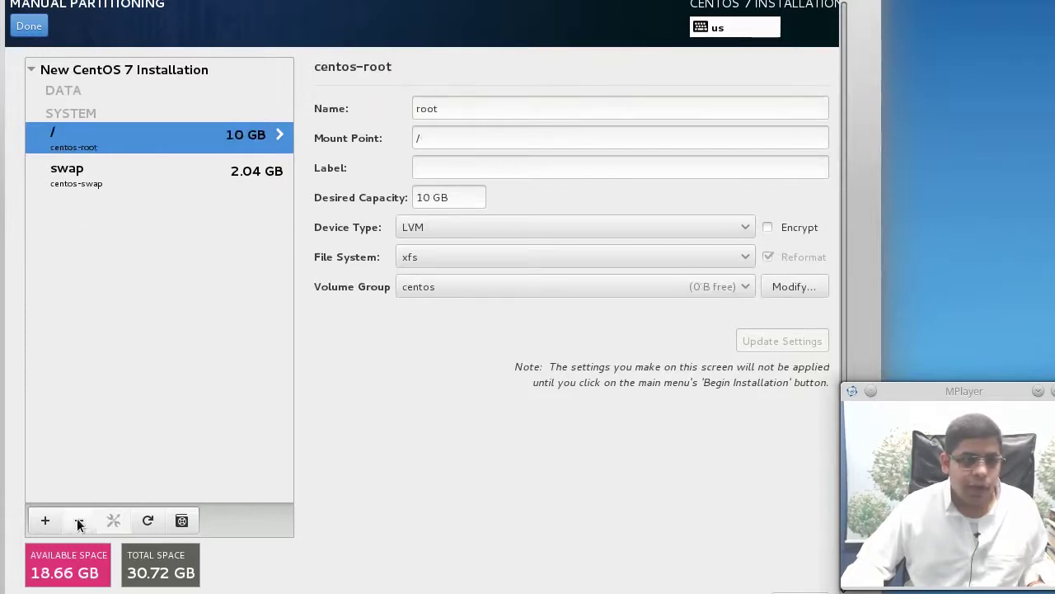
left_click(78, 520)
left_click(78, 520)
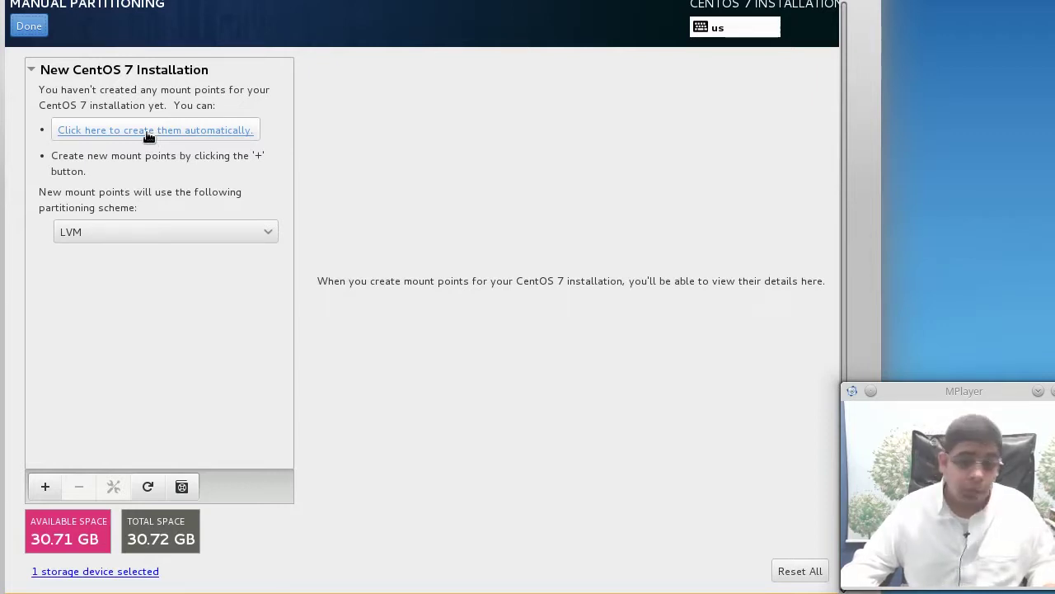
left_click(45, 487)
Add a /boot mount point of 500 MB
left_click(548, 304)
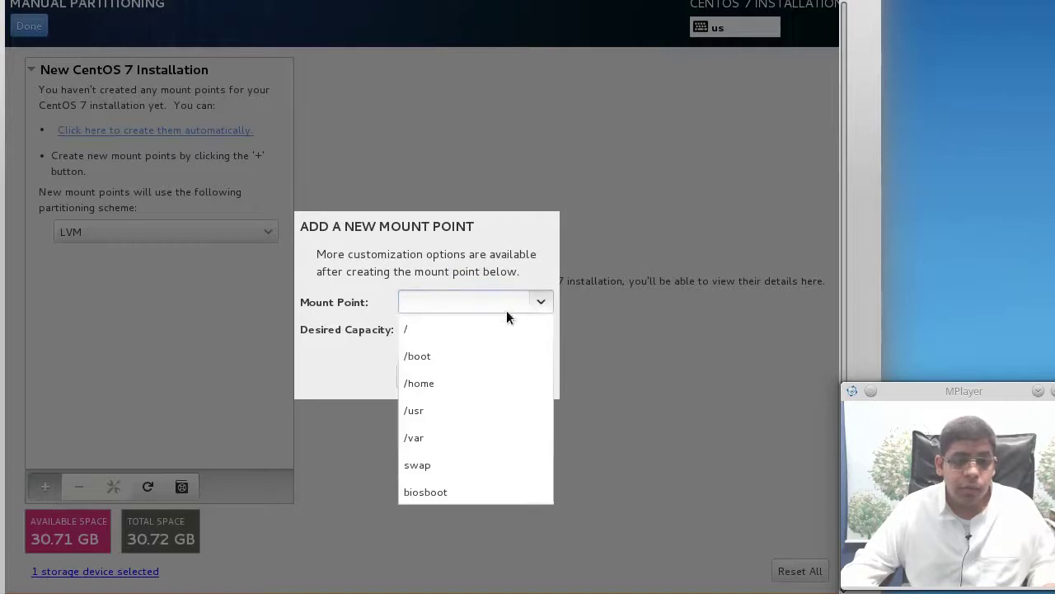
left_click(495, 353)
left_click(494, 340)
type("500")
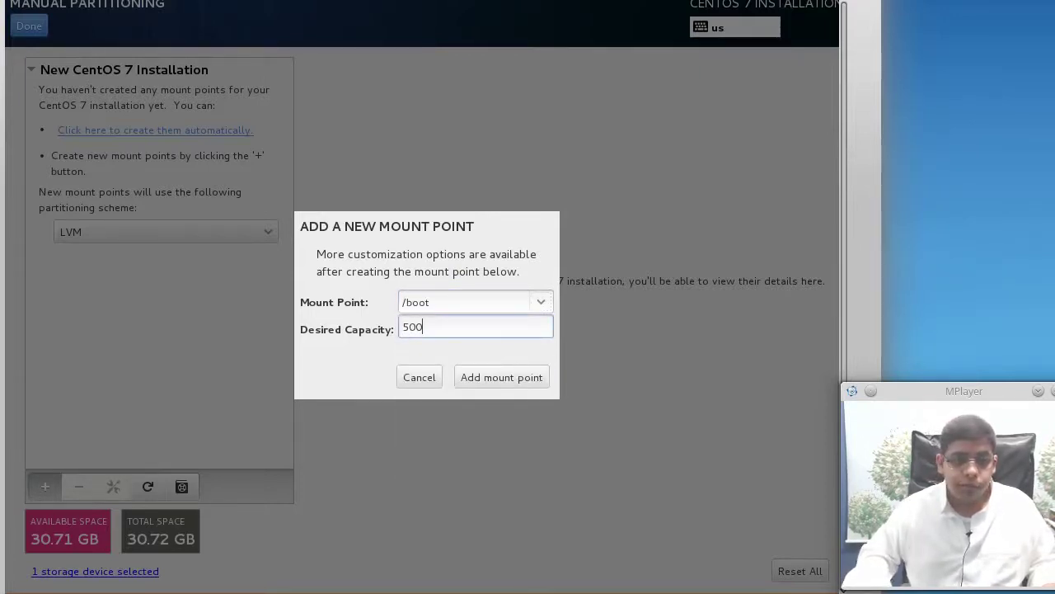
left_click(532, 377)
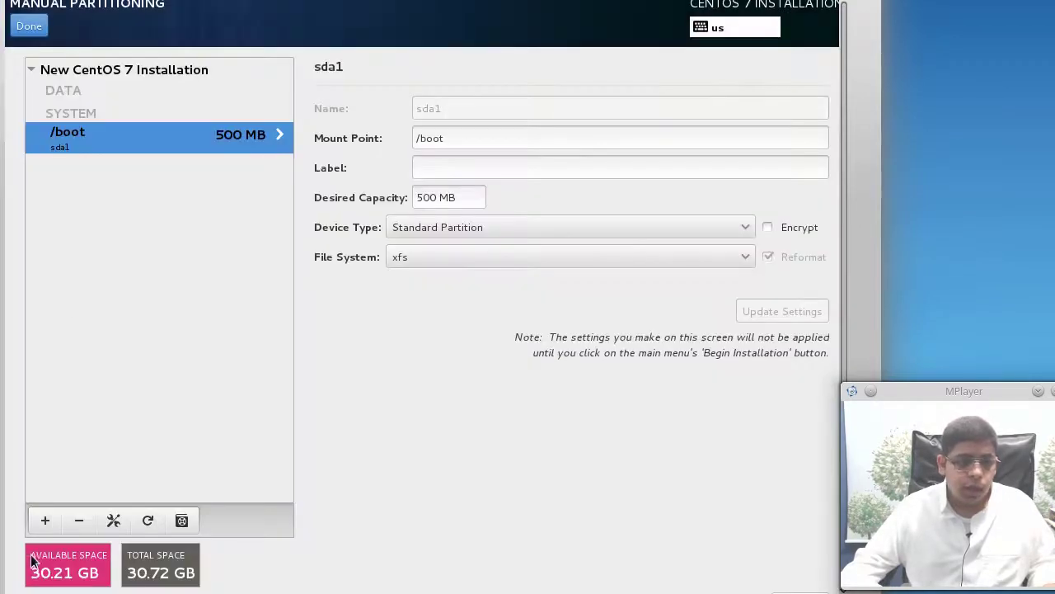
Add a root (/) mount point of 10000 MB
left_click(45, 520)
left_click(528, 307)
left_click(519, 330)
left_click(507, 327)
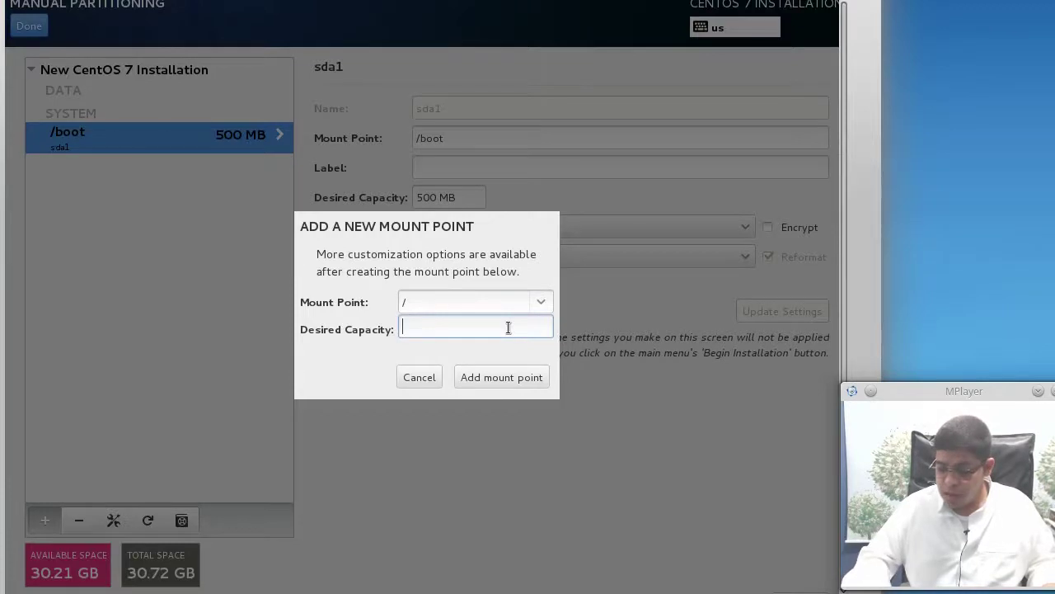
type("10000")
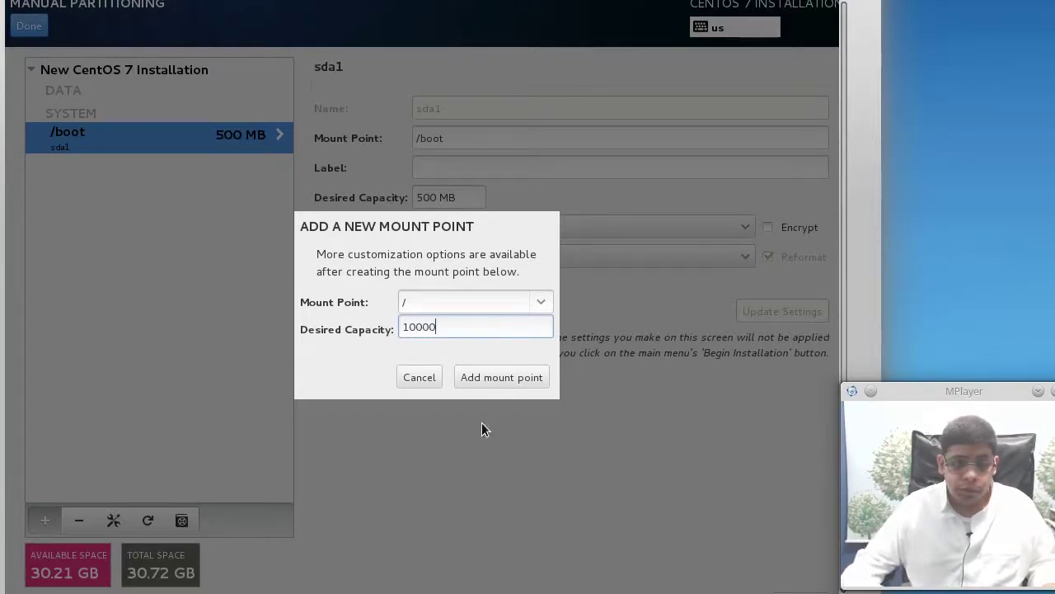
left_click(502, 377)
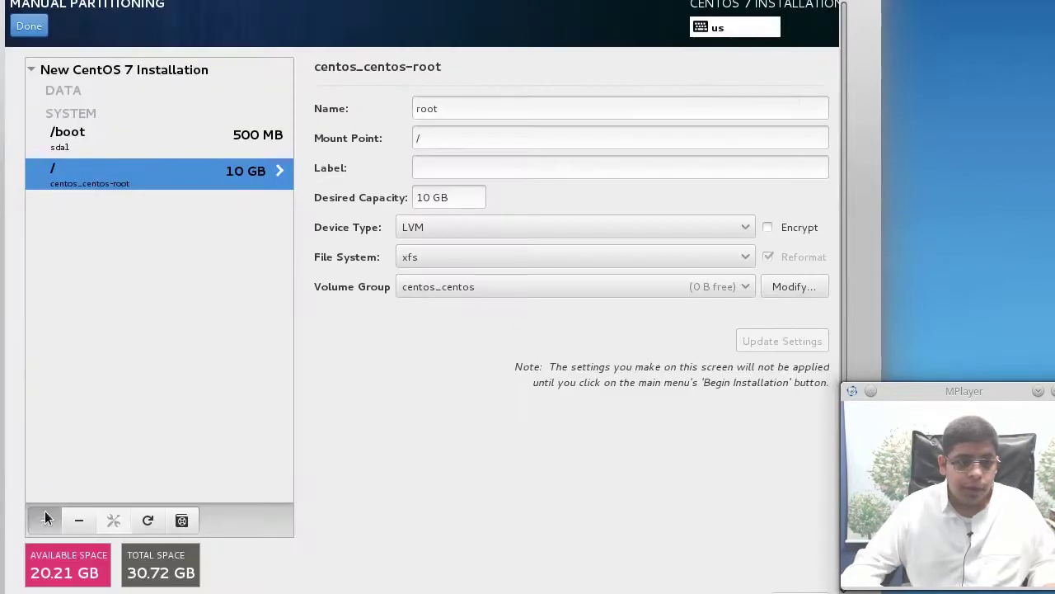
Add a swap mount point of 2048 MB
left_click(45, 519)
left_click(525, 303)
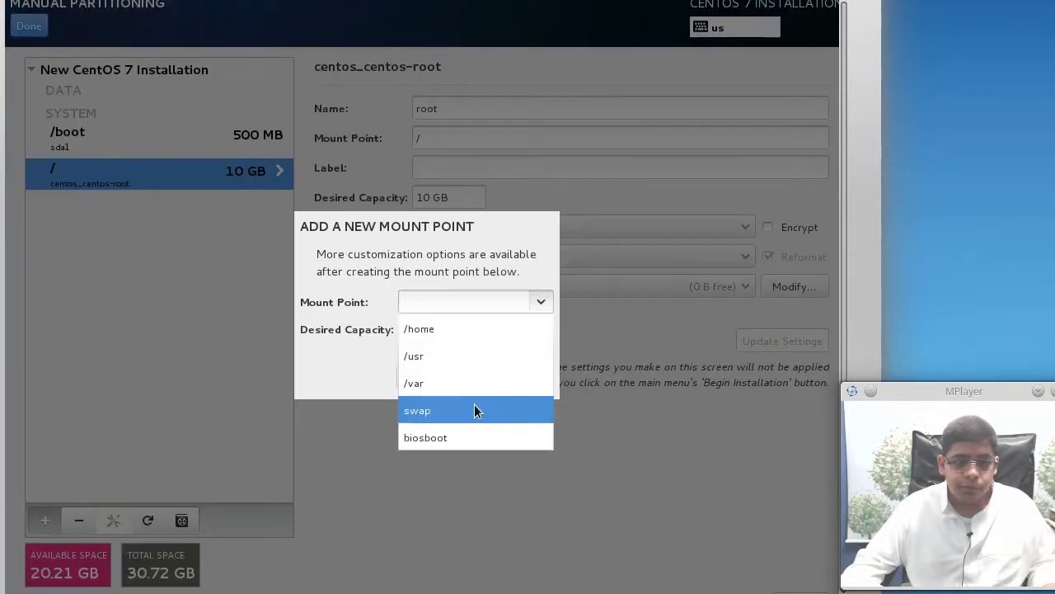
left_click(474, 410)
left_click(484, 331)
type("2024")
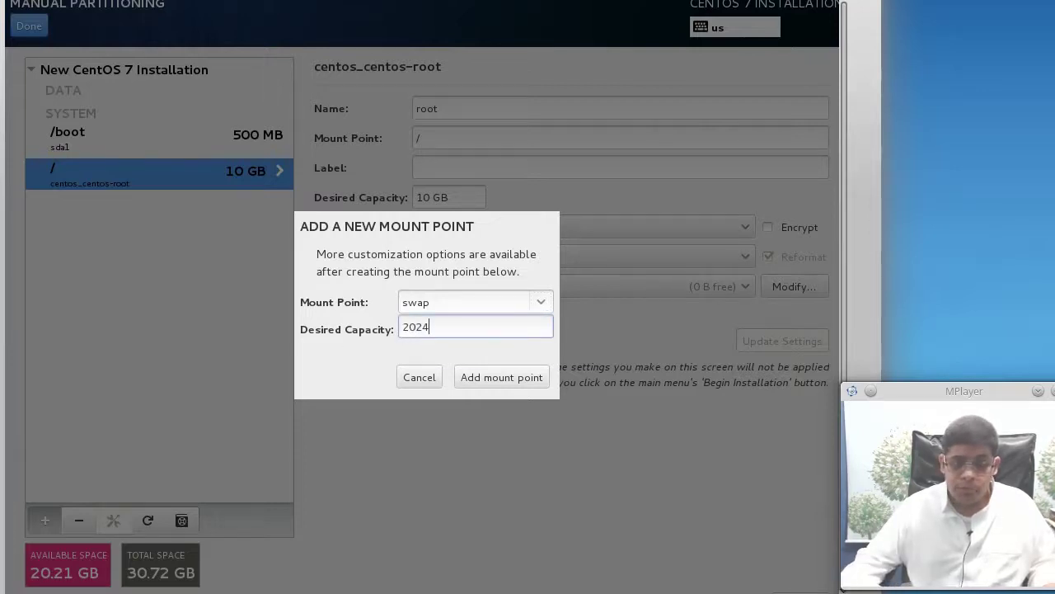
key("BackSpace")
key("BackSpace")
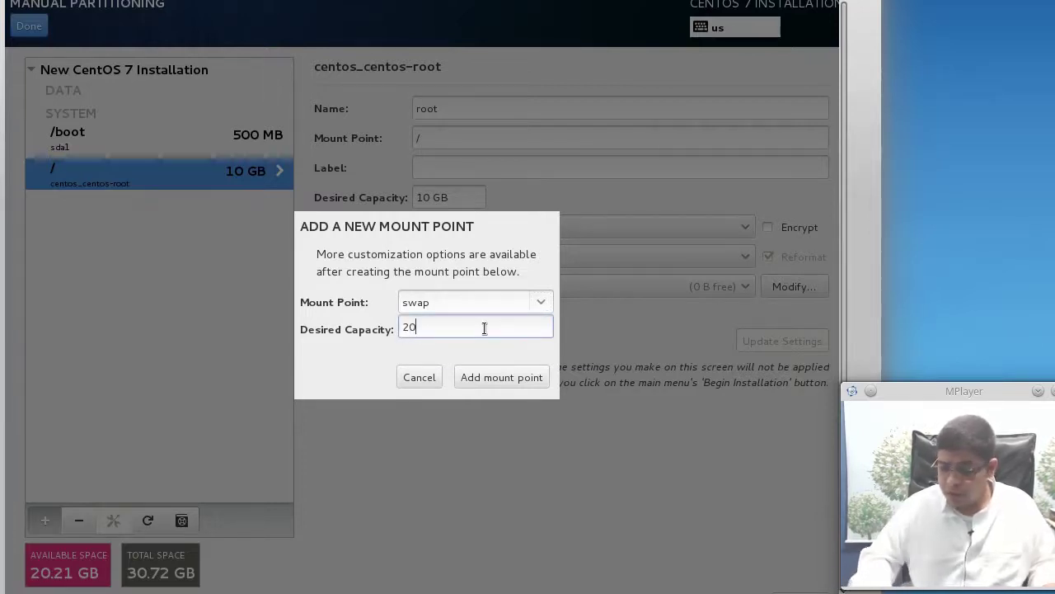
type("48")
left_click(478, 384)
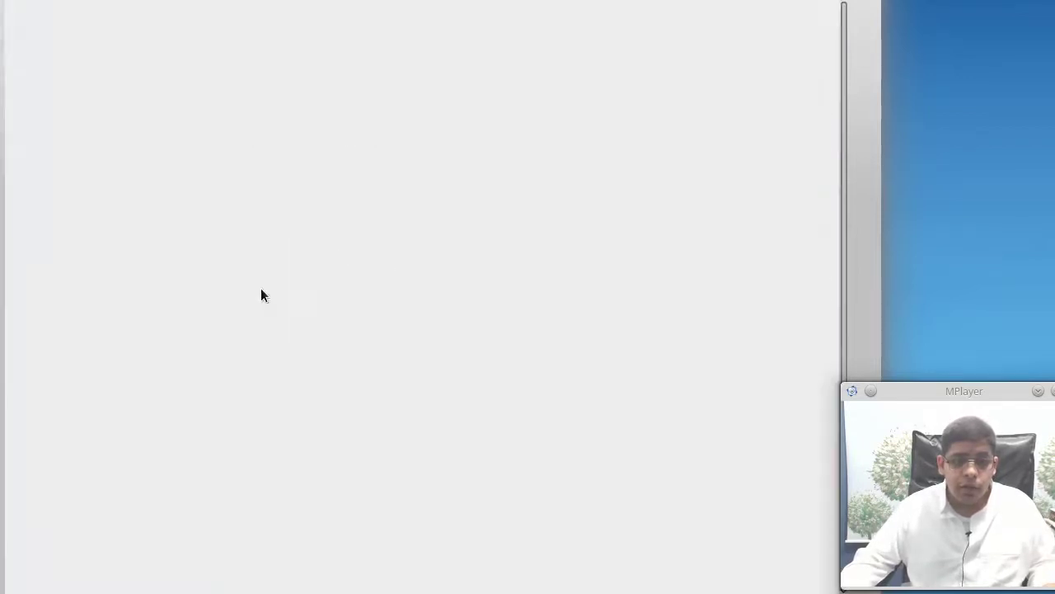
Add a /home mount point using all remaining space
left_click(42, 521)
left_click(538, 302)
left_click(516, 328)
left_click(493, 379)
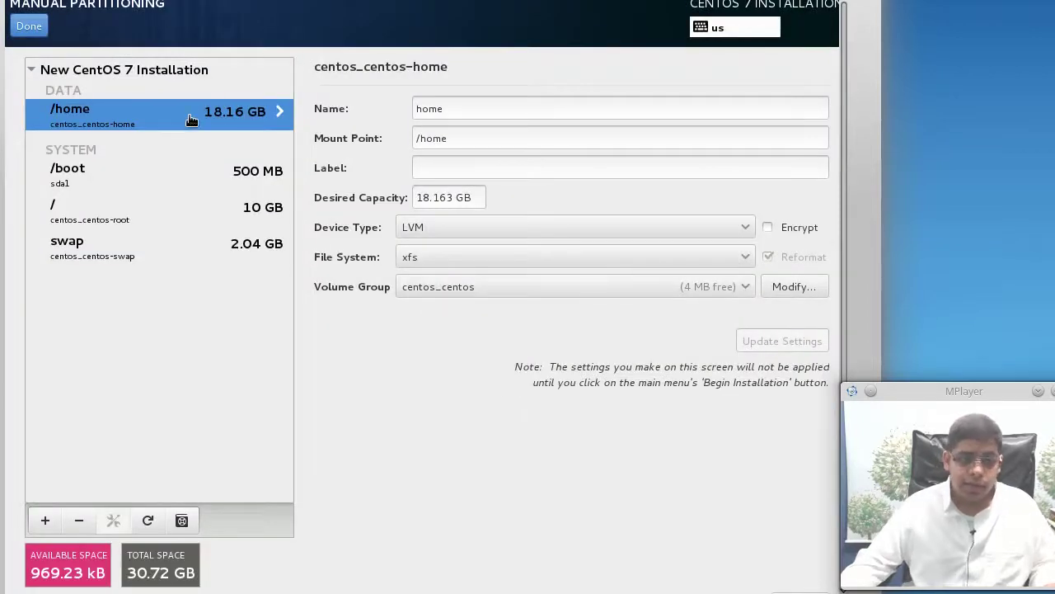
Keep /home on LVM and switch its file system to ext4
left_click(521, 226)
left_click(520, 226)
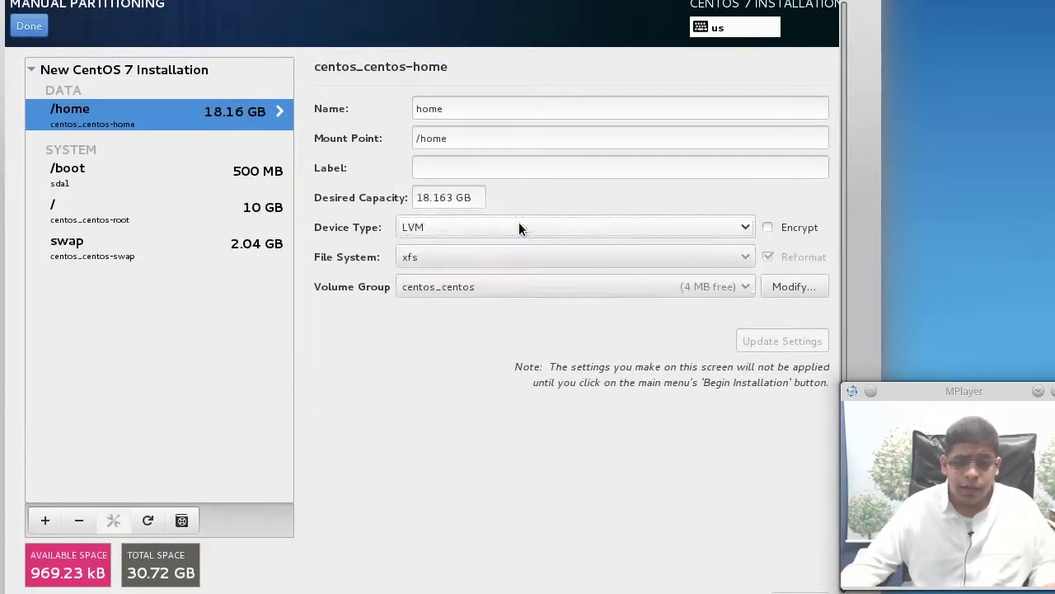
left_click(507, 249)
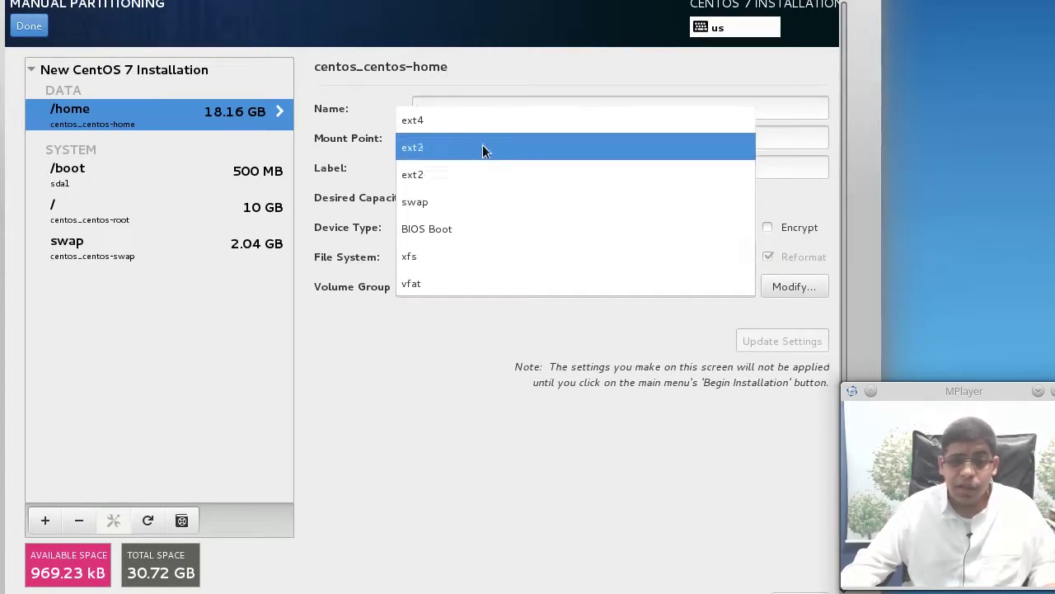
left_click(432, 118)
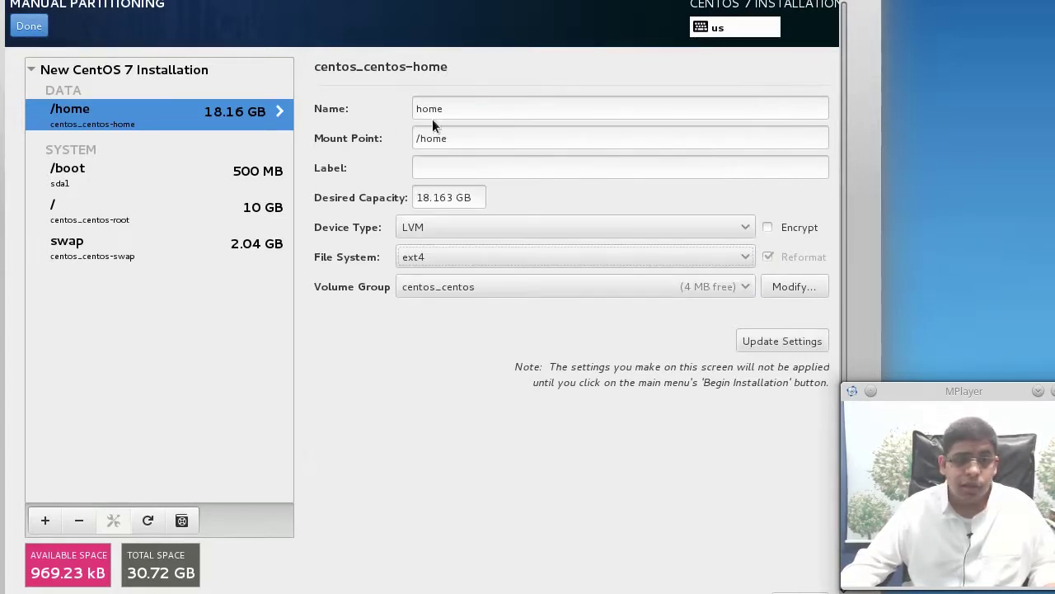
Set /boot and root (/) to ext4, then accept the summary of partition changes
left_click(118, 170)
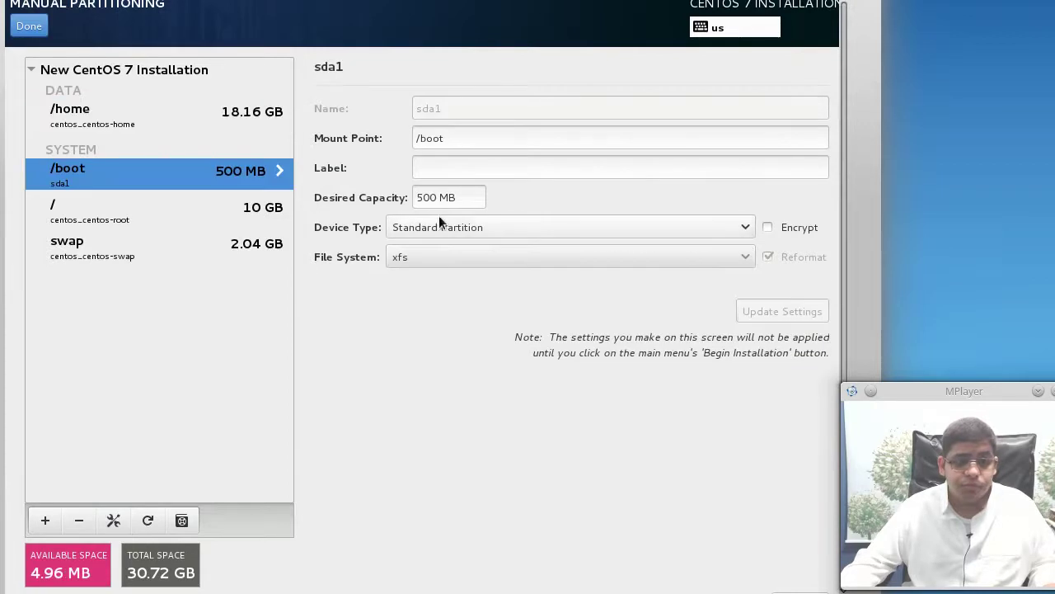
left_click(446, 258)
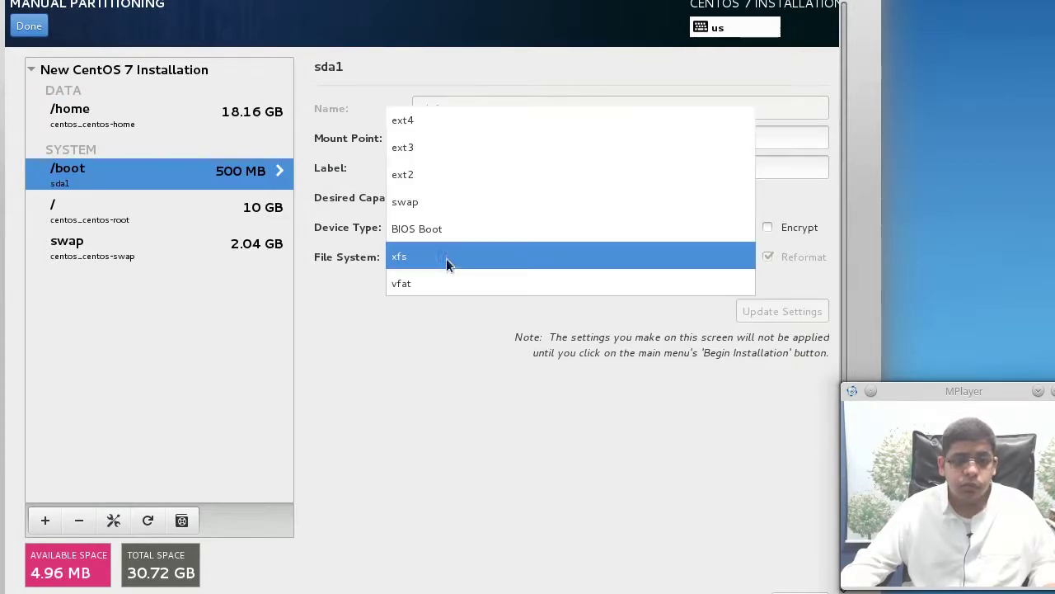
left_click(441, 175)
left_click(437, 259)
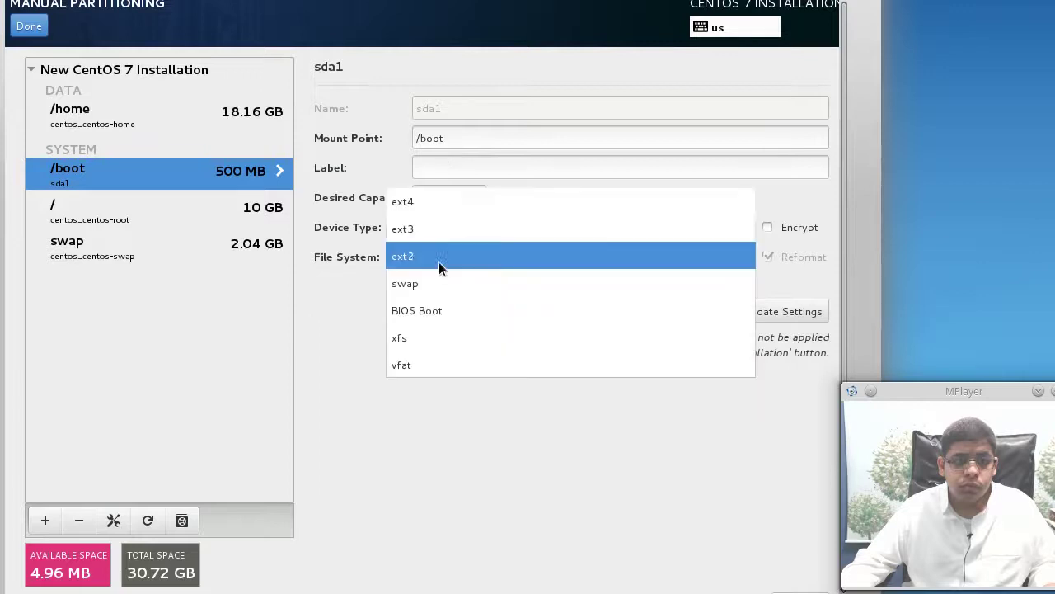
left_click(438, 201)
left_click(118, 206)
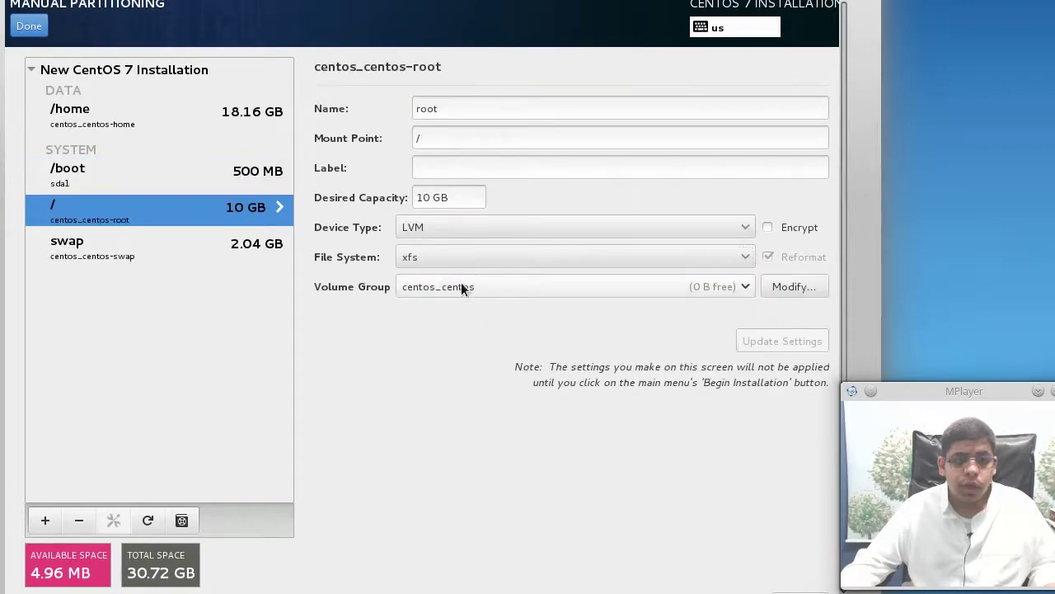
left_click(455, 257)
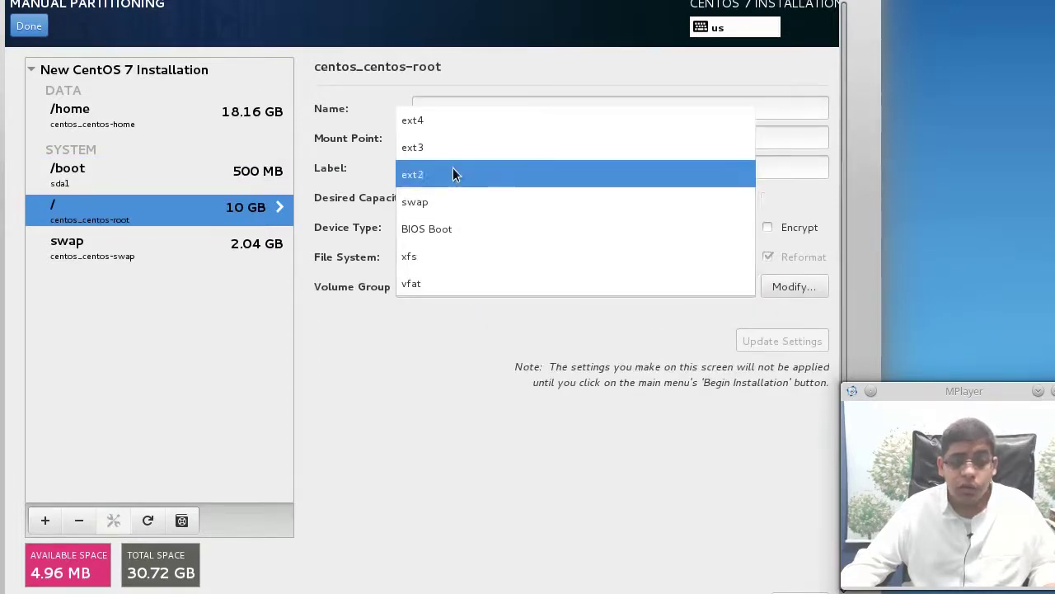
left_click(449, 130)
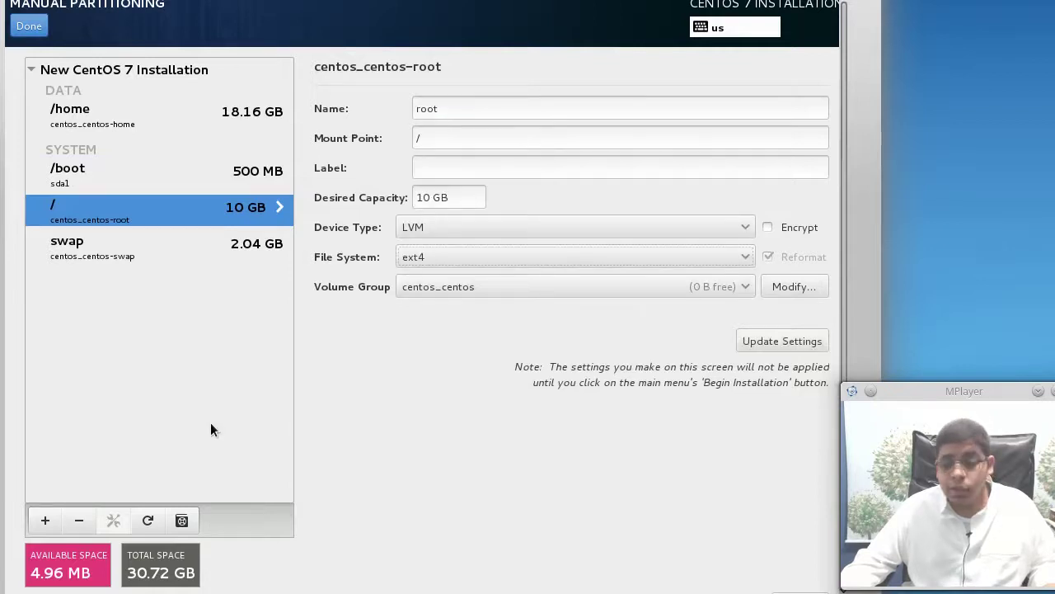
left_click(30, 27)
left_click(624, 457)
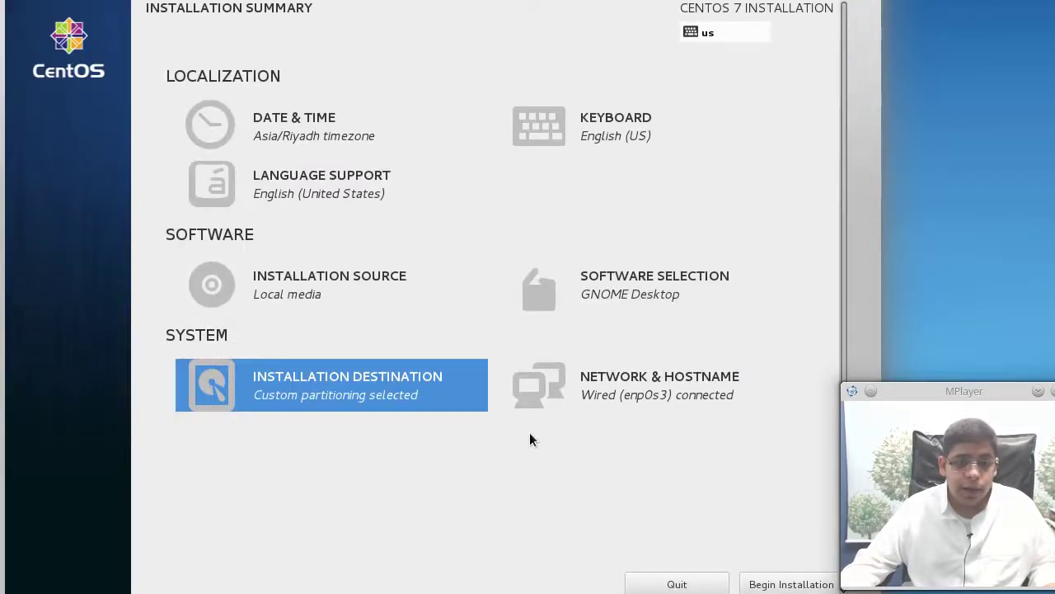
Review the network connection and 'centos' hostname, then begin the installation
left_click(695, 398)
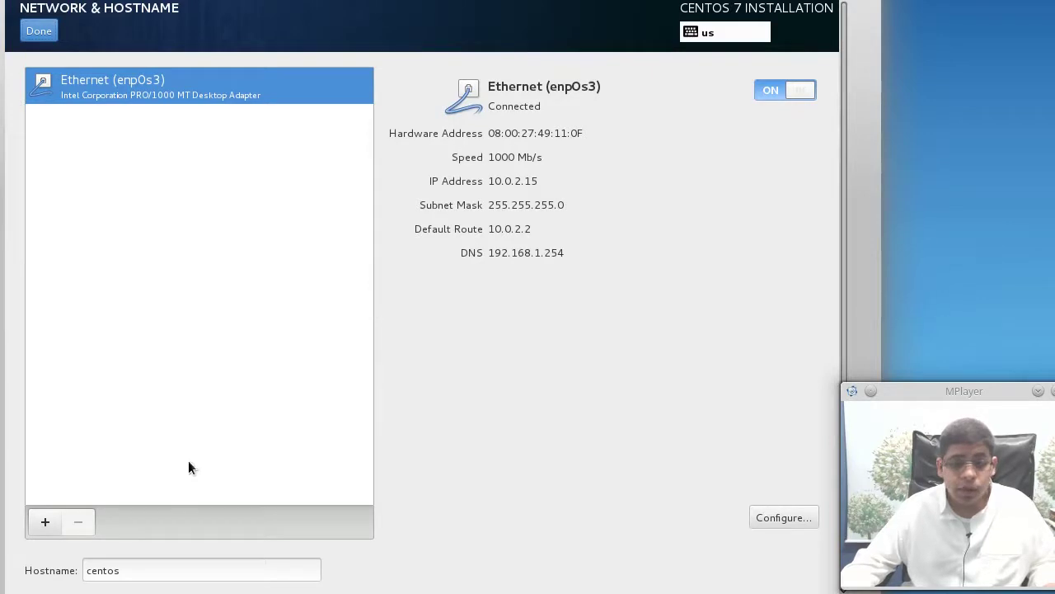
left_click(137, 569)
double_click(136, 570)
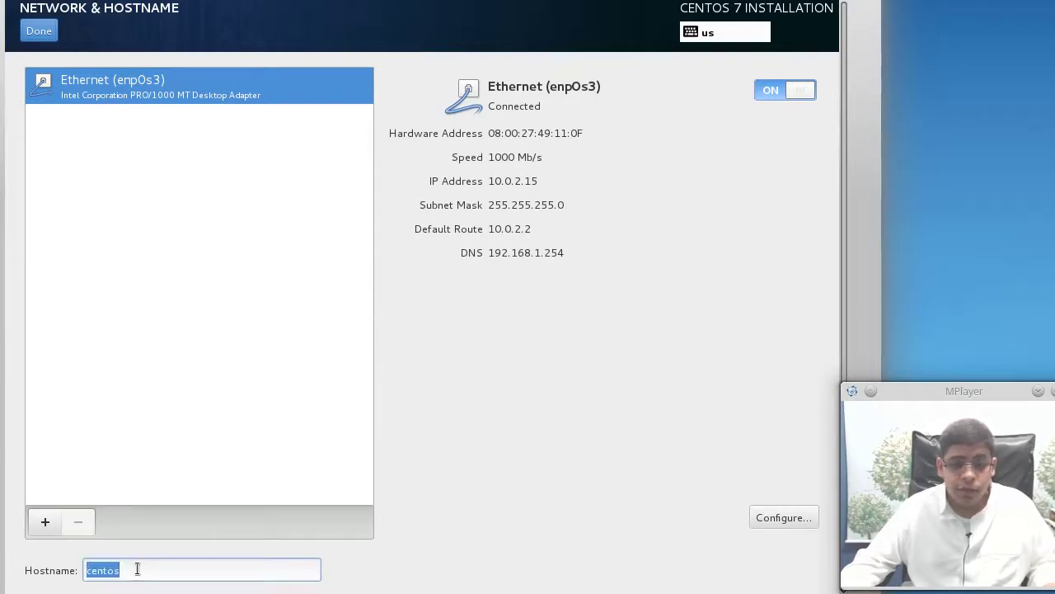
left_click(43, 32)
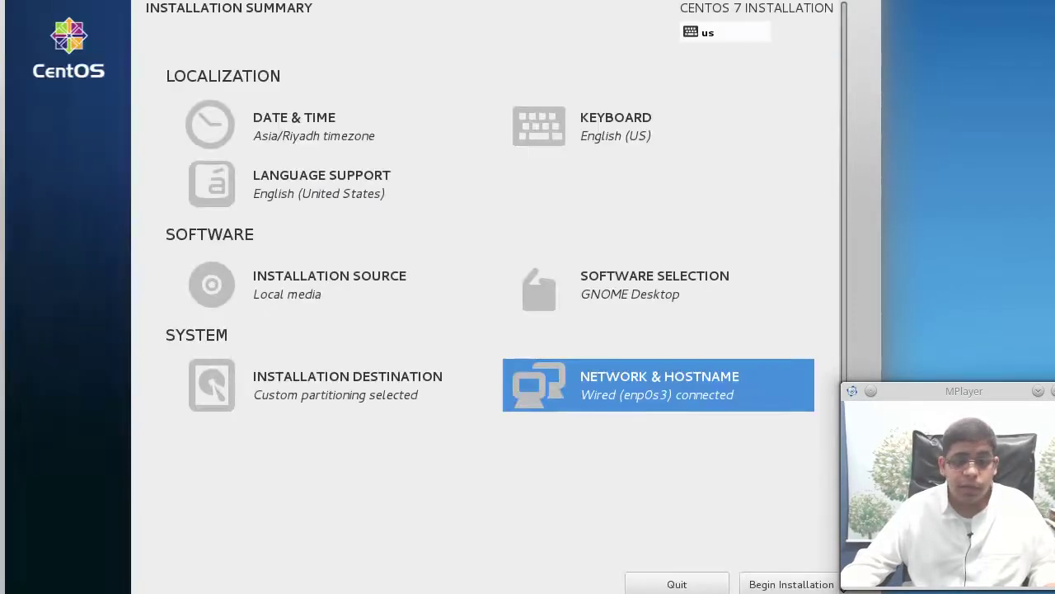
left_click(804, 587)
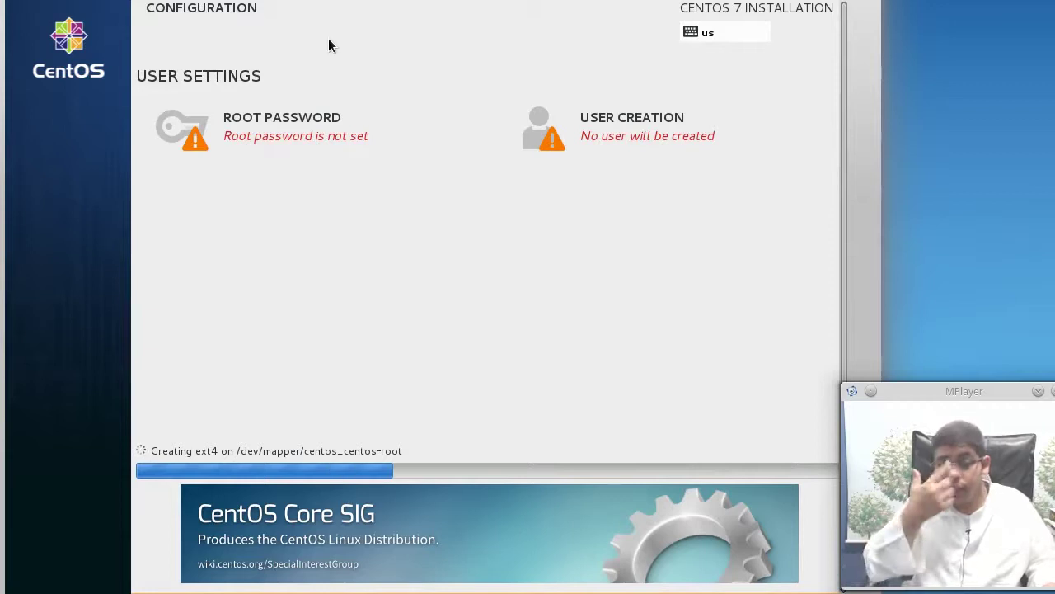
Enter and confirm the root password, then save it
left_click(207, 147)
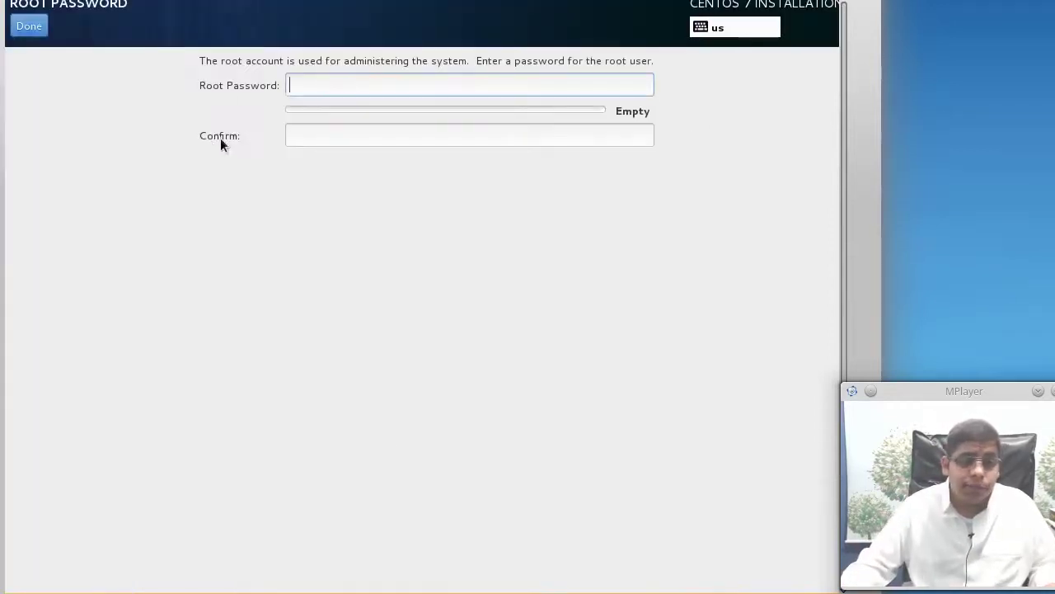
type("••")
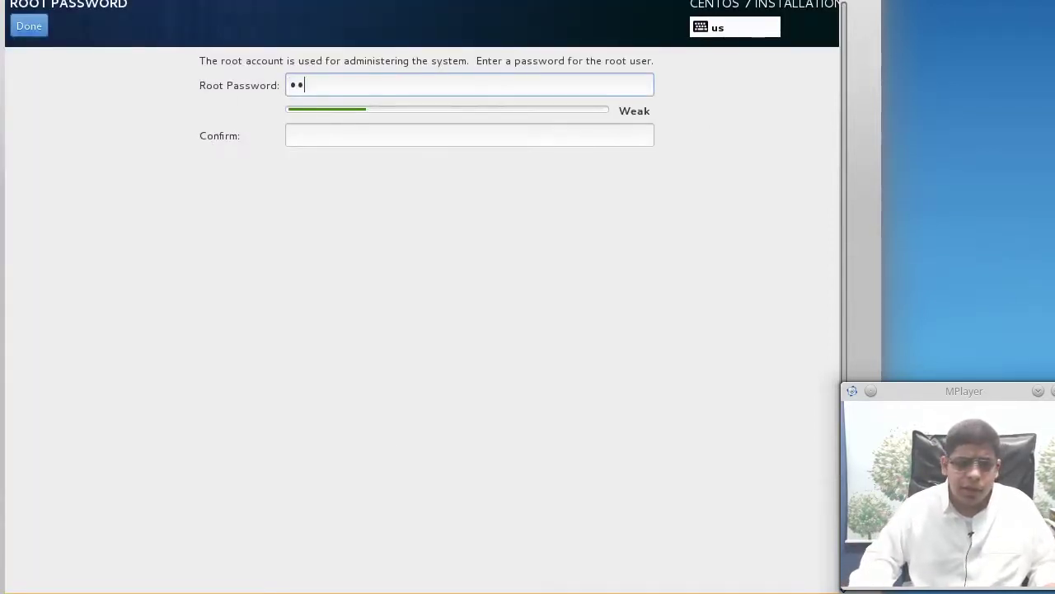
left_click(466, 136)
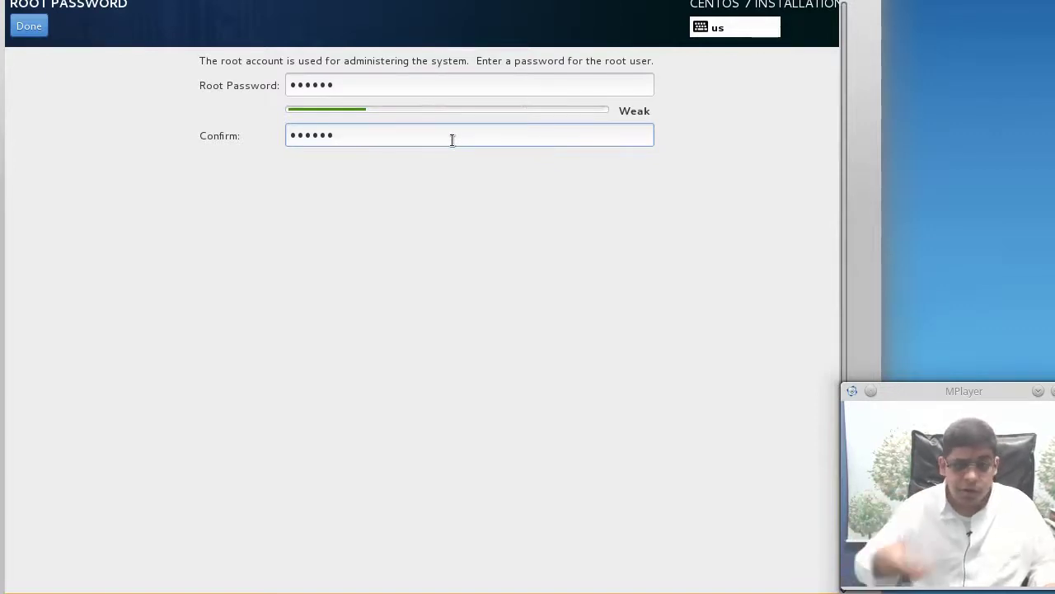
left_click(11, 33)
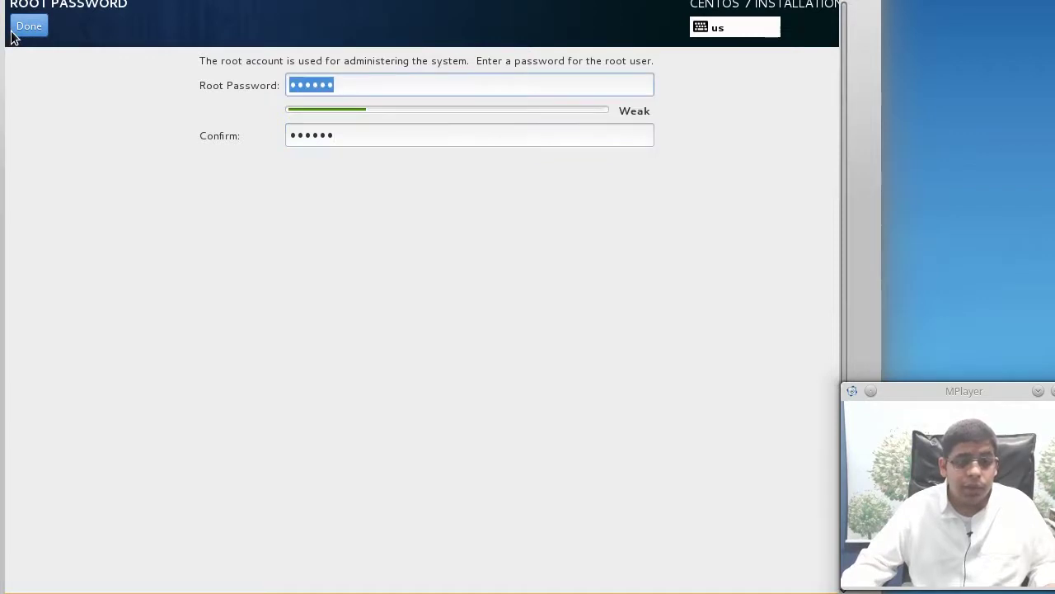
left_click(13, 31)
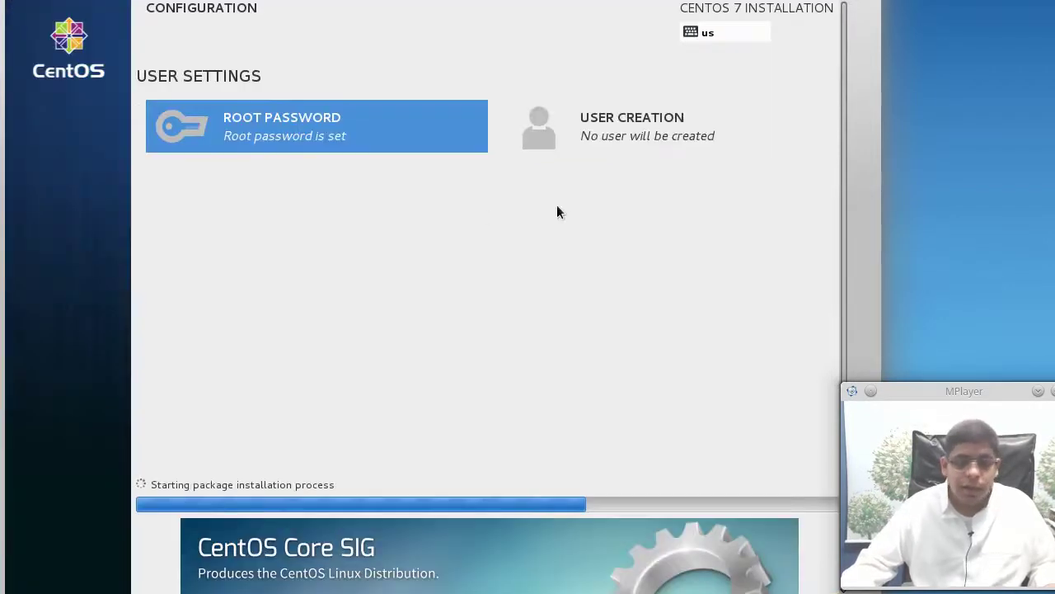
Enter the new user's full name and replace the auto-filled username
left_click(633, 150)
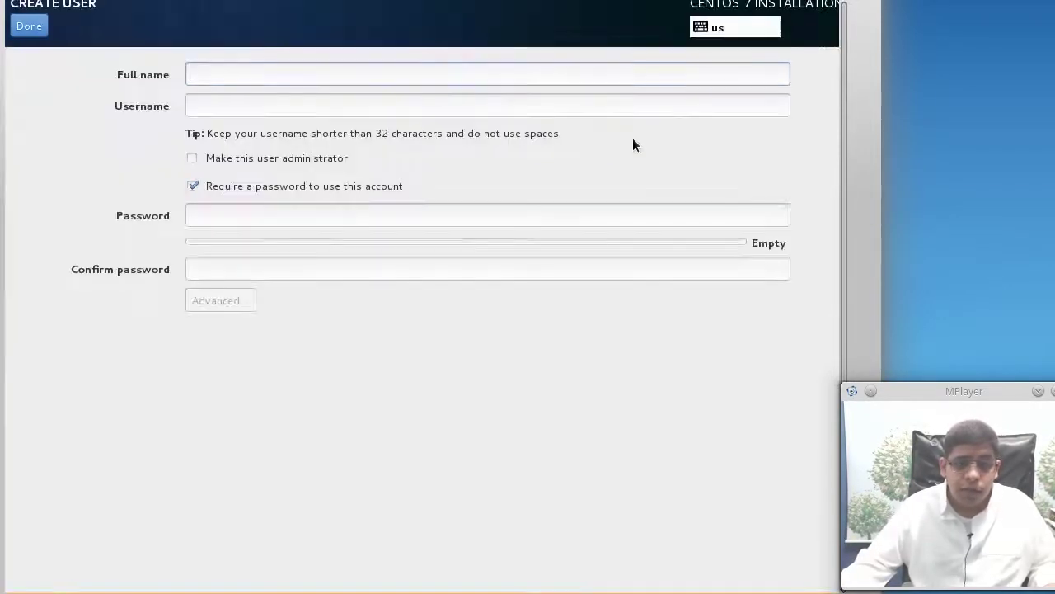
type("Ab")
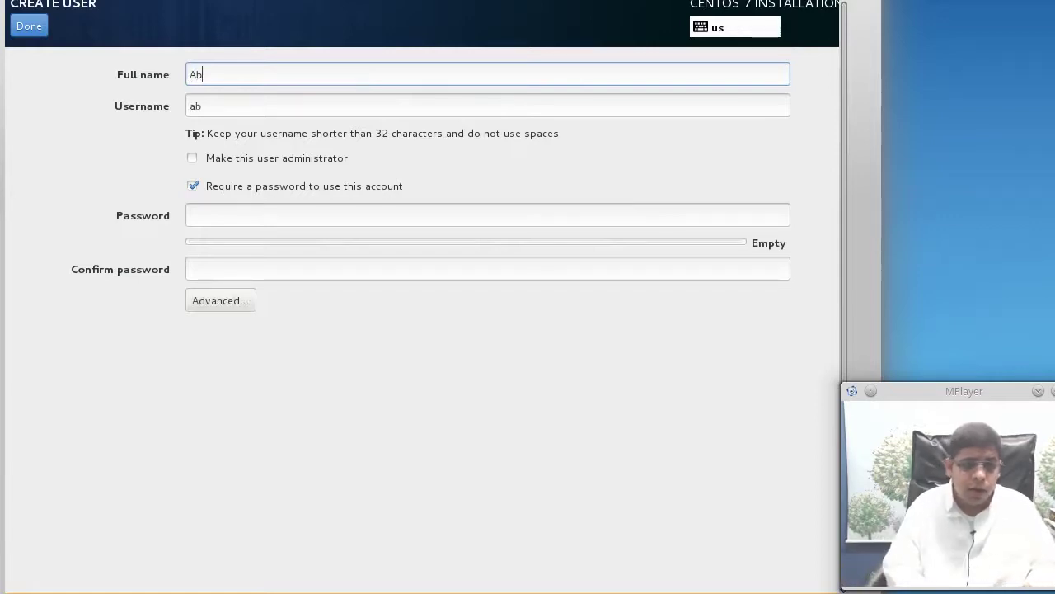
type("dulmogeeb AlHumaid")
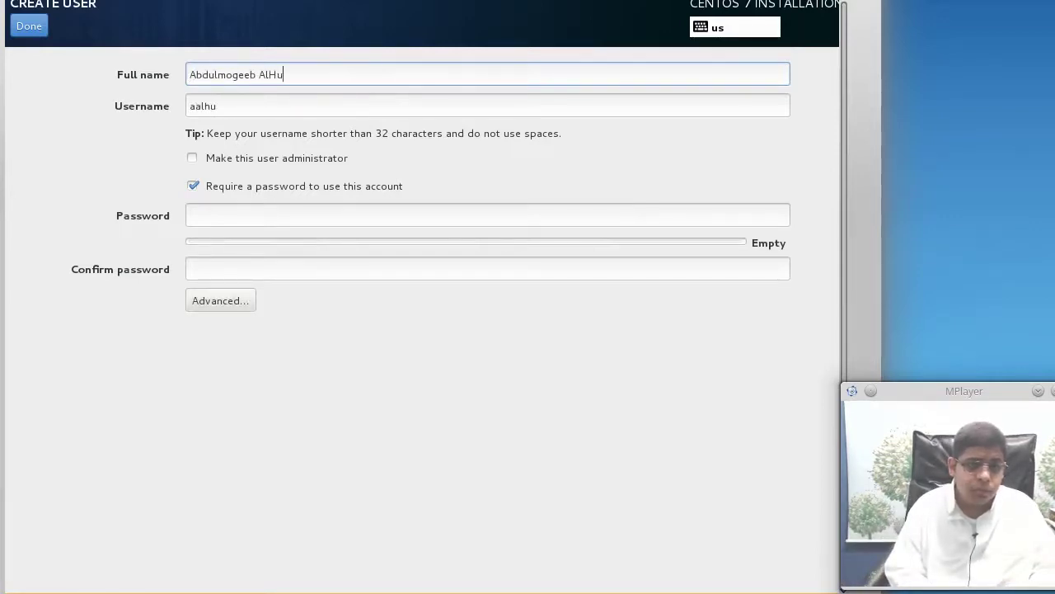
double_click(216, 106)
key("BackSpace")
type("abdulmogeeb")
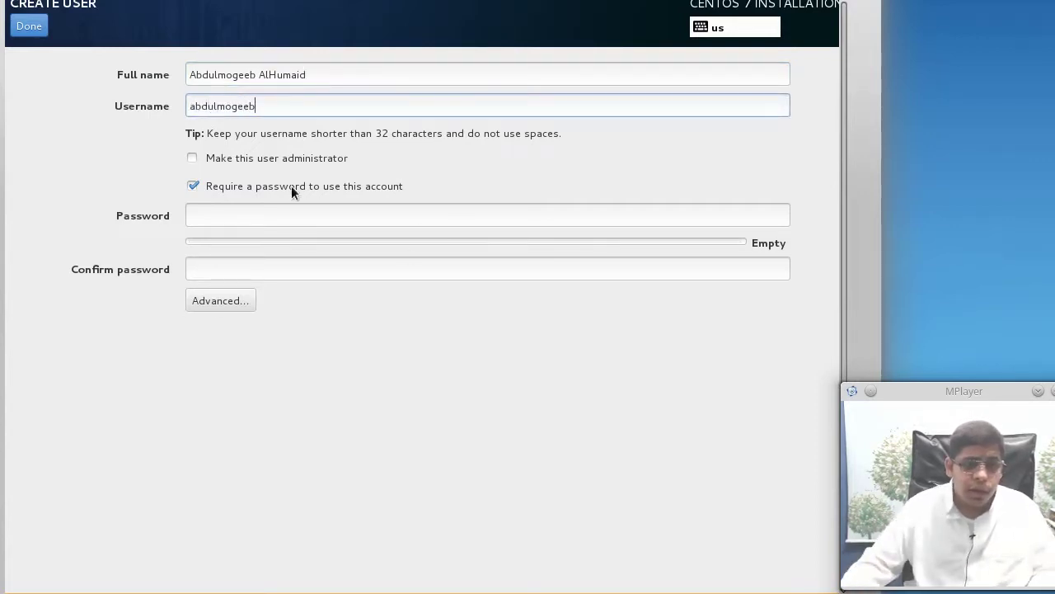
Make the user an administrator and enter their password
left_click(247, 157)
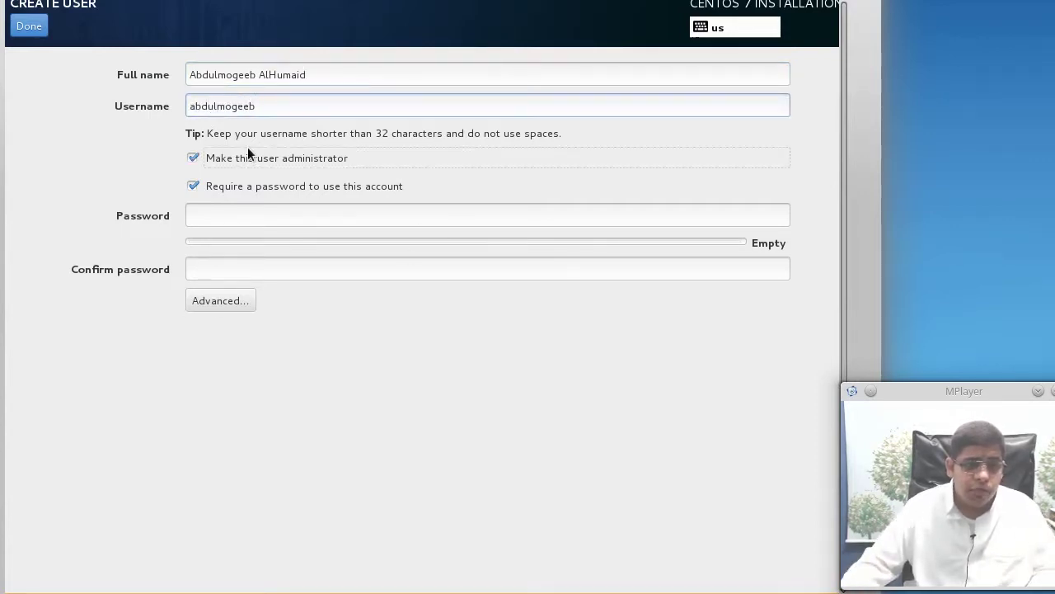
left_click(391, 222)
type("123456")
key("Tab")
Finish the password entry, then review the home directory path and wheel group membership, cancelling unchanged
type("123")
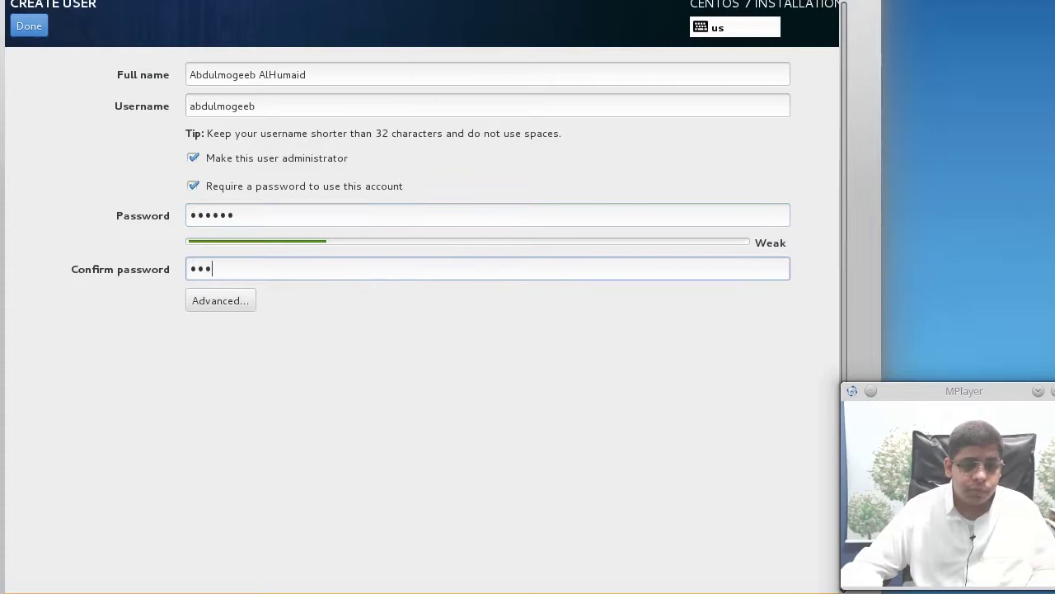
left_click(221, 302)
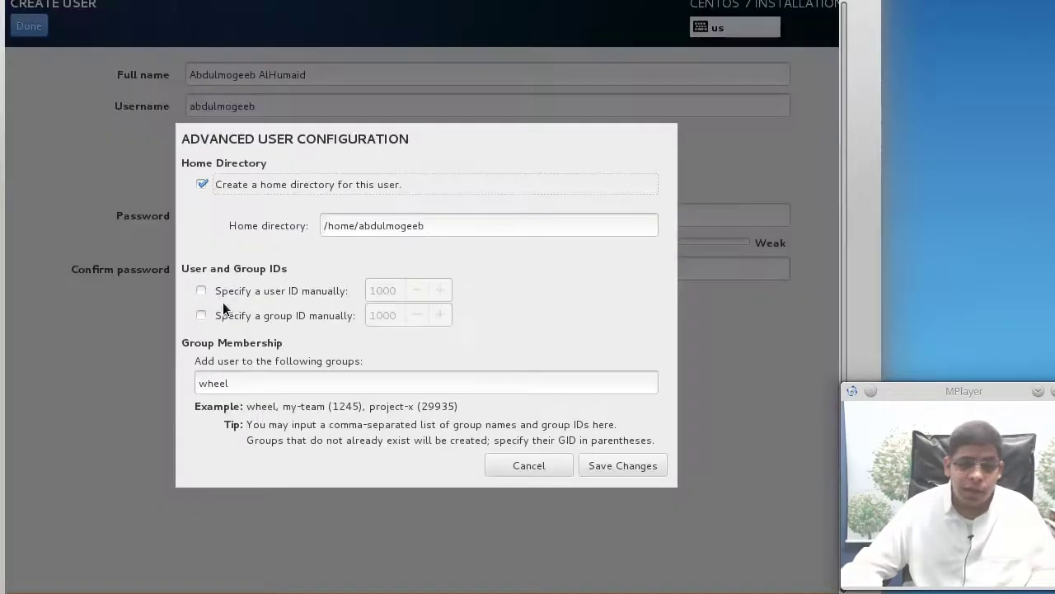
left_click(496, 233)
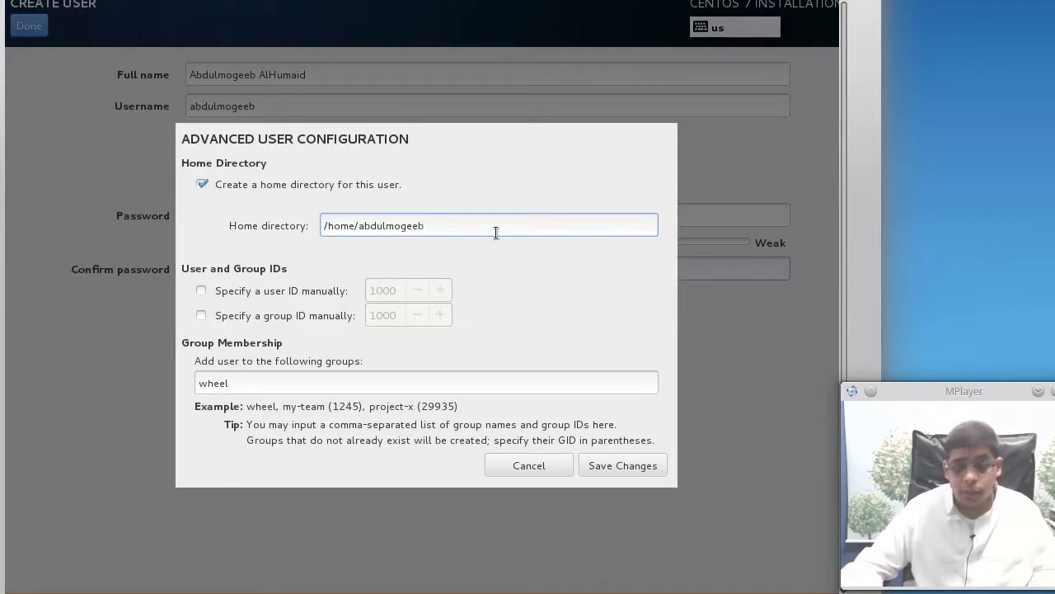
left_click_drag(424, 227, 377, 227)
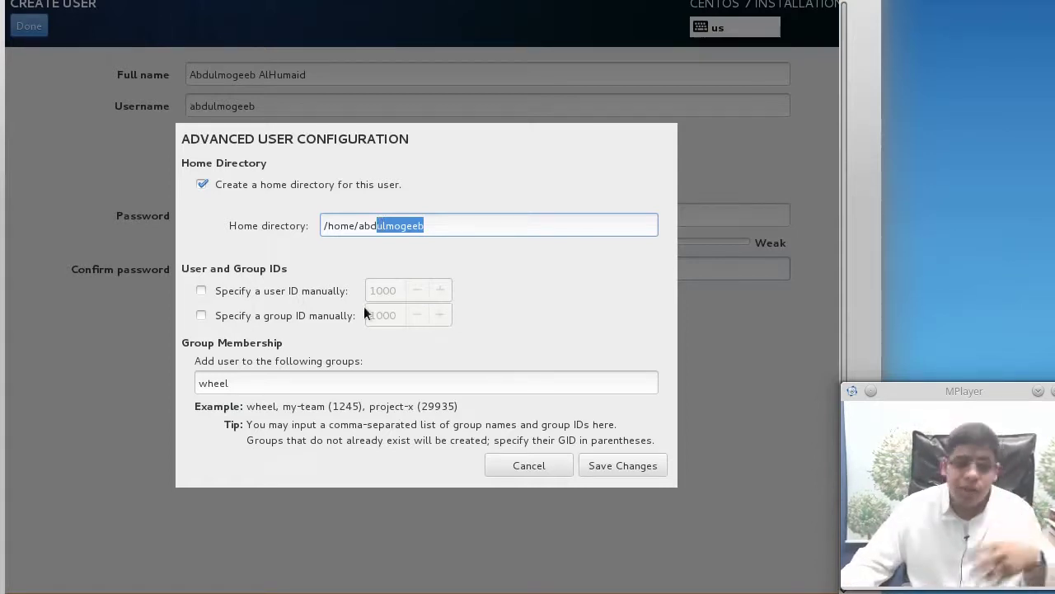
left_click(300, 377)
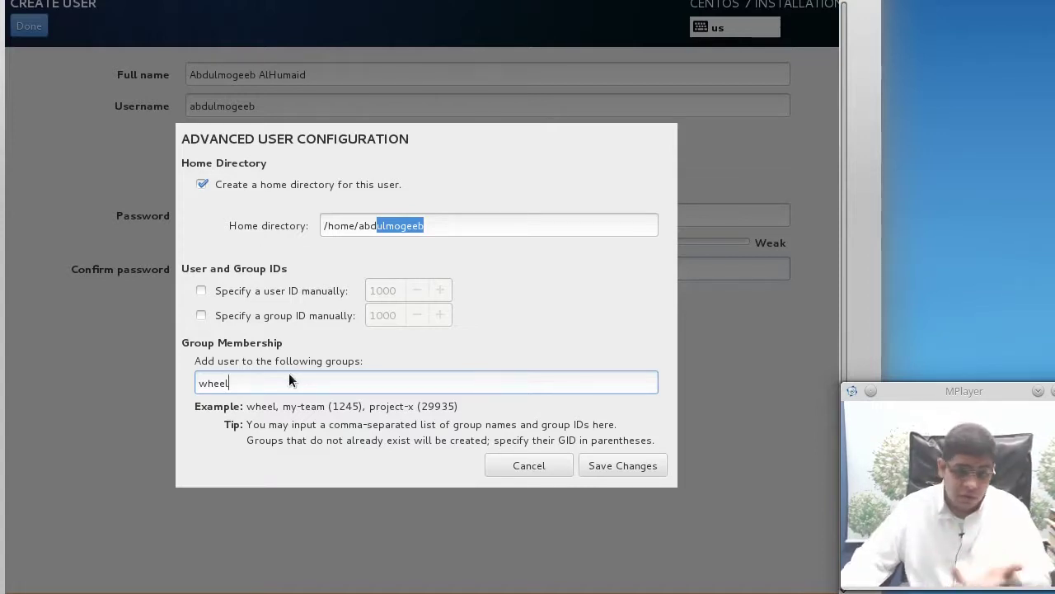
type("l")
key("BackSpace")
key("BackSpace")
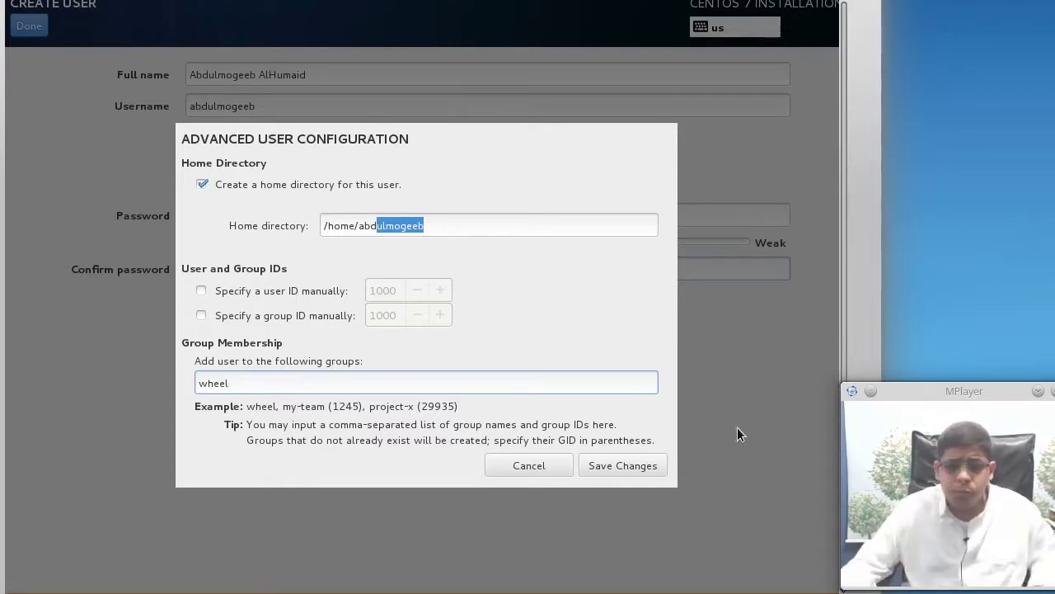
left_click(495, 462)
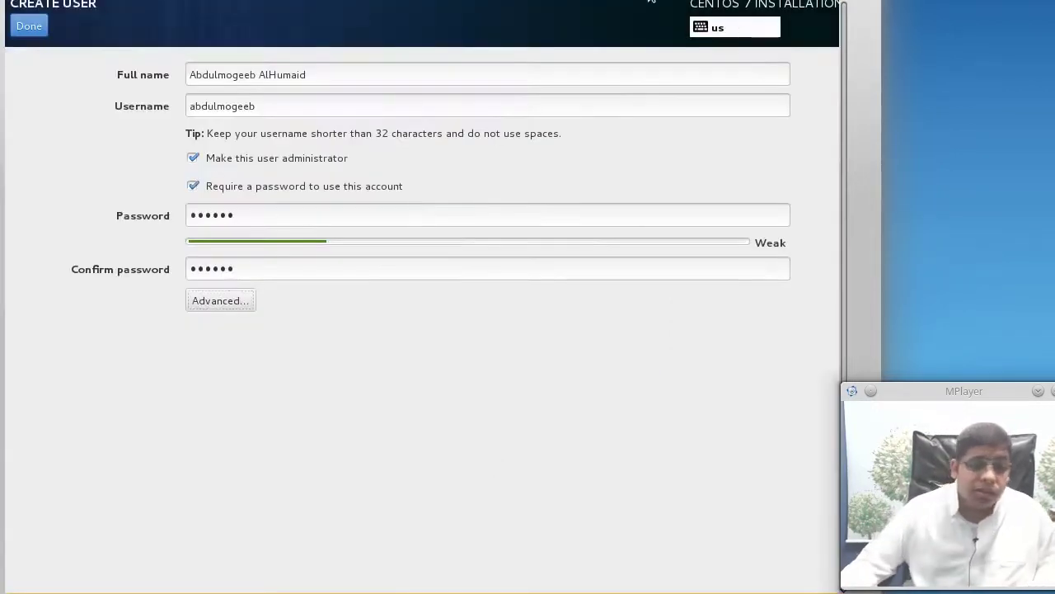
Save the admin user account, accepting the weak password warning
left_click(28, 26)
left_click(29, 26)
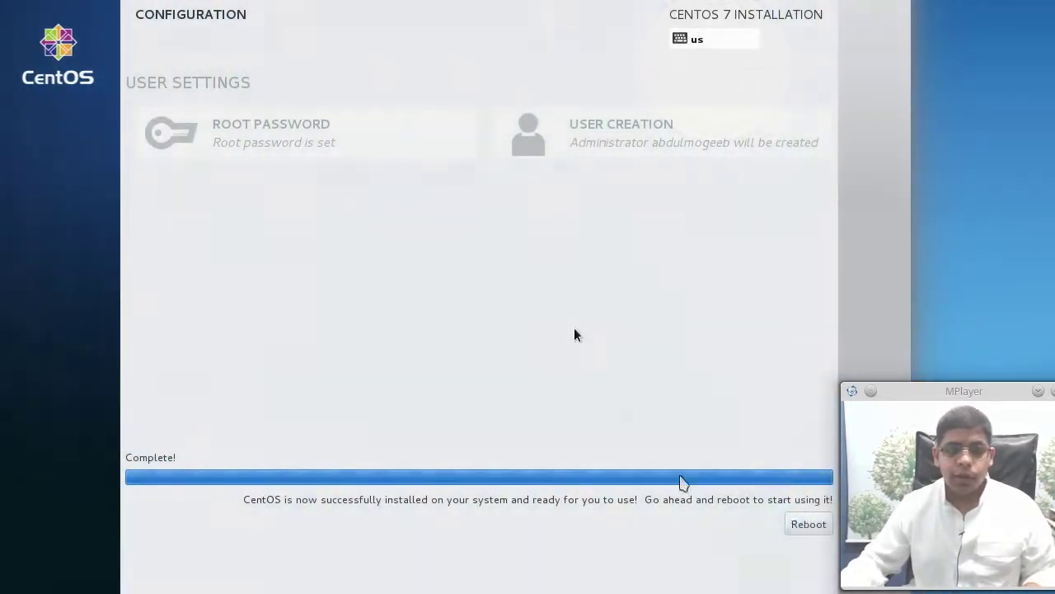
Reboot into the installed CentOS and move the VM window fully onto the screen
left_click(814, 524)
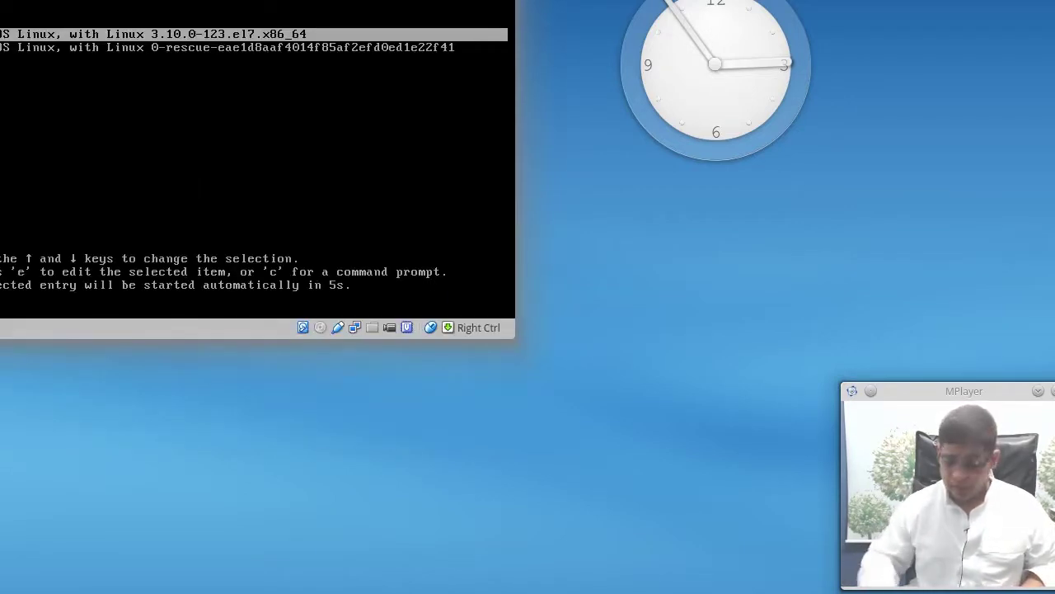
left_click_drag(206, 4, 349, 99)
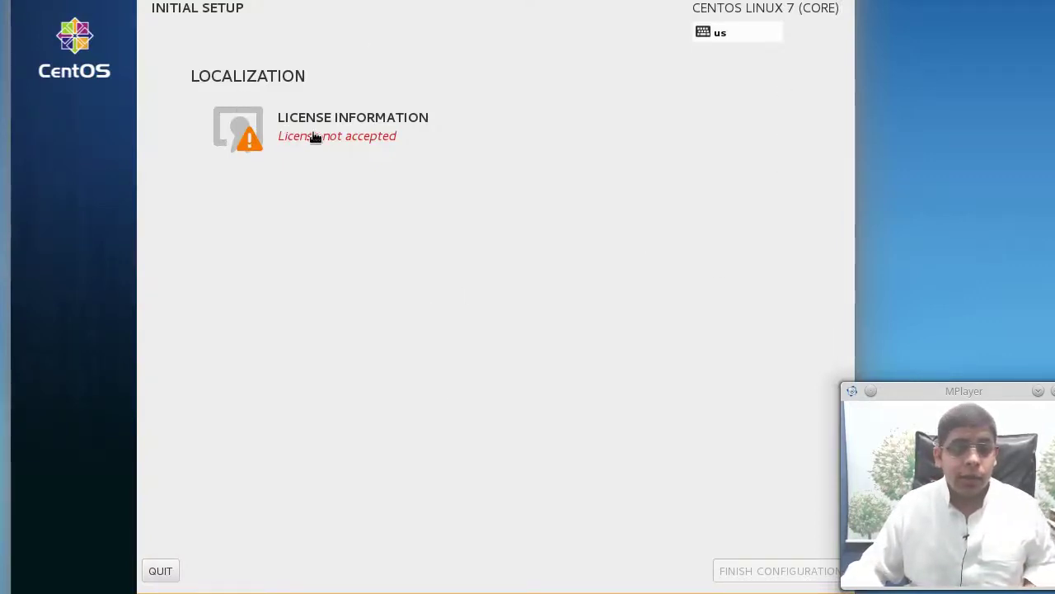
Accept the CentOS 7 license agreement, leave full-screen with Right Ctrl+F, and finish configuration
left_click(469, 142)
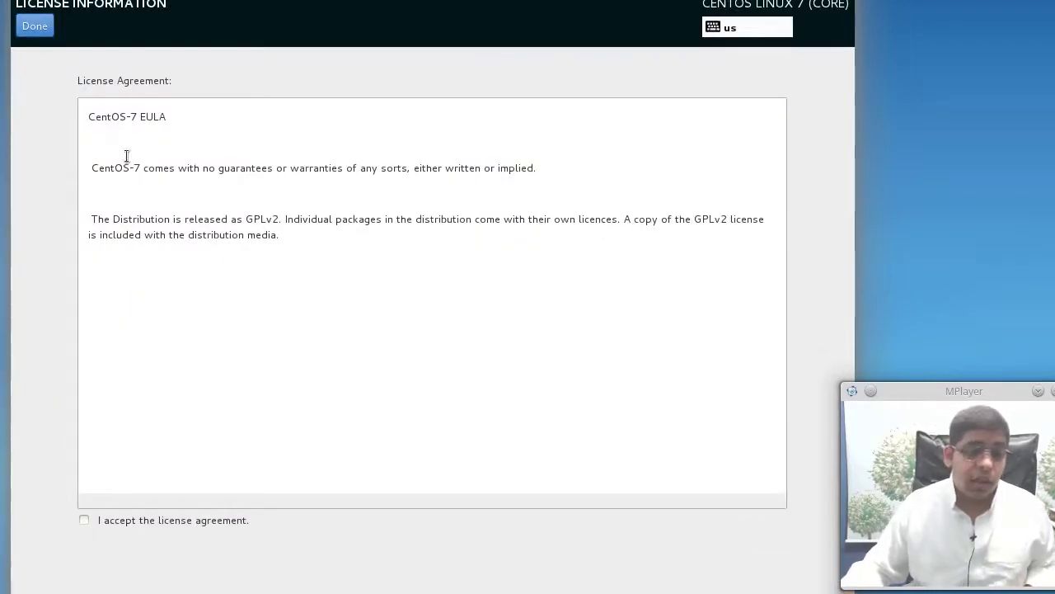
left_click(84, 519)
left_click(39, 31)
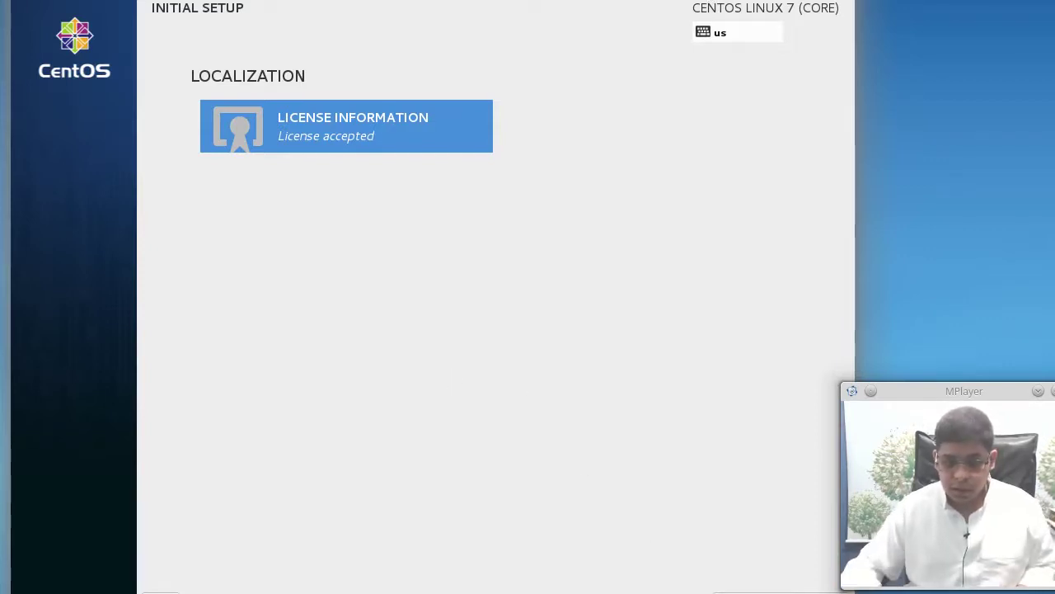
key("Control_R+f")
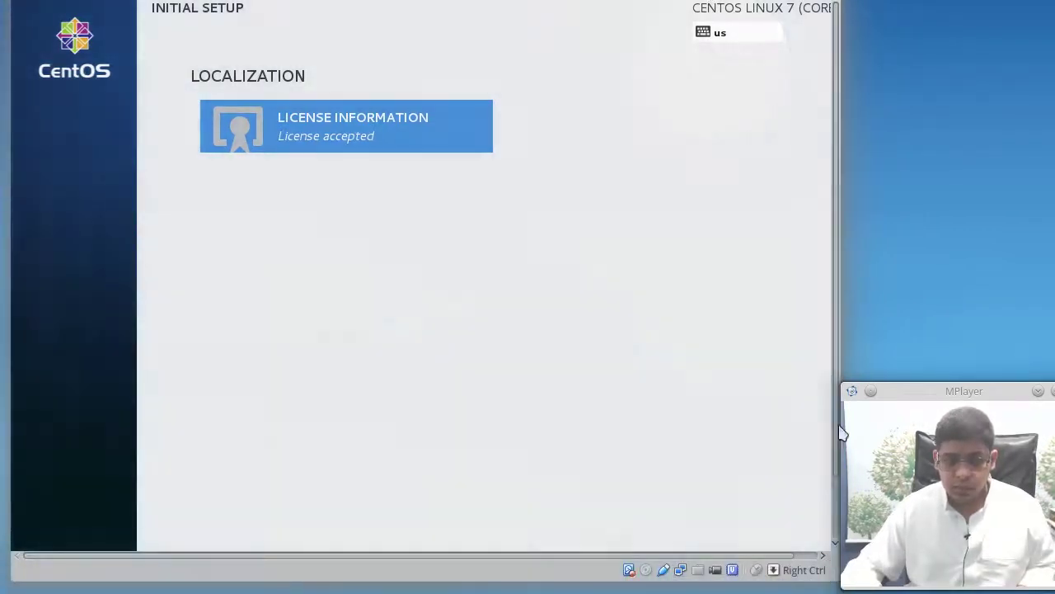
left_click_drag(834, 350, 698, 407)
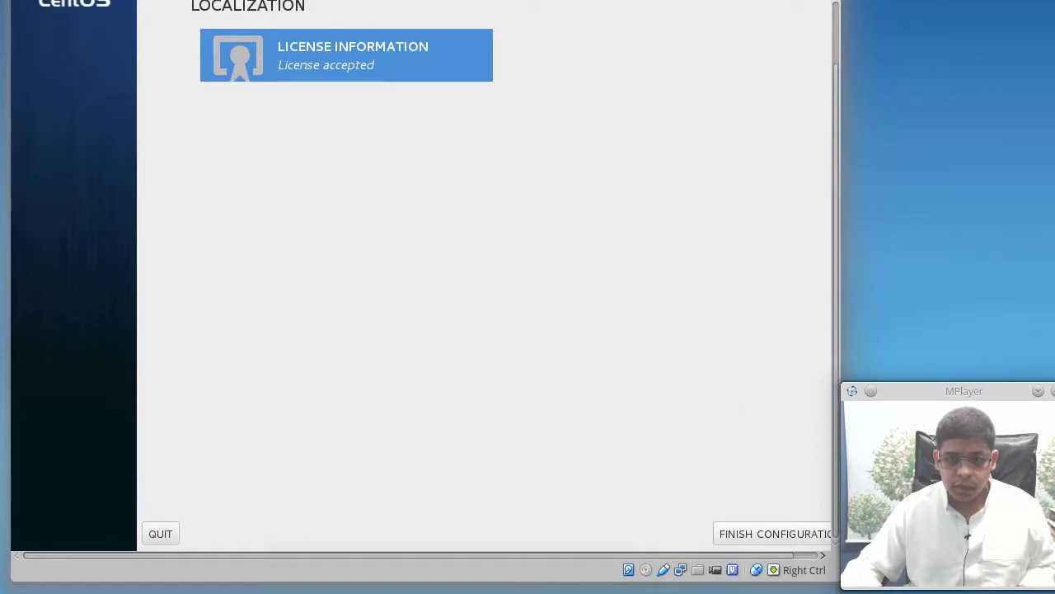
left_click(775, 533)
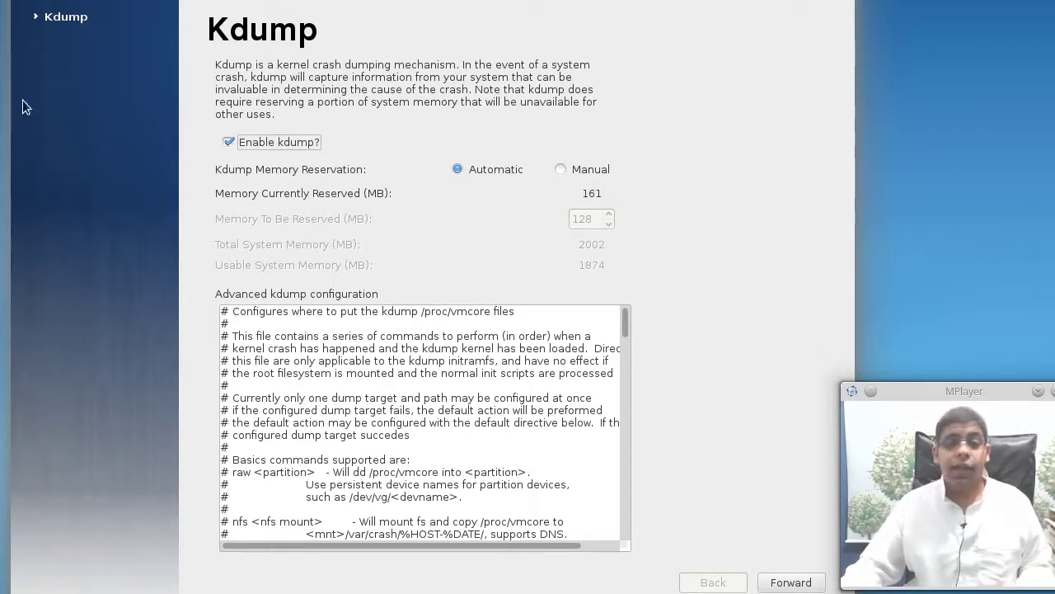
Toggle 'Enable kdump?' off and back on with automatic reservation, then go Forward
left_click(269, 143)
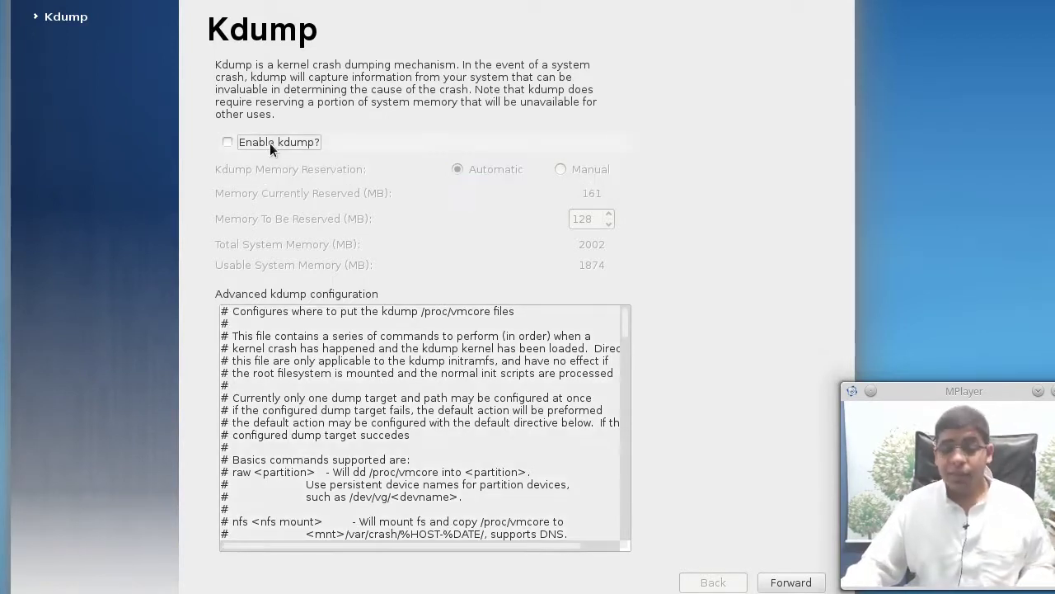
left_click(270, 143)
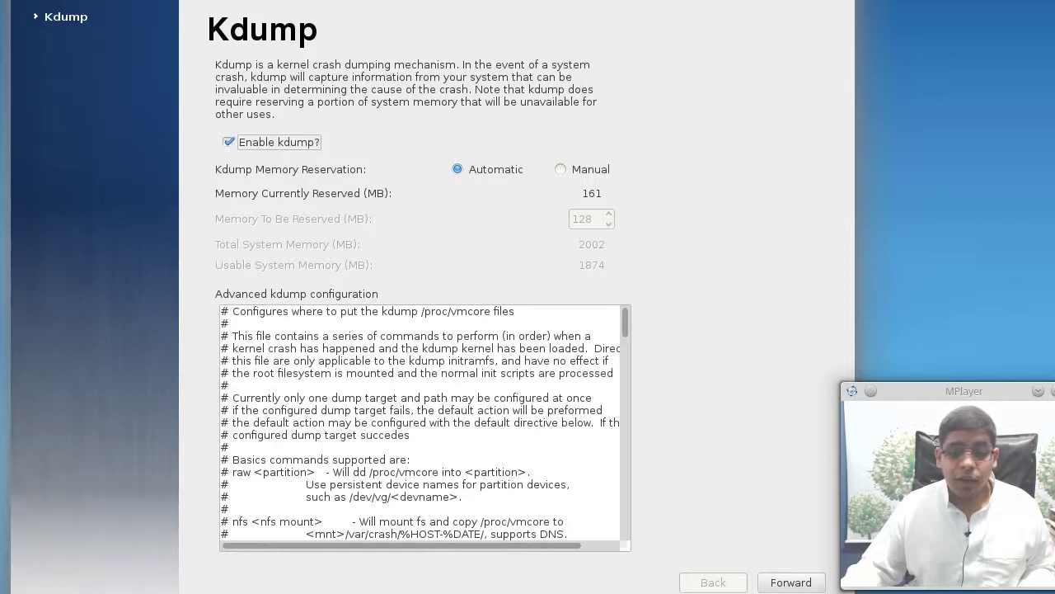
left_click(790, 582)
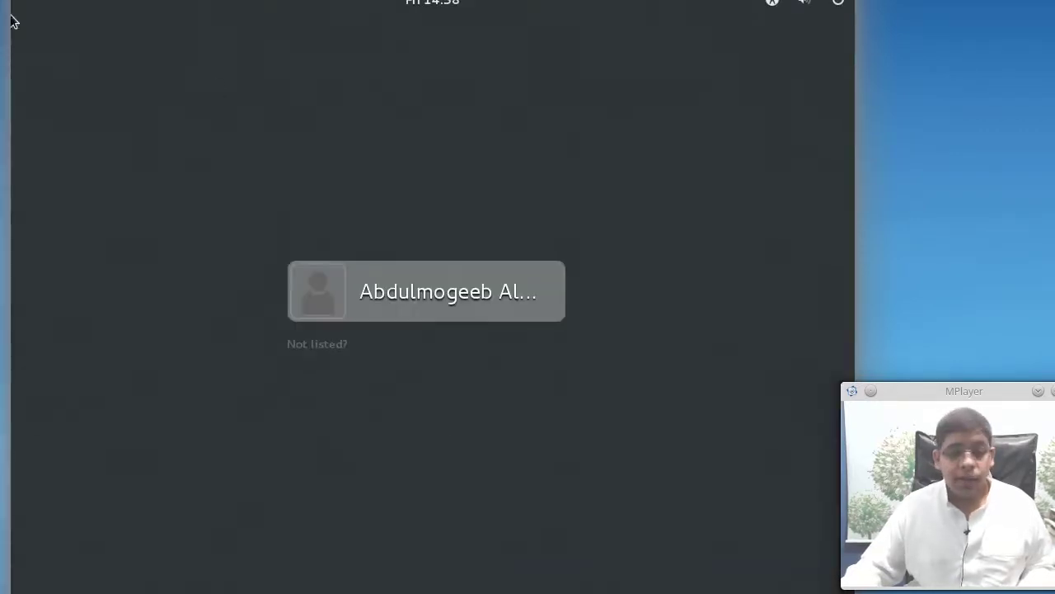
Sign in as the admin user with the GNOME Classic session and the account password
left_click(481, 312)
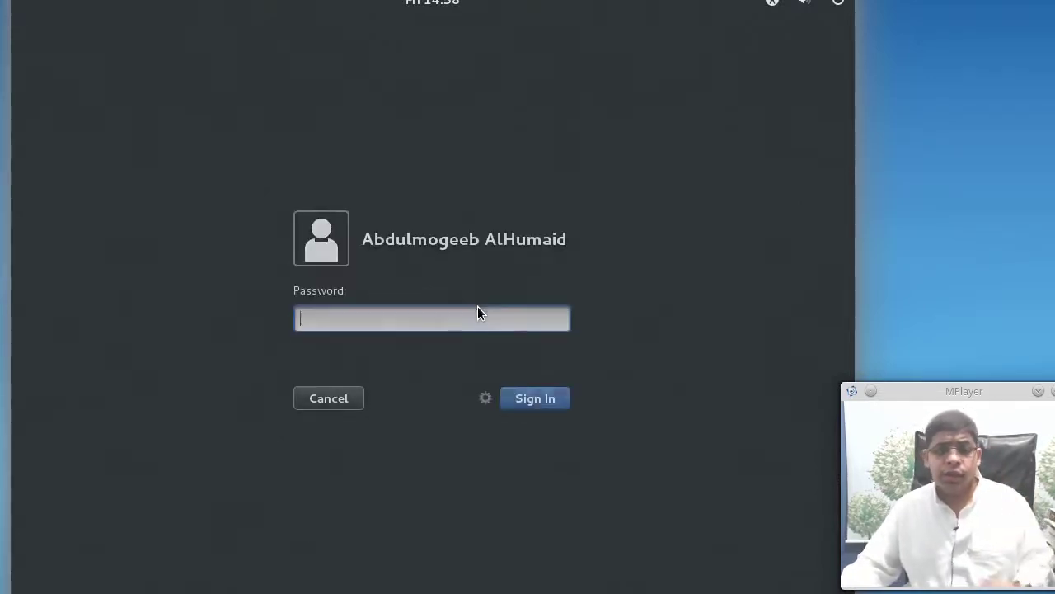
left_click(485, 398)
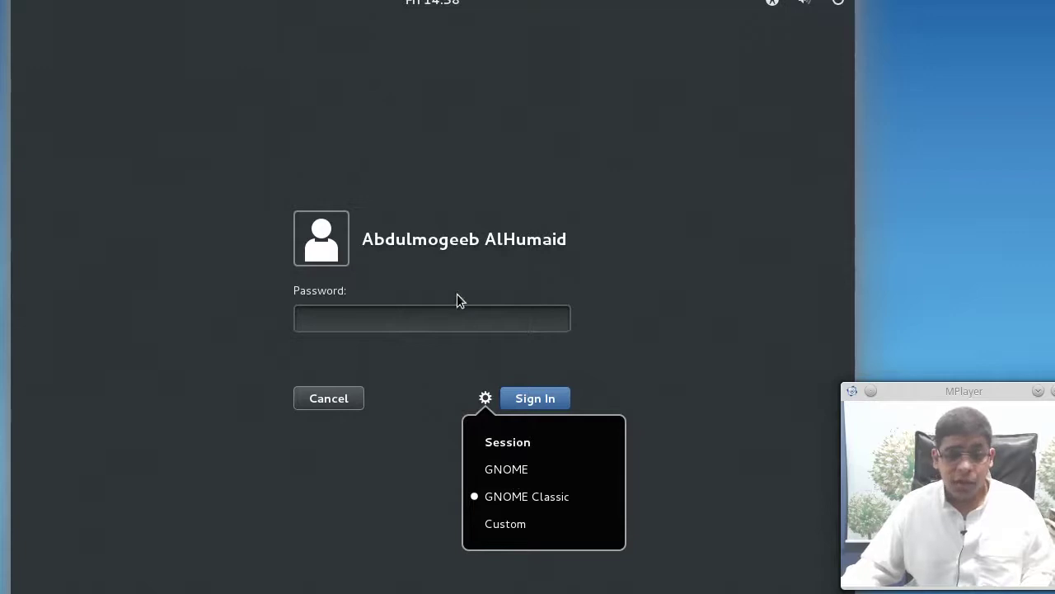
left_click(454, 322)
type("••••••")
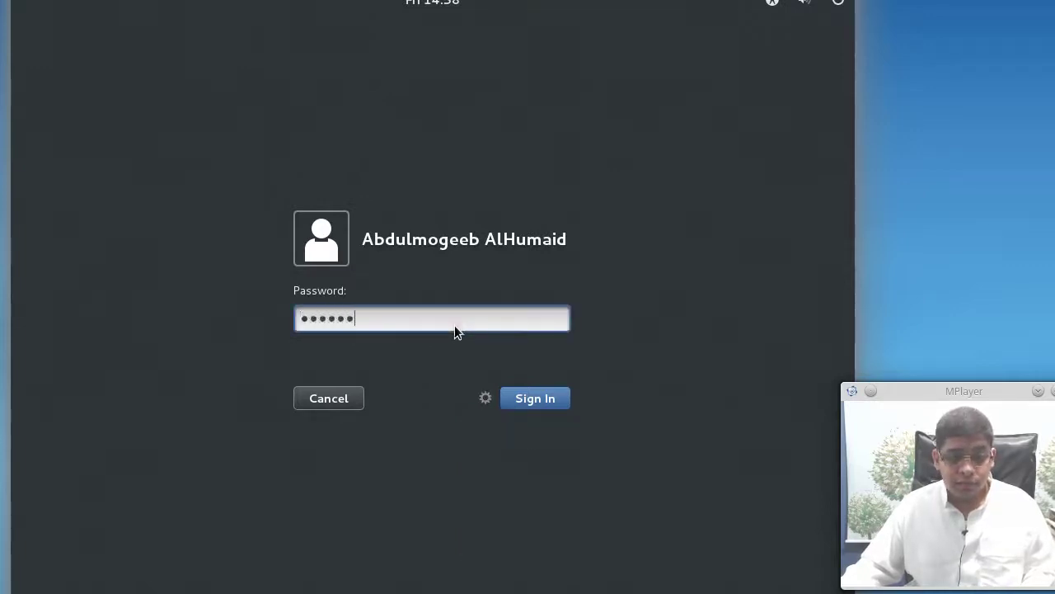
left_click(545, 398)
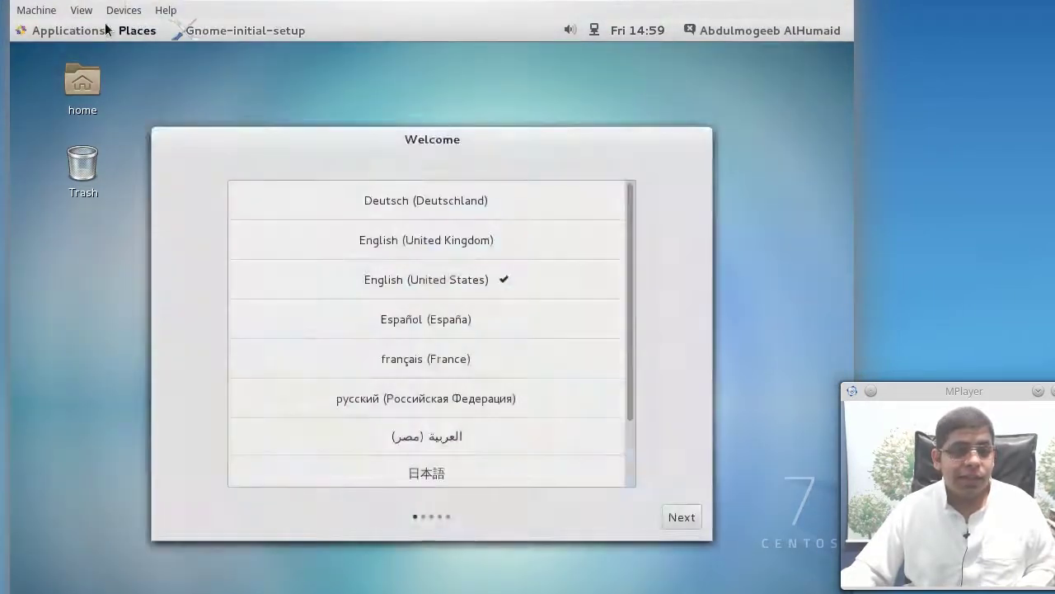
Browse the Applications and Places menus, then choose English (United Kingdom) as the language
left_click(90, 31)
left_click(141, 31)
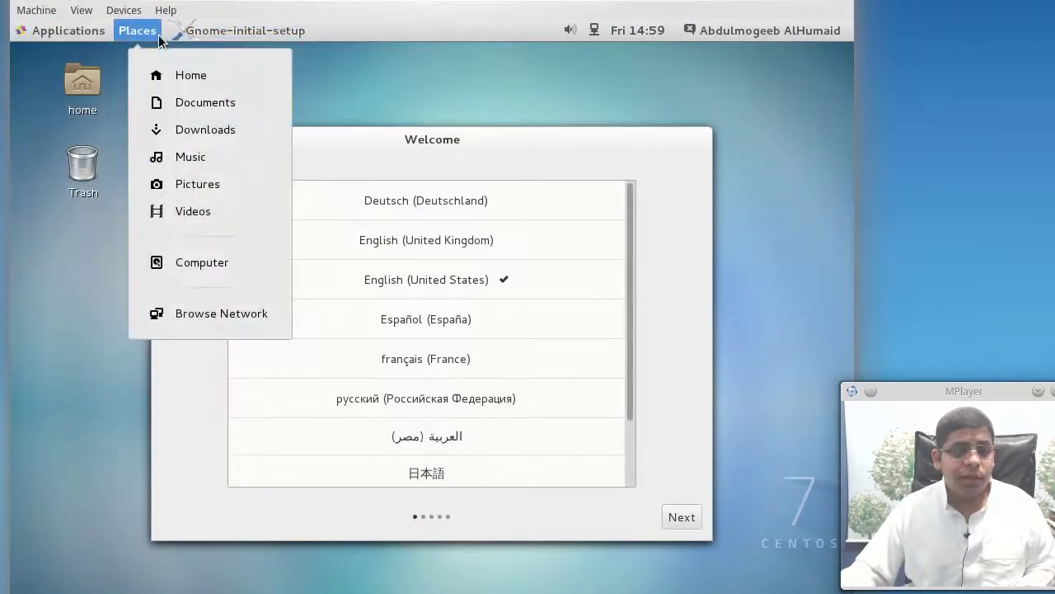
left_click(678, 128)
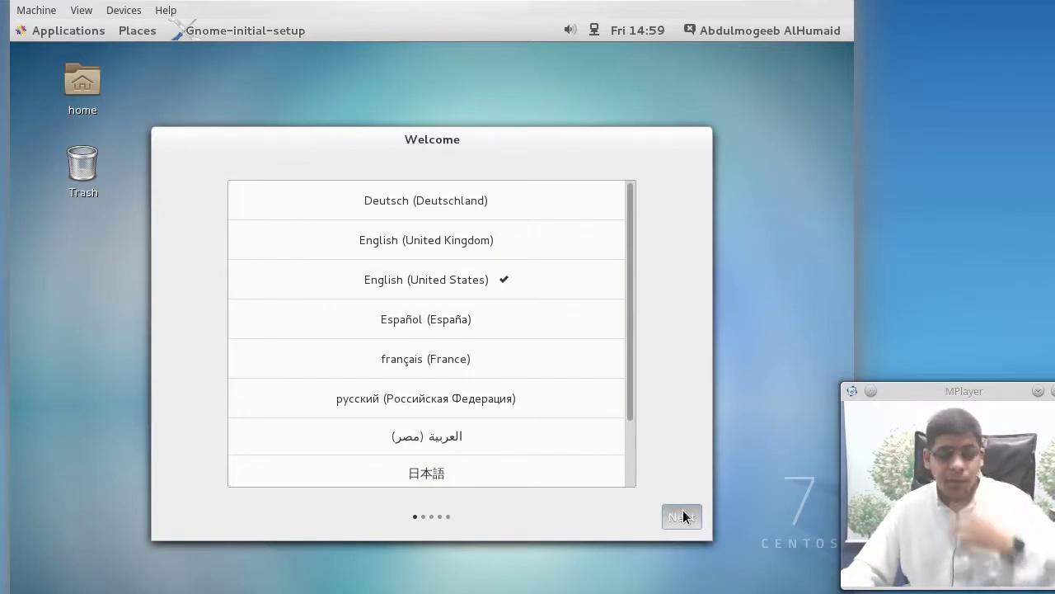
left_click(513, 431)
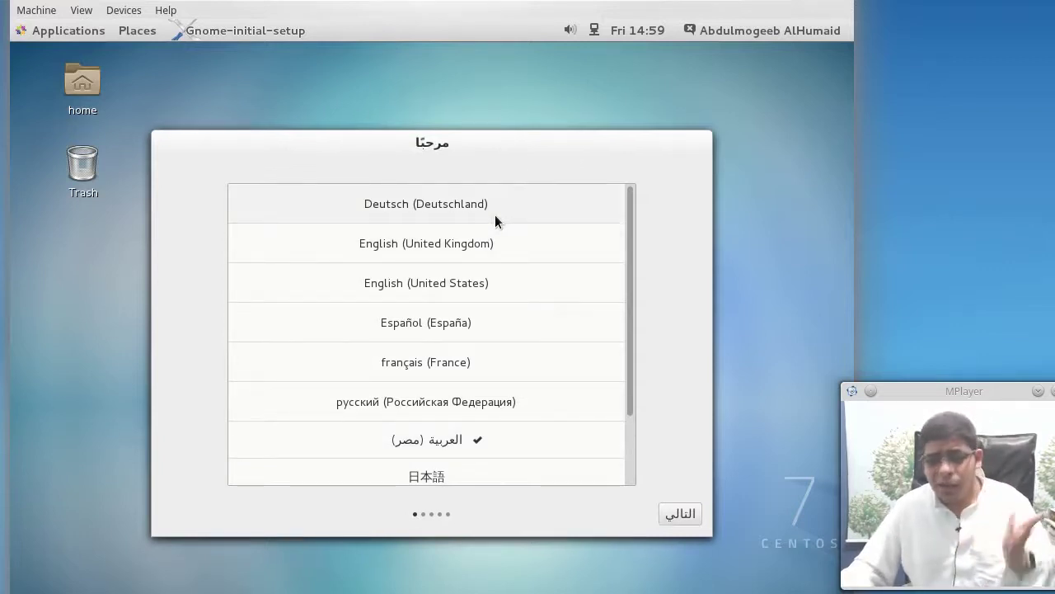
left_click(680, 512)
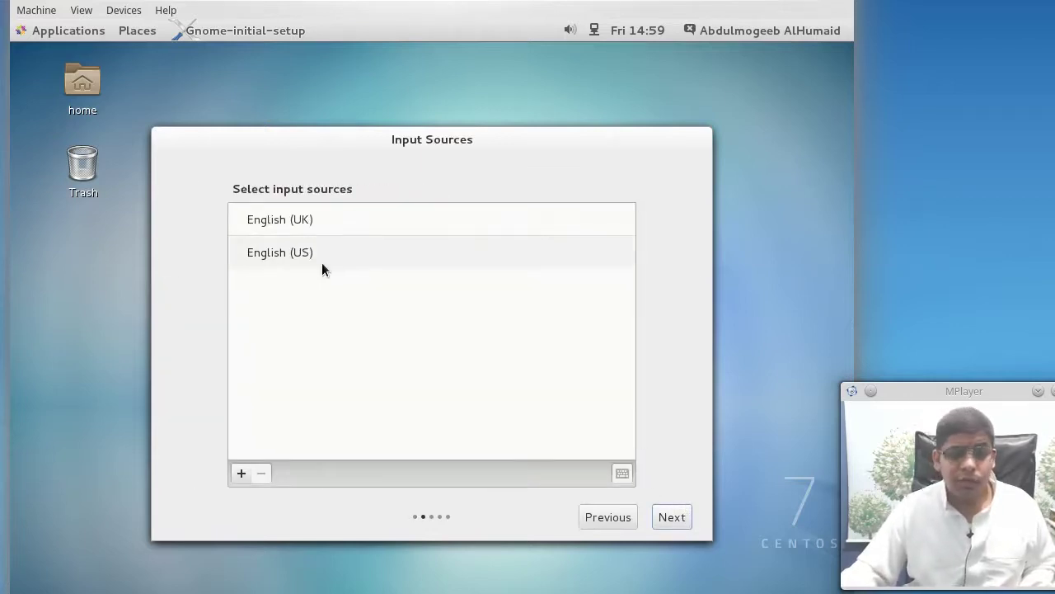
Add the Arabic (Egypt) > Arabic keyboard layout and remove the English (UK) input source
left_click(241, 473)
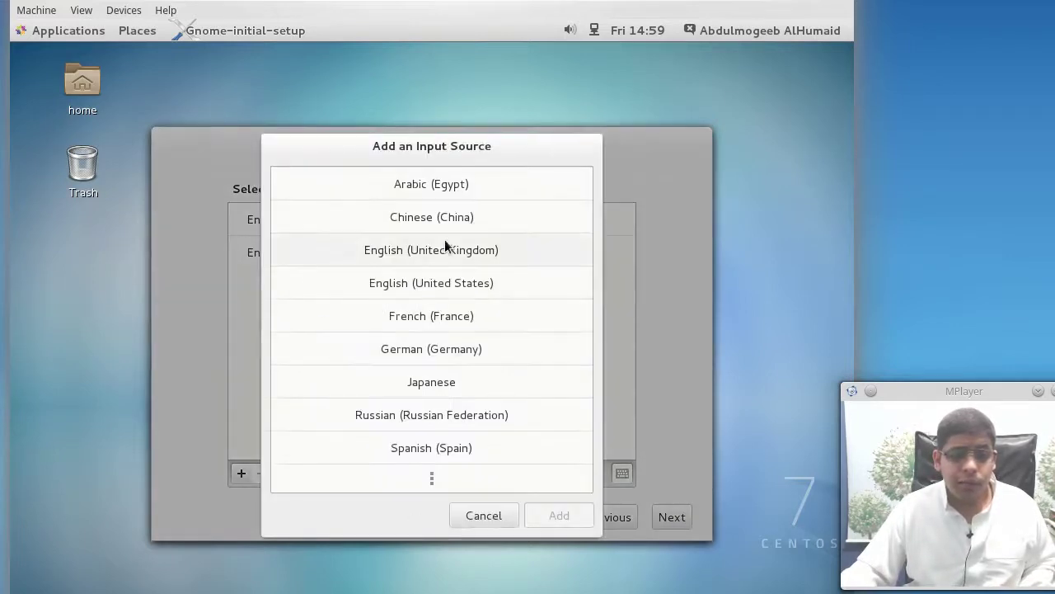
left_click(459, 186)
left_click(397, 247)
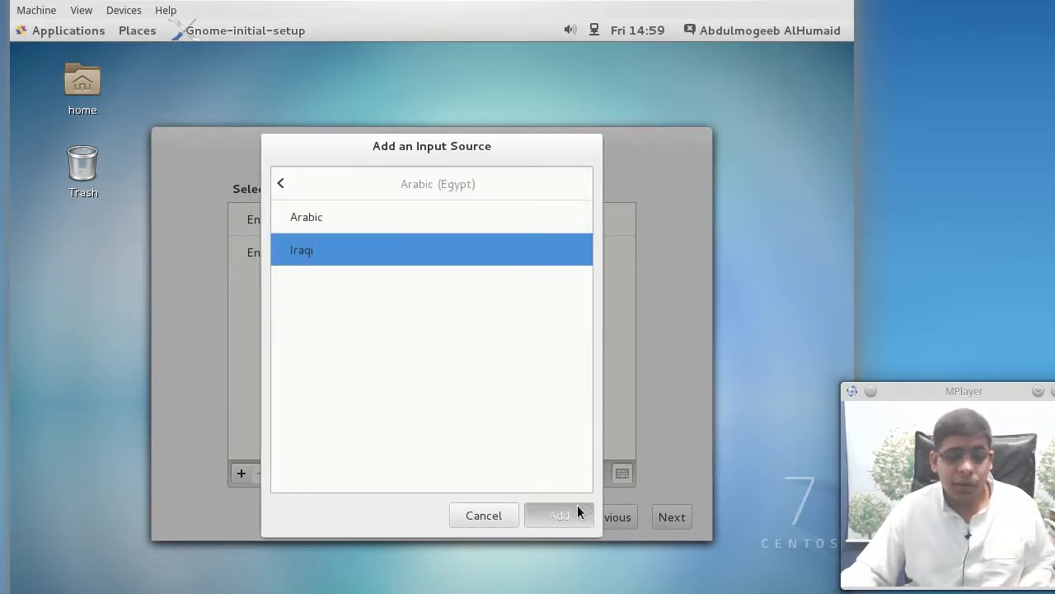
left_click(416, 219)
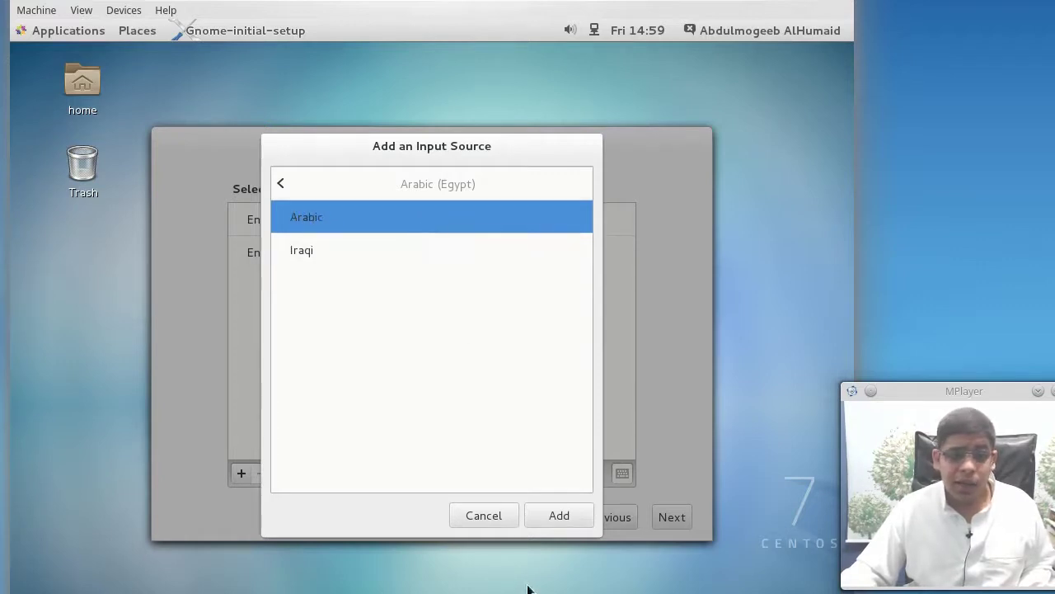
left_click(559, 521)
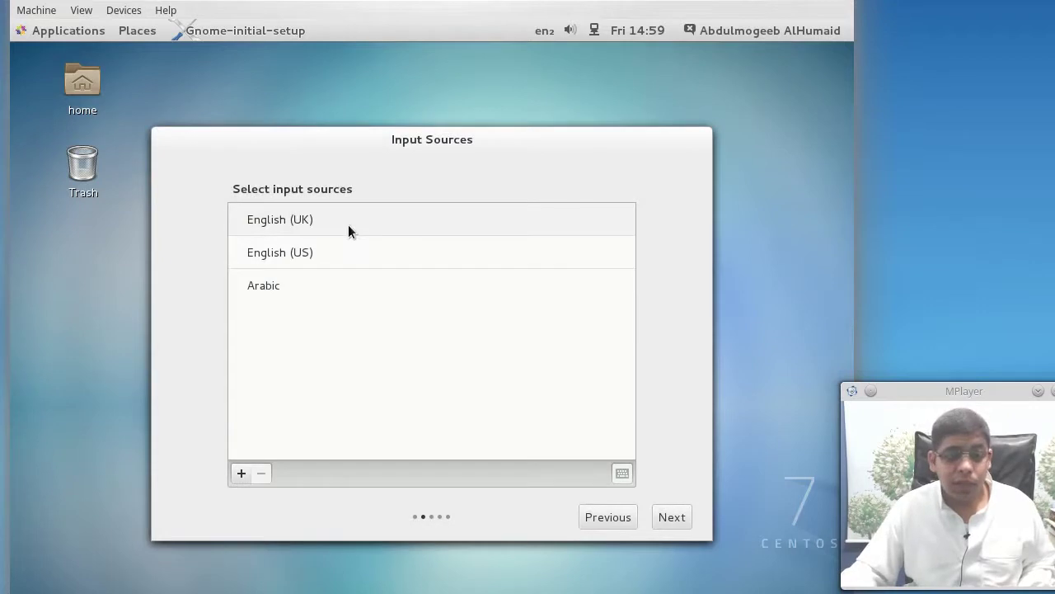
left_click(347, 221)
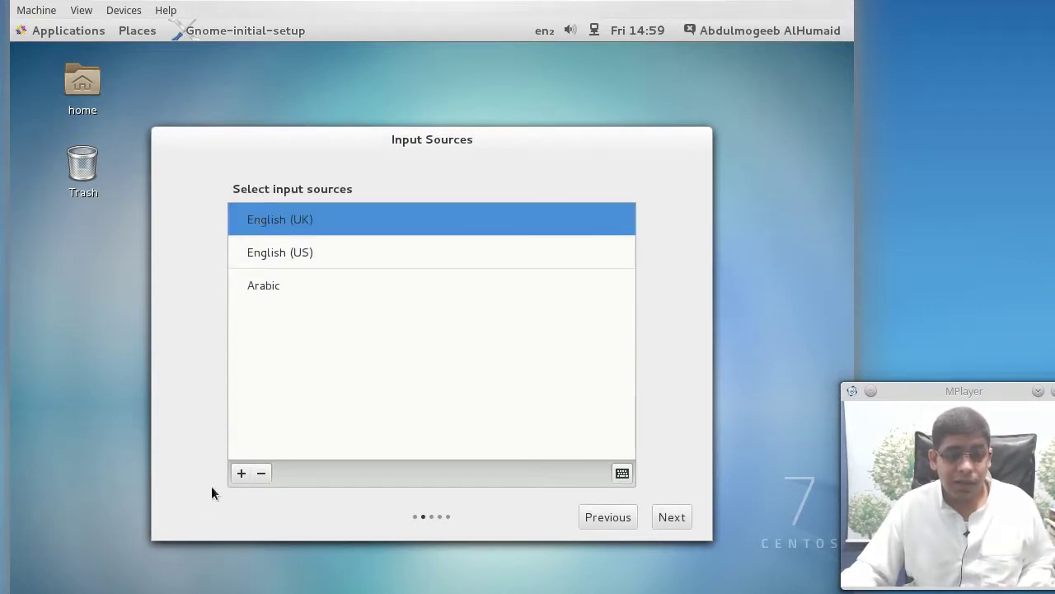
left_click(260, 479)
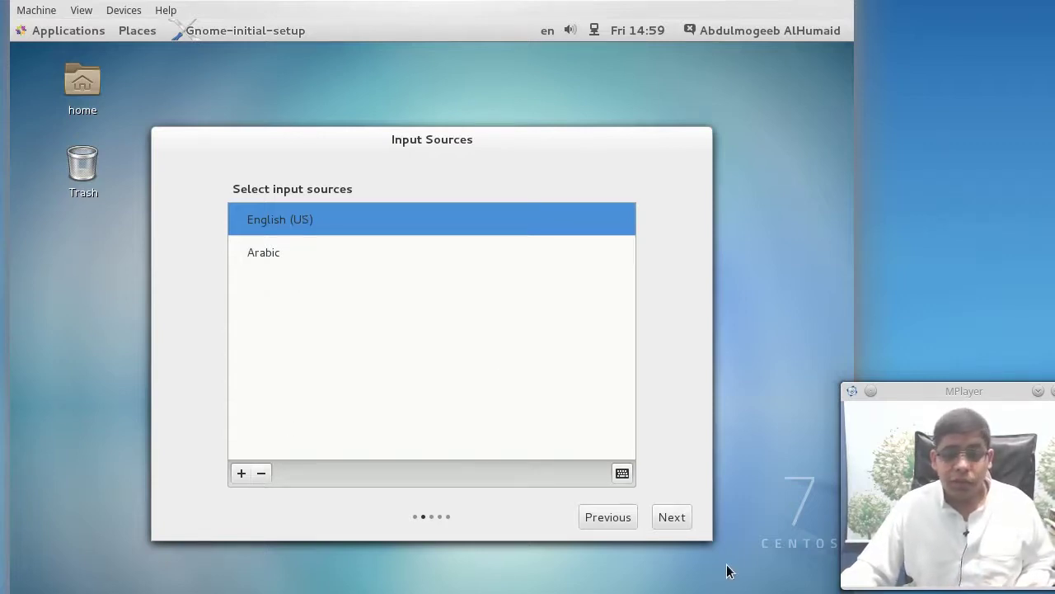
Skip Online Accounts without adding any account and start using CentOS Linux
left_click(687, 523)
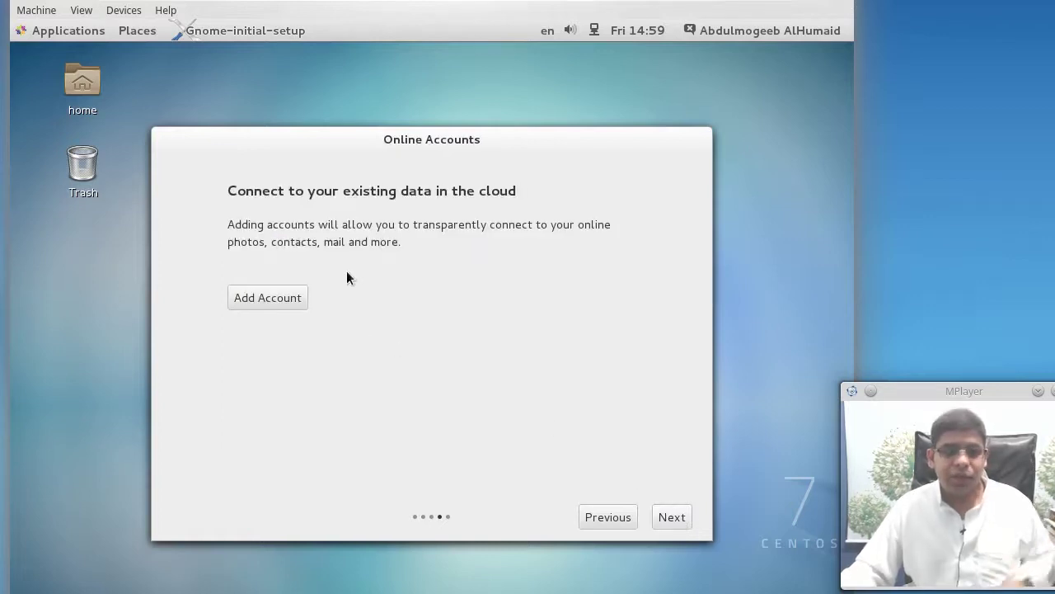
left_click(303, 300)
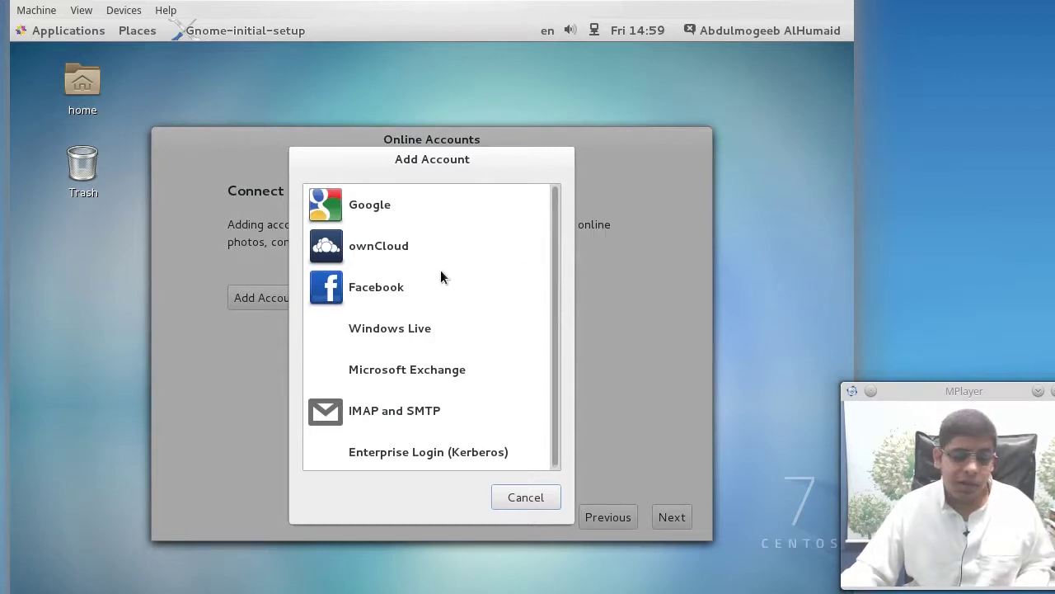
left_click(528, 497)
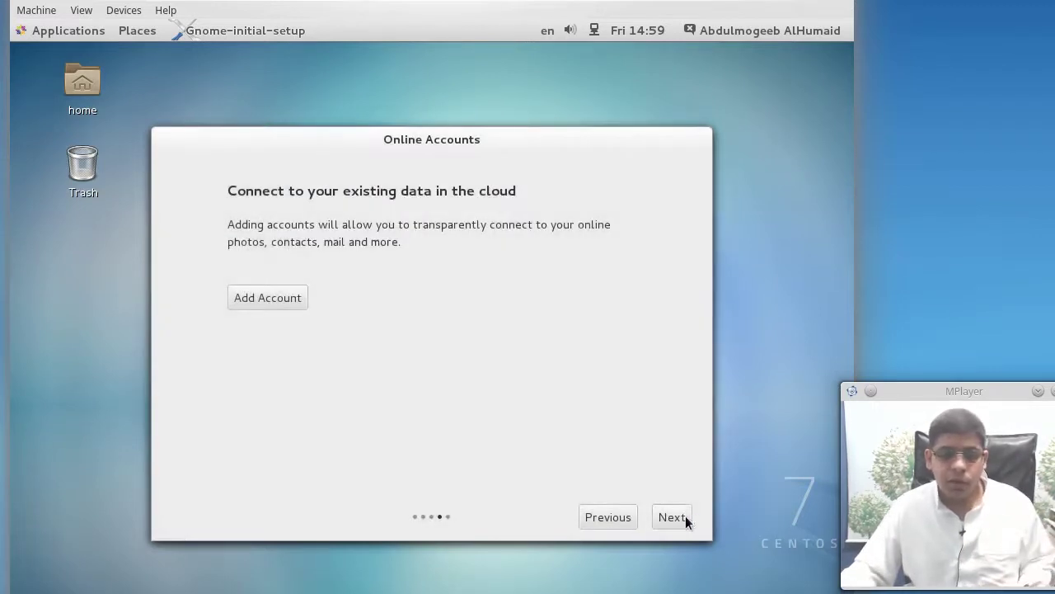
left_click(683, 517)
left_click(476, 457)
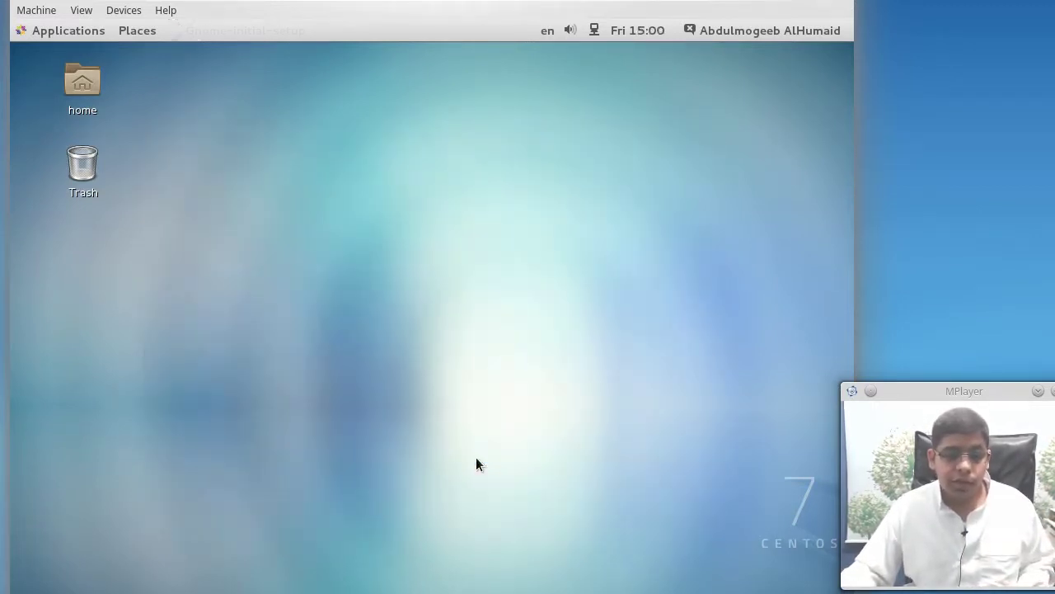